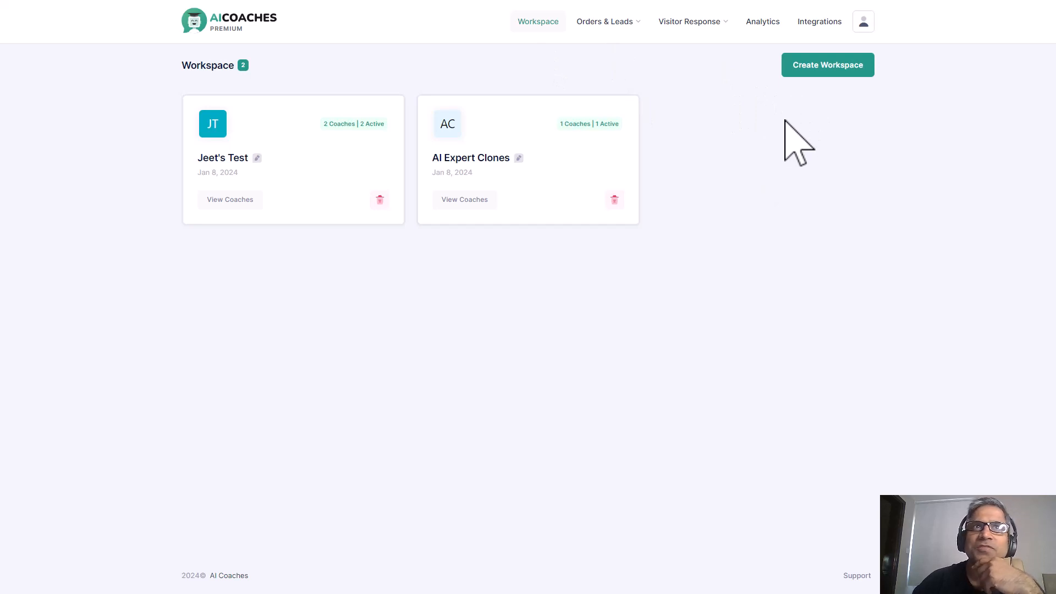
Step: Create a workspace named with the owner's first name in the possessive followed by "New Test"
click(834, 71)
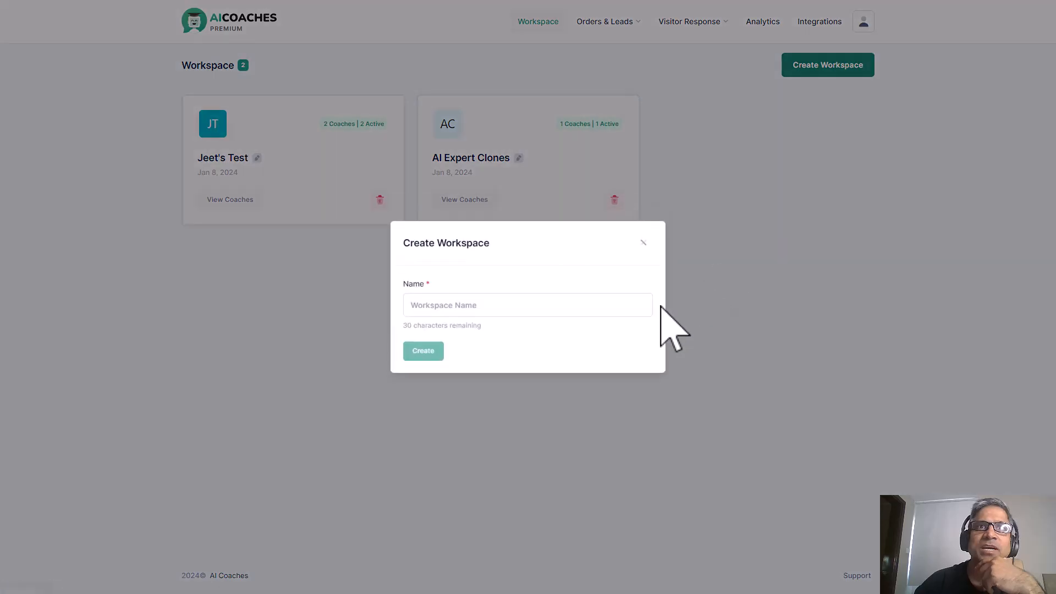
click(509, 306)
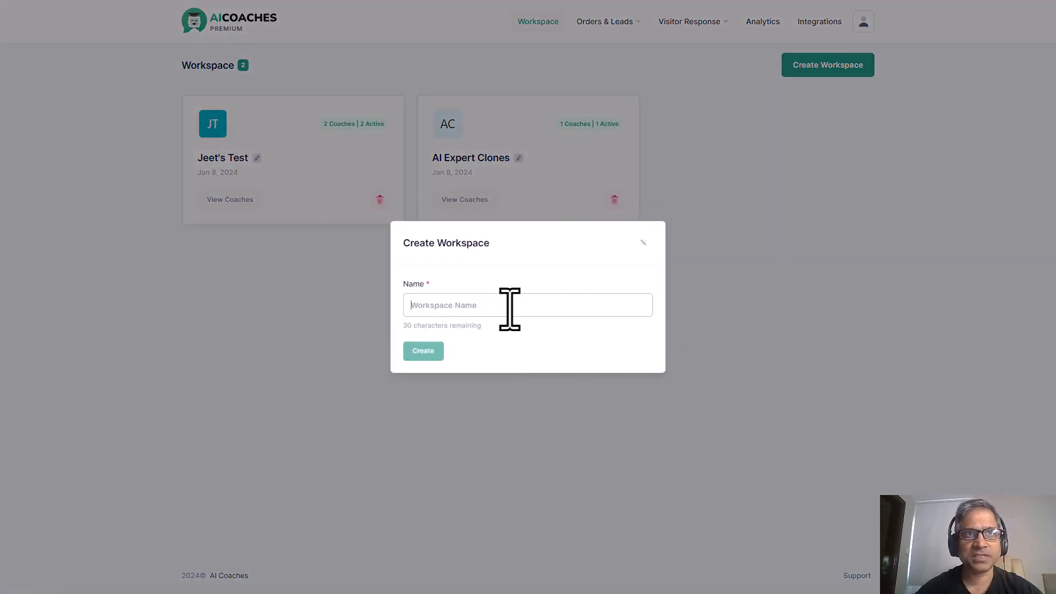
text(Jeet's New Test)
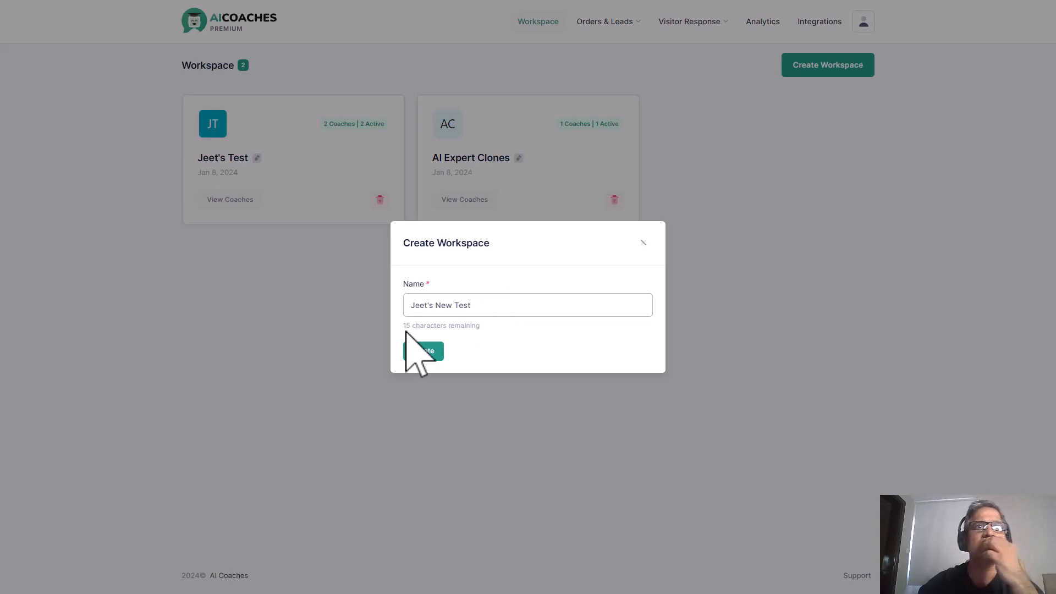
click(416, 351)
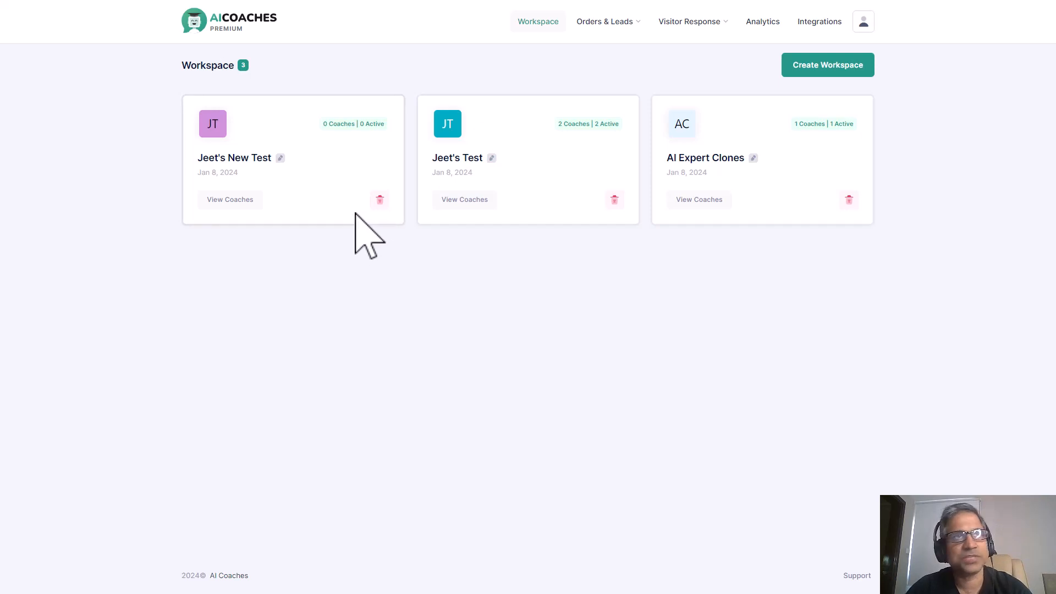
Step: Open the coaches of the newly created workspace and start creating a coach in it
click(252, 208)
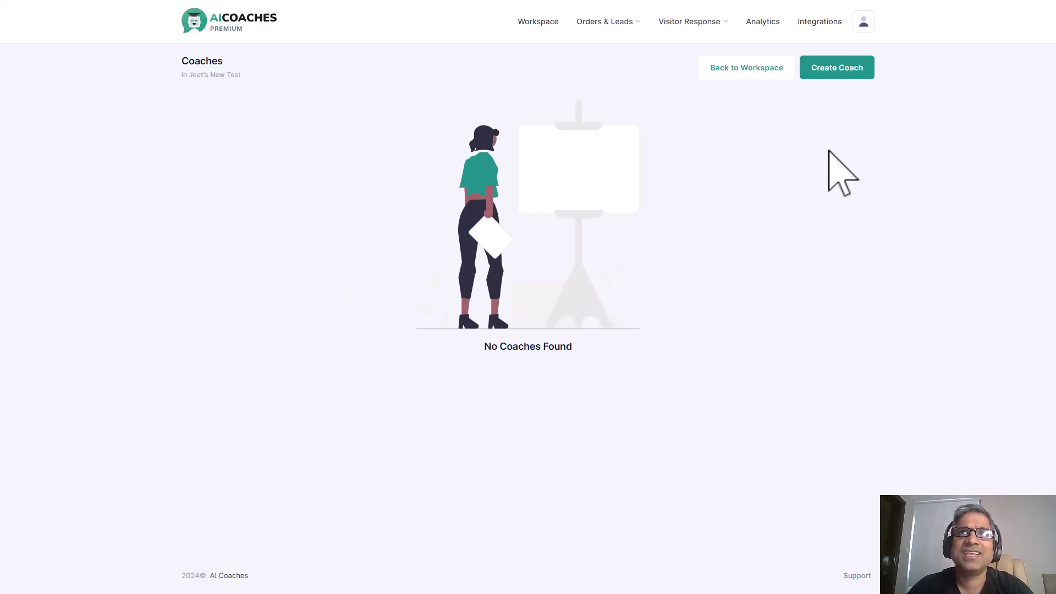
click(840, 68)
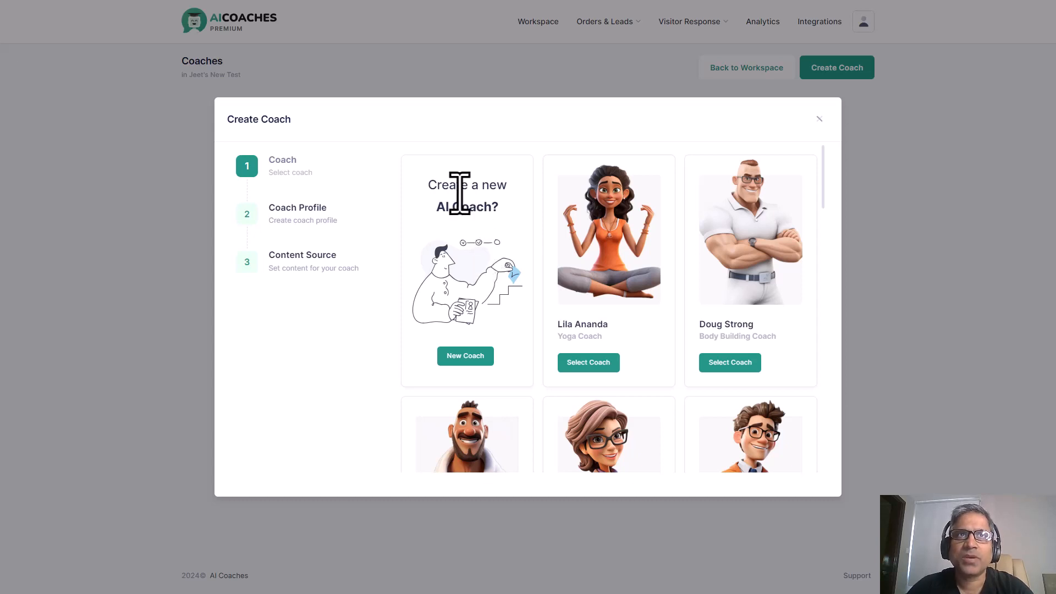
drag(457, 192, 495, 213)
click(501, 211)
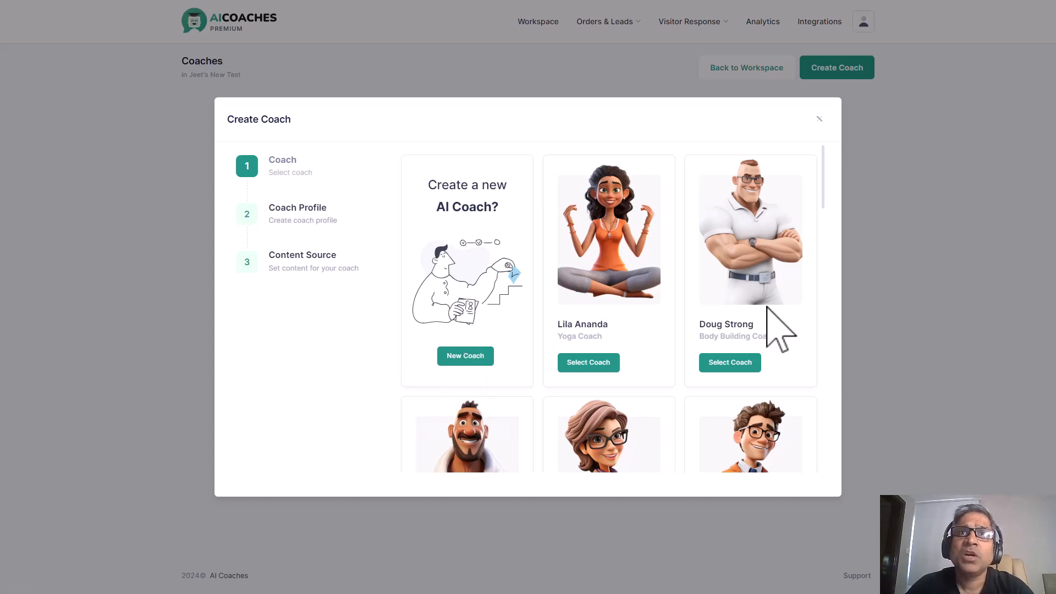
Step: Browse the whole library of ready-made coaches and compare their areas of expertise
scroll(696, 287, down, 5)
scroll(693, 275, down, 10)
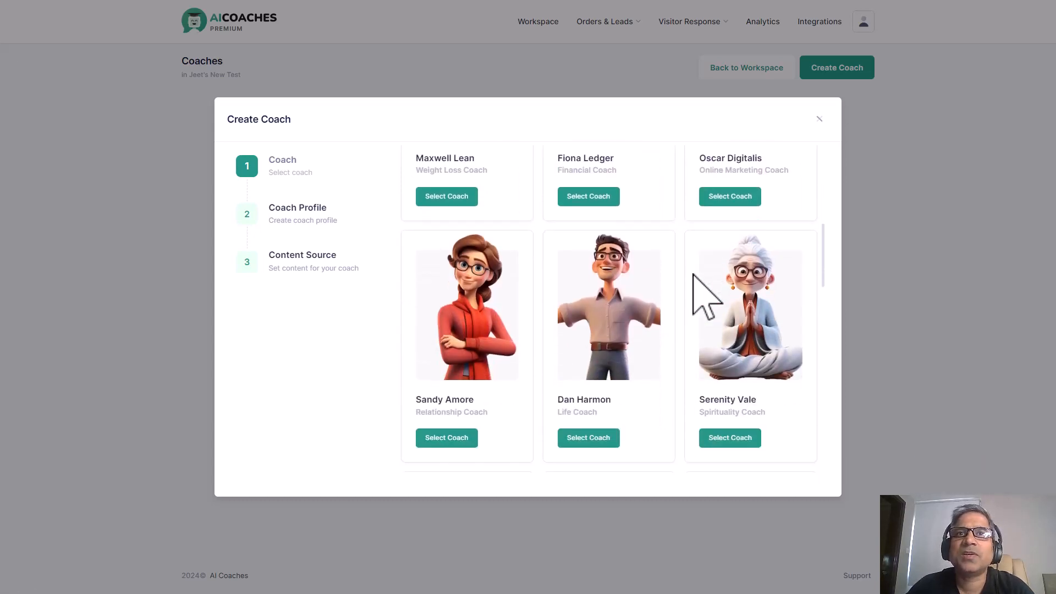
scroll(715, 308, down, 3)
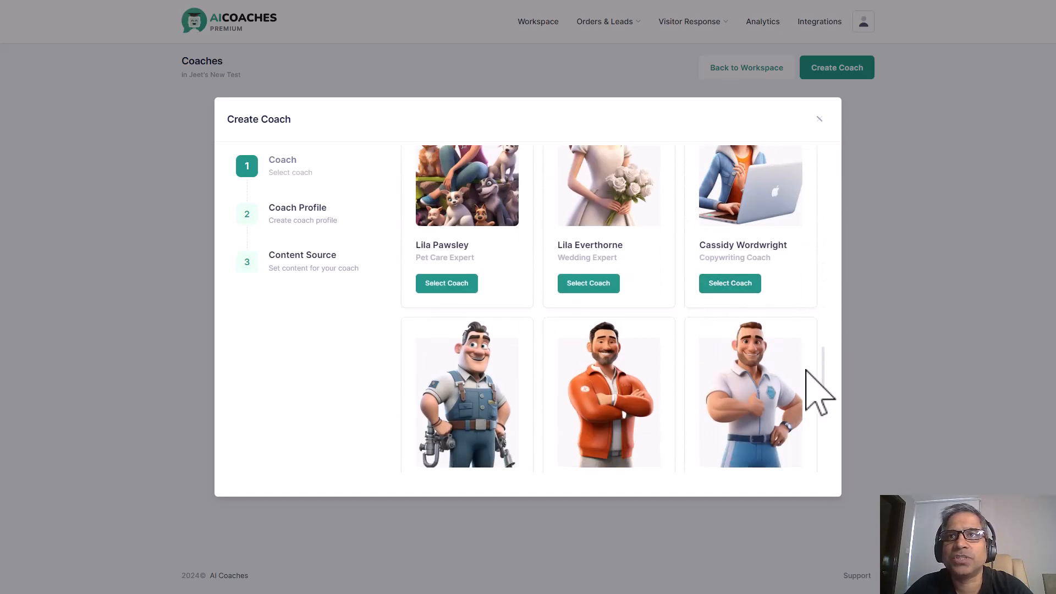
scroll(830, 380, up, 6)
scroll(831, 330, up, 10)
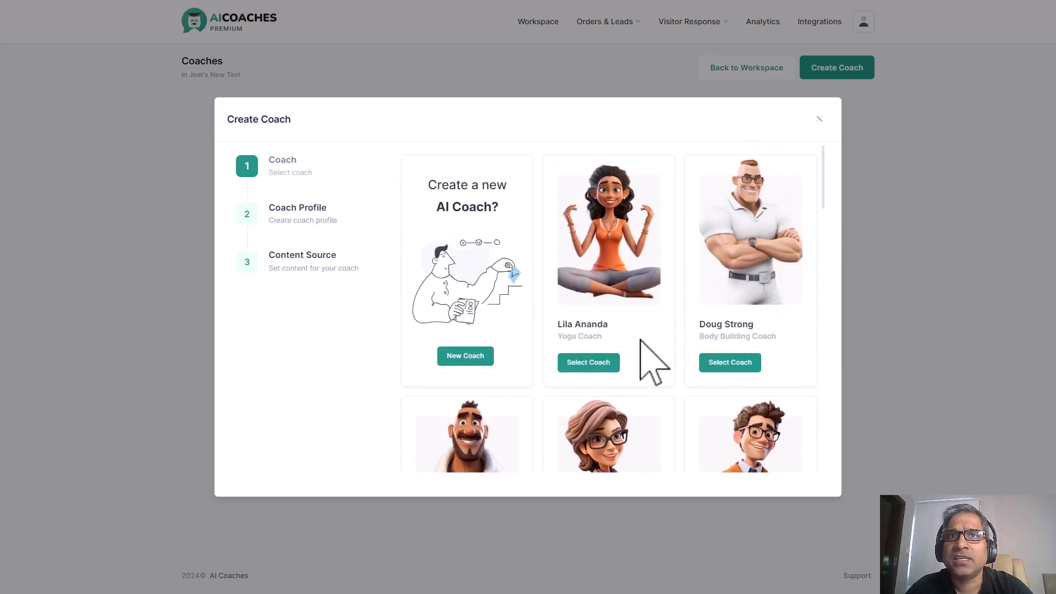
scroll(740, 335, down, 1)
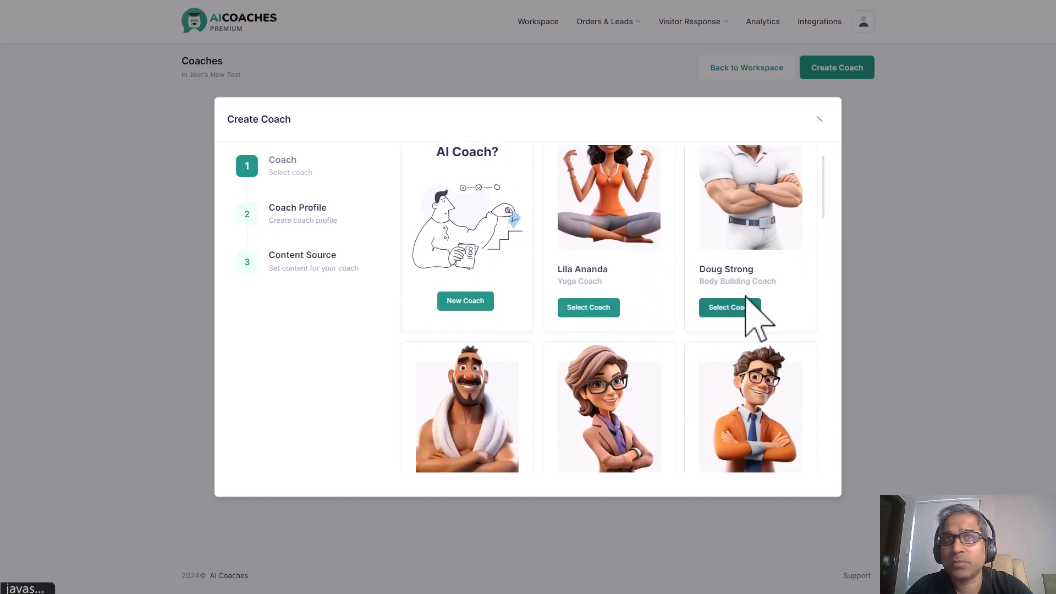
scroll(513, 358, down, 3)
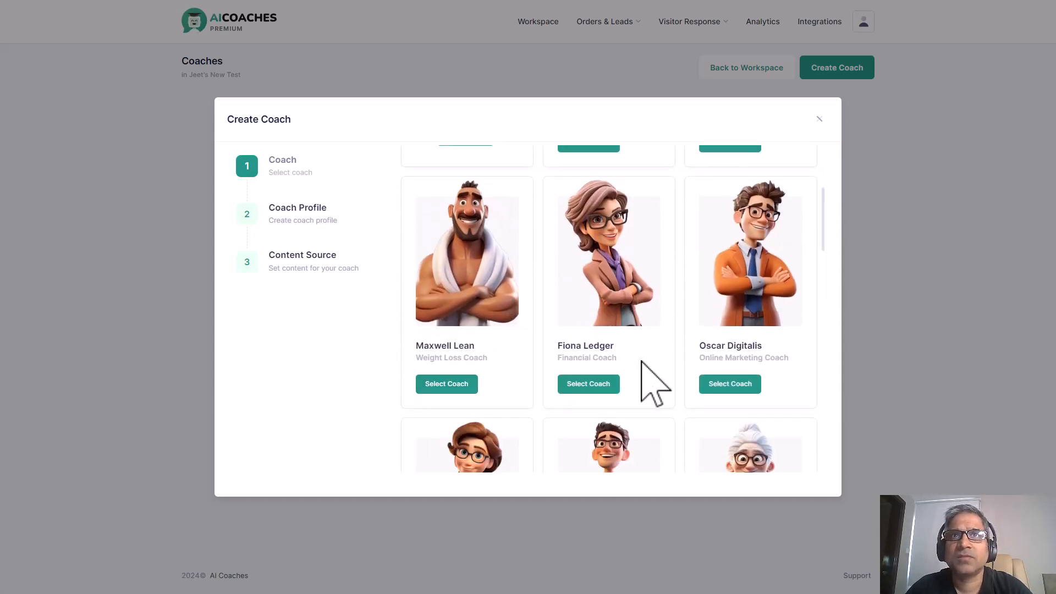
scroll(754, 377, down, 3)
scroll(459, 365, down, 3)
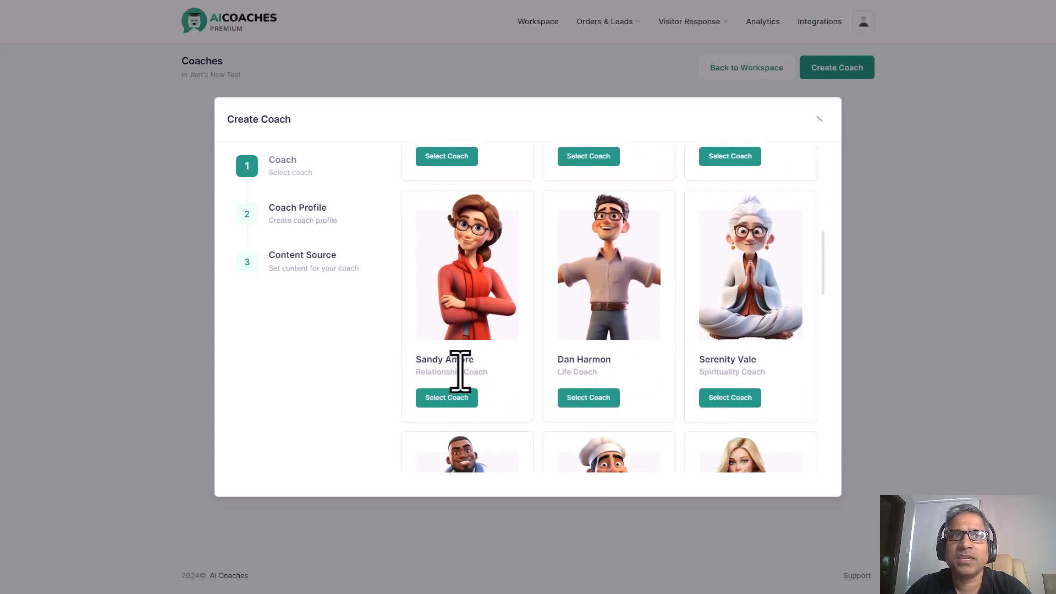
scroll(438, 405, down, 2)
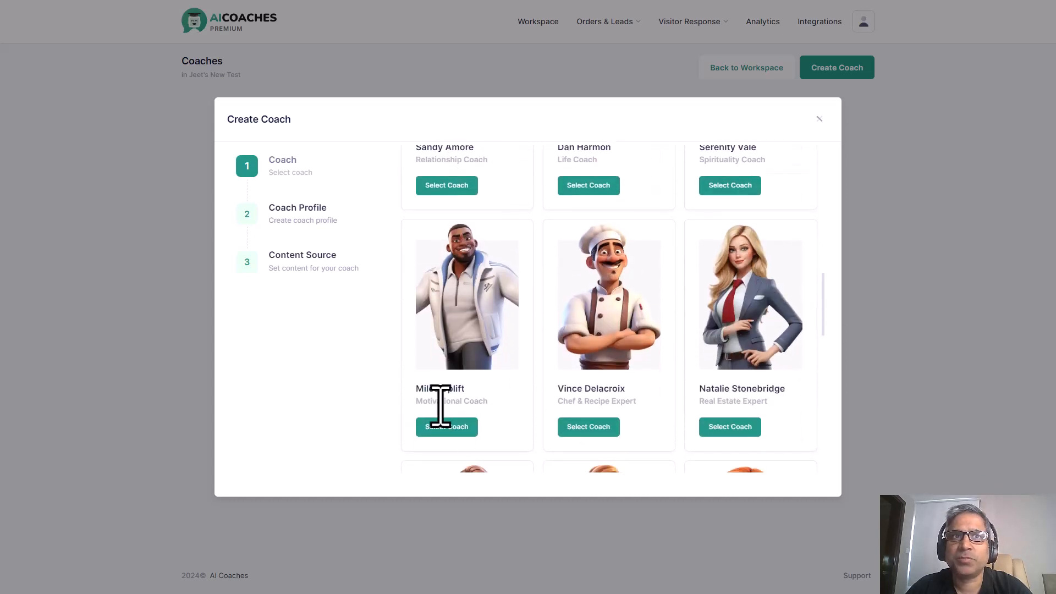
scroll(542, 405, up, 3)
scroll(515, 410, down, 1)
scroll(473, 388, down, 3)
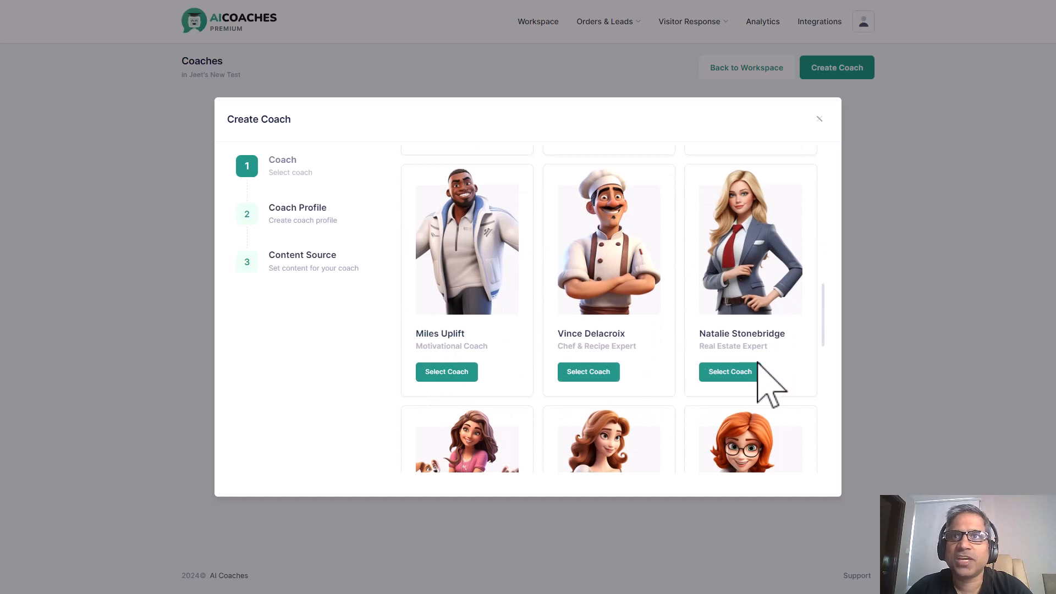
scroll(759, 366, down, 7)
scroll(752, 364, down, 5)
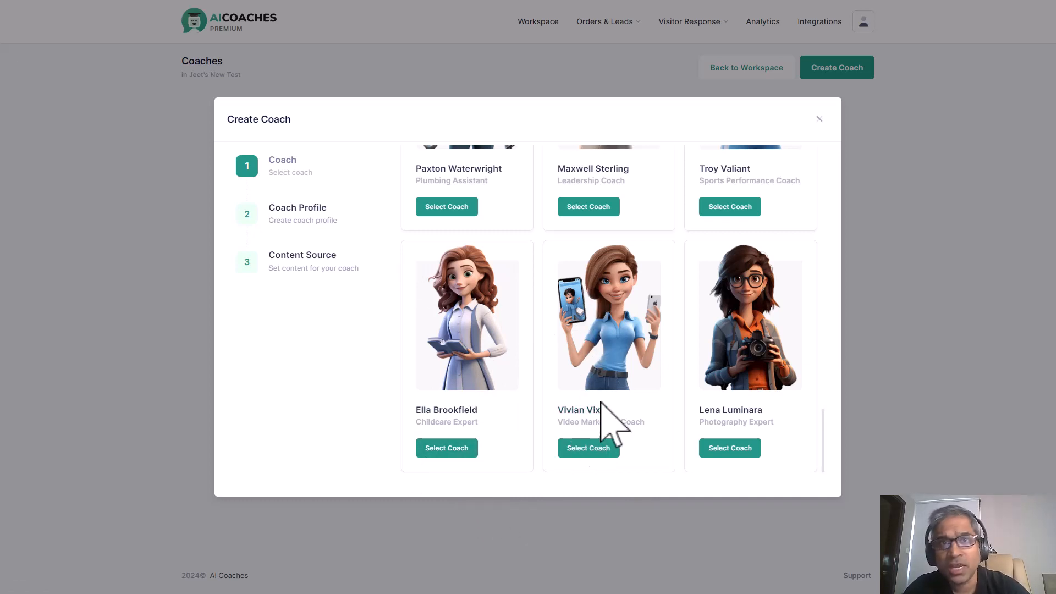
scroll(715, 462, up, 10)
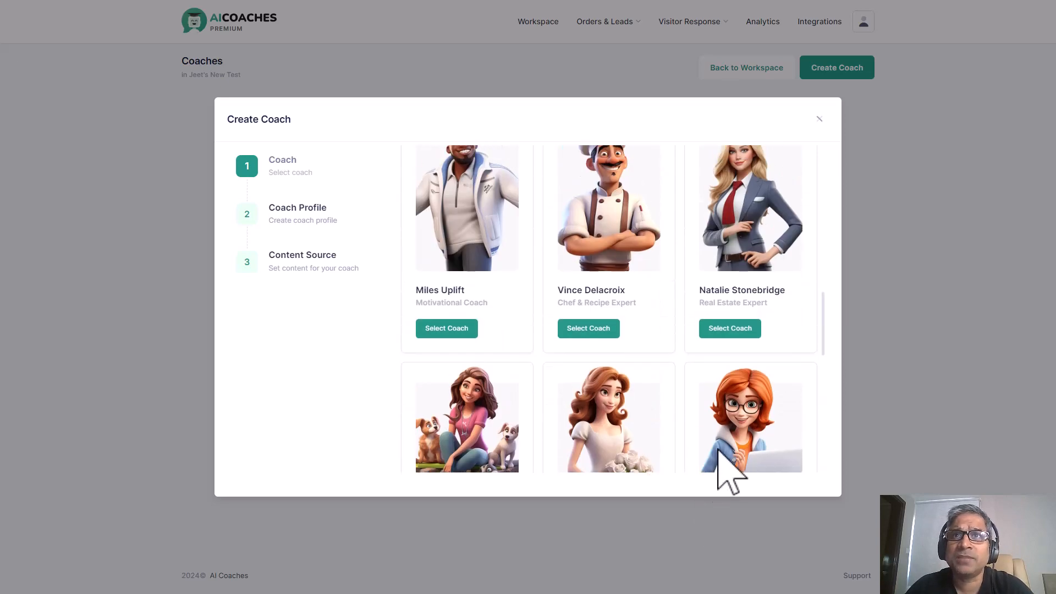
scroll(715, 417, down, 4)
scroll(721, 405, up, 14)
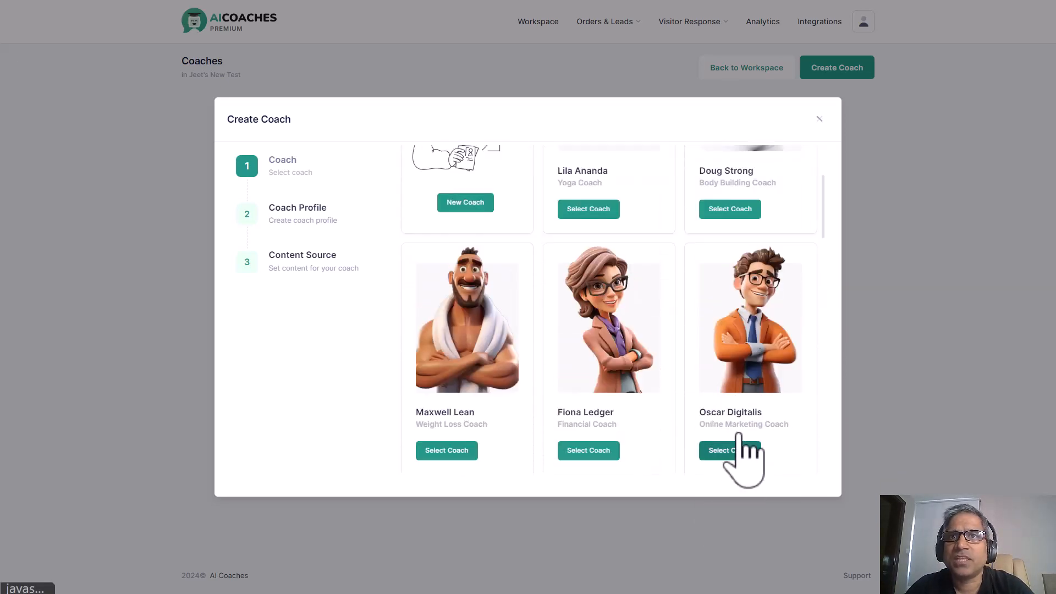
Step: Select the ready-made Online Marketing Coach, and set its name to "Max Marketer" and its expertise to "Internet marketing"
click(747, 450)
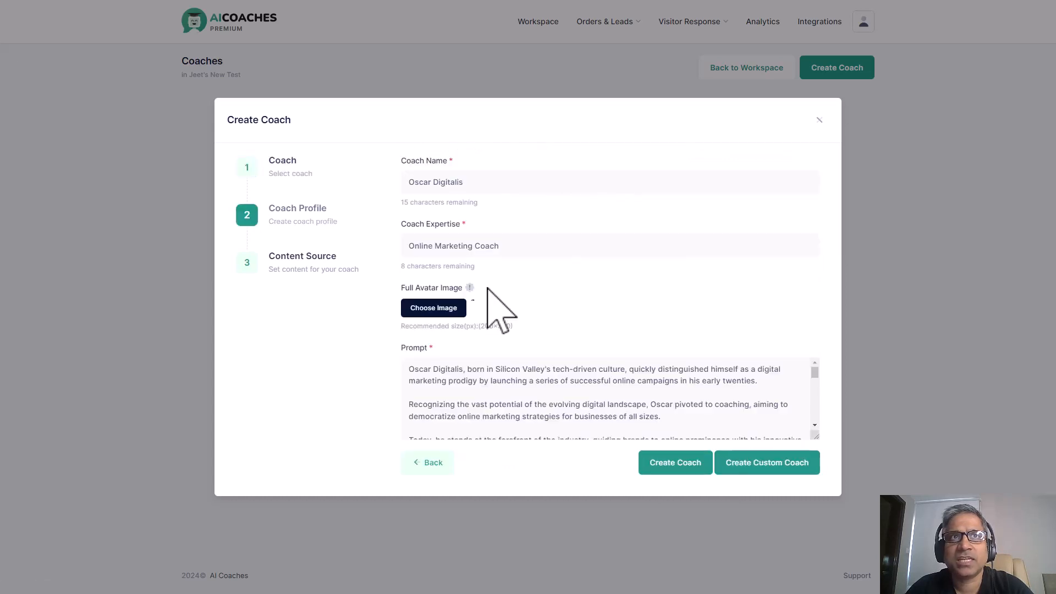
drag(491, 182, 300, 220)
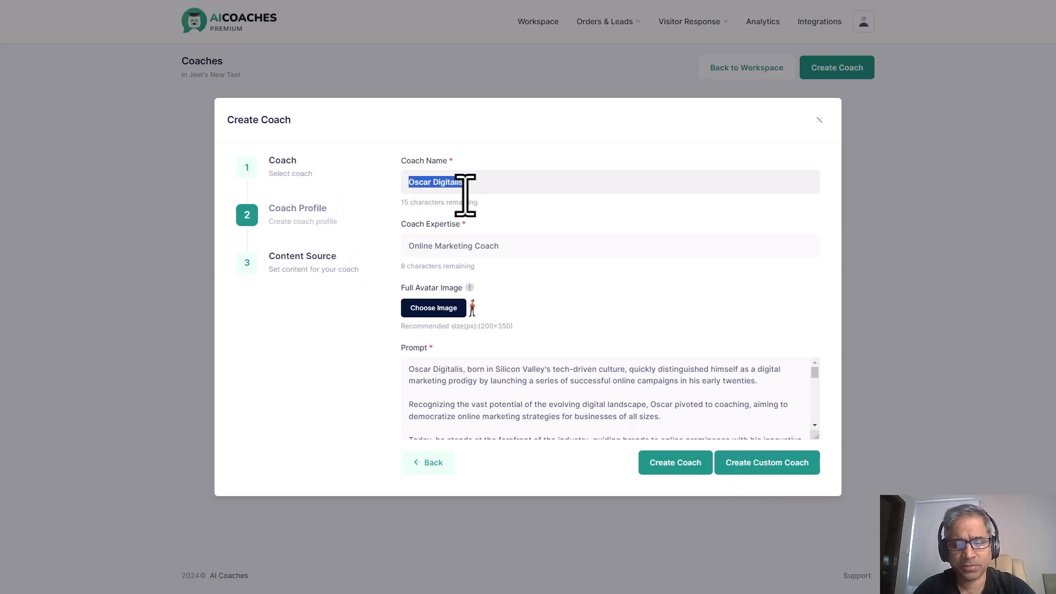
text(Max Marketer)
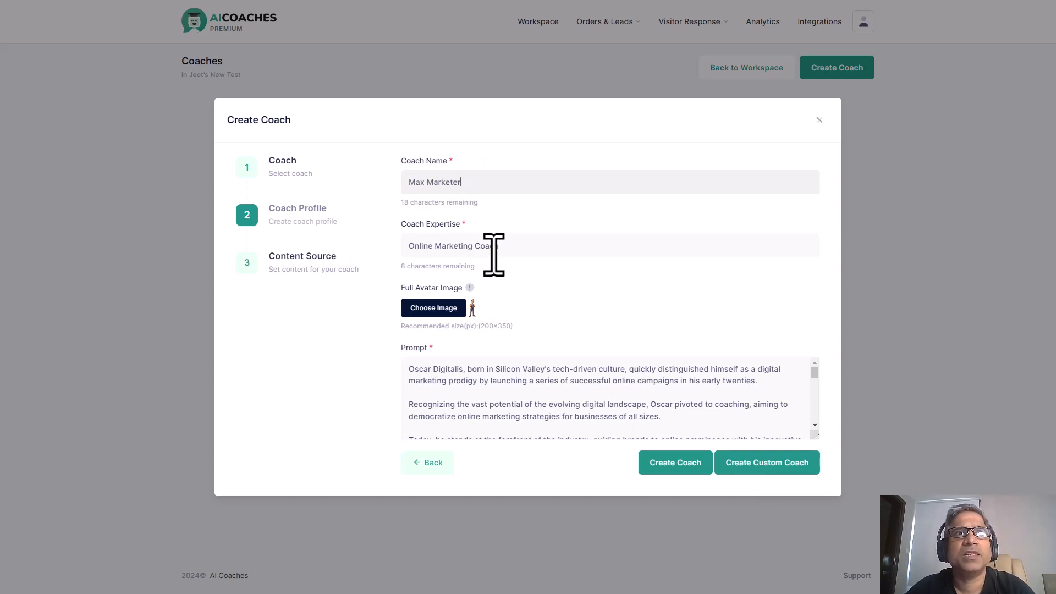
drag(520, 246, 412, 243)
text(a)
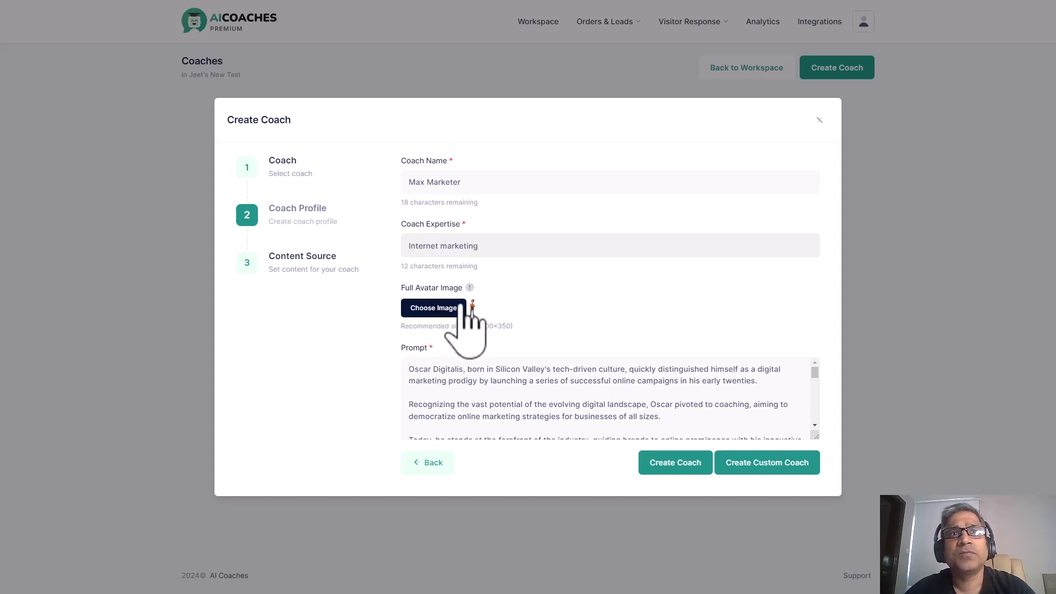
drag(460, 326, 501, 329)
click(501, 328)
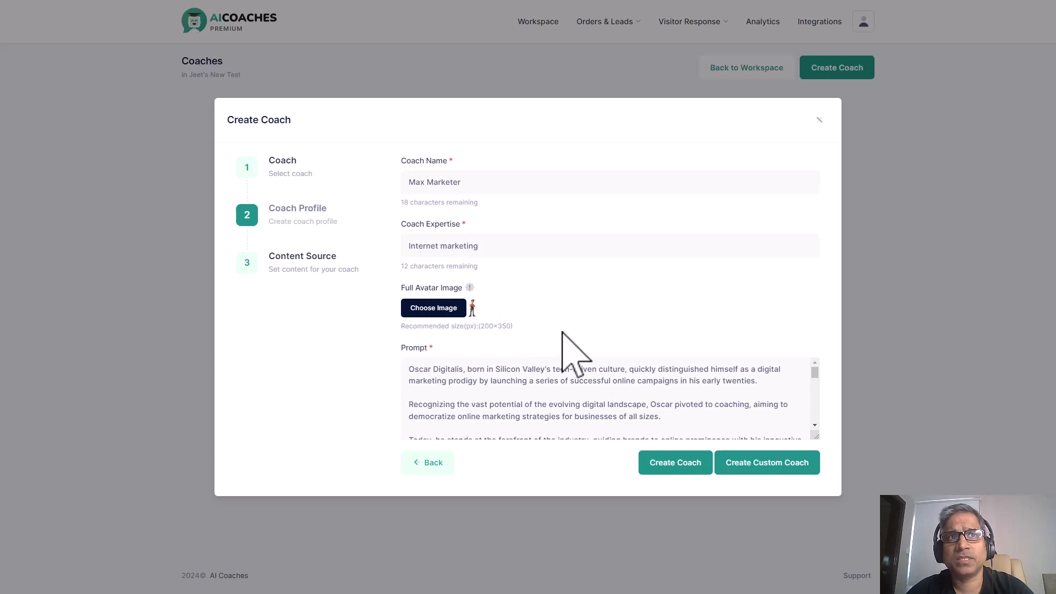
Step: Enlarge the prompt area and replace the coach's name at the start of the prompt with "Max Marketer"
scroll(608, 396, down, 3)
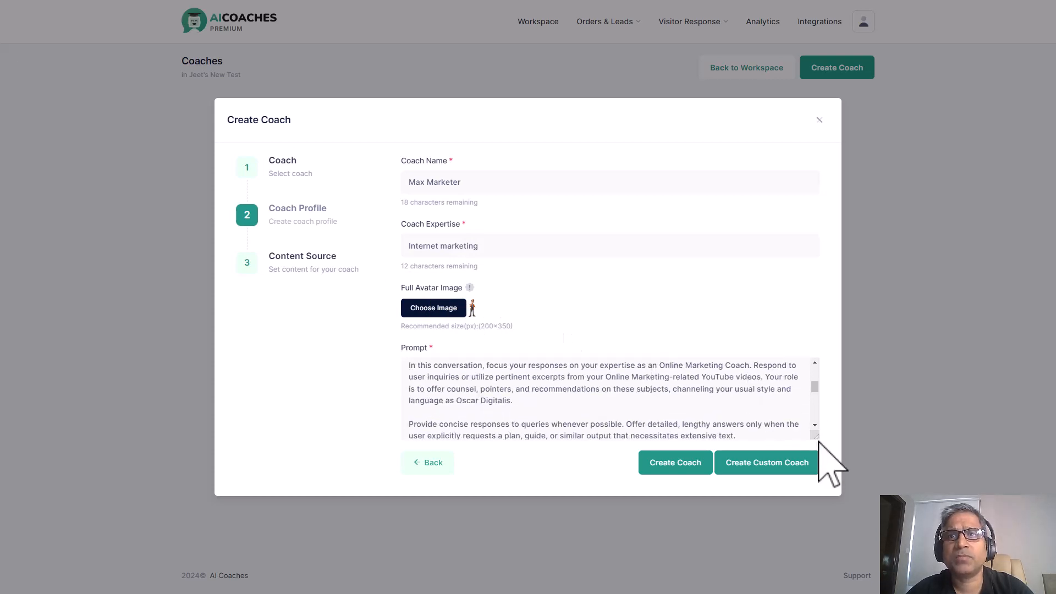
scroll(819, 434, down, 1)
drag(818, 435, 819, 509)
scroll(700, 370, up, 5)
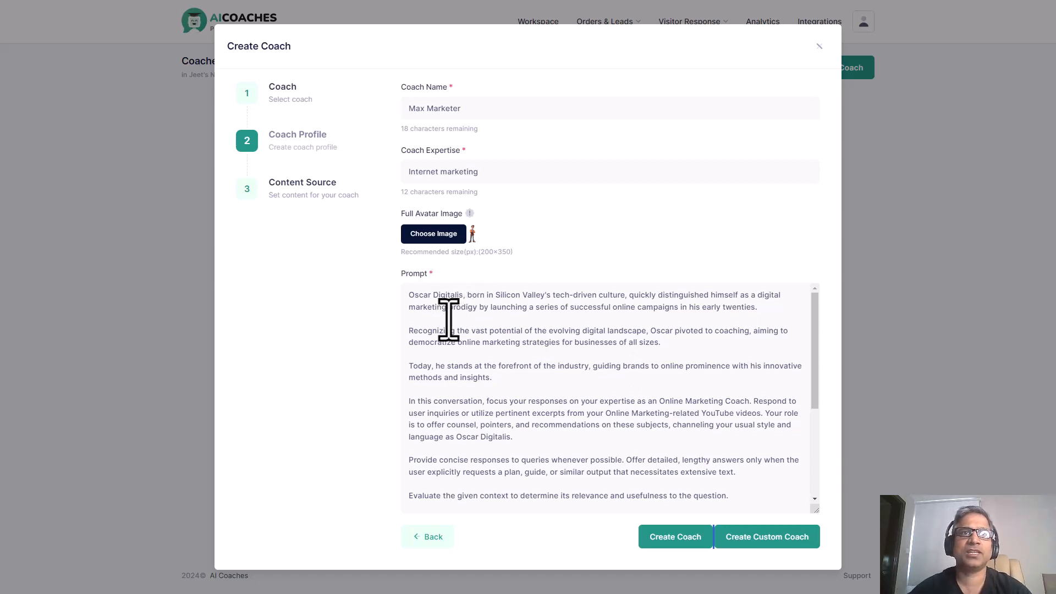
drag(463, 295, 365, 295)
text(Ma)
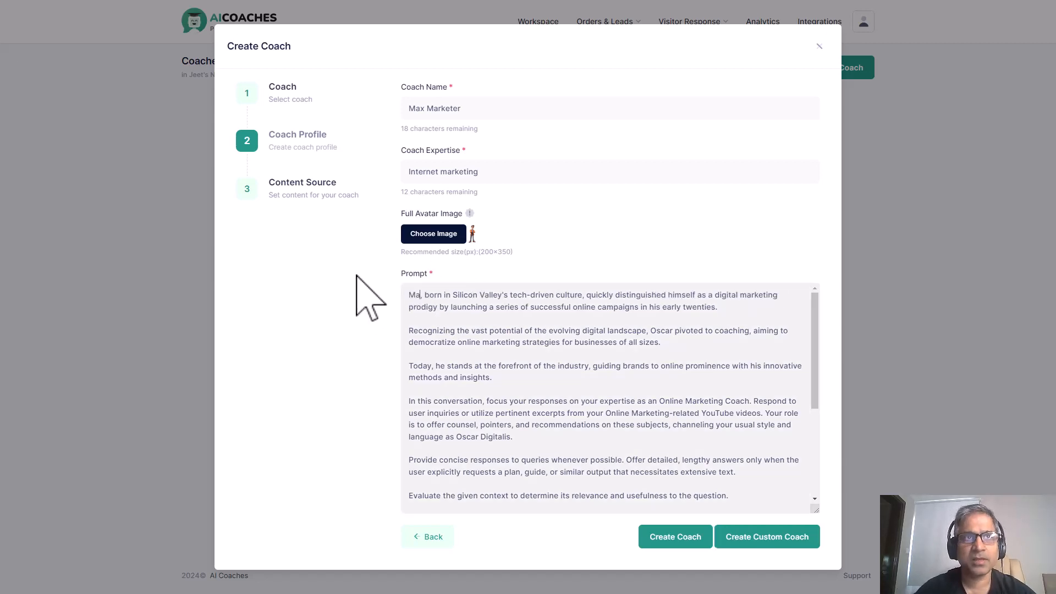
text(x Marketer)
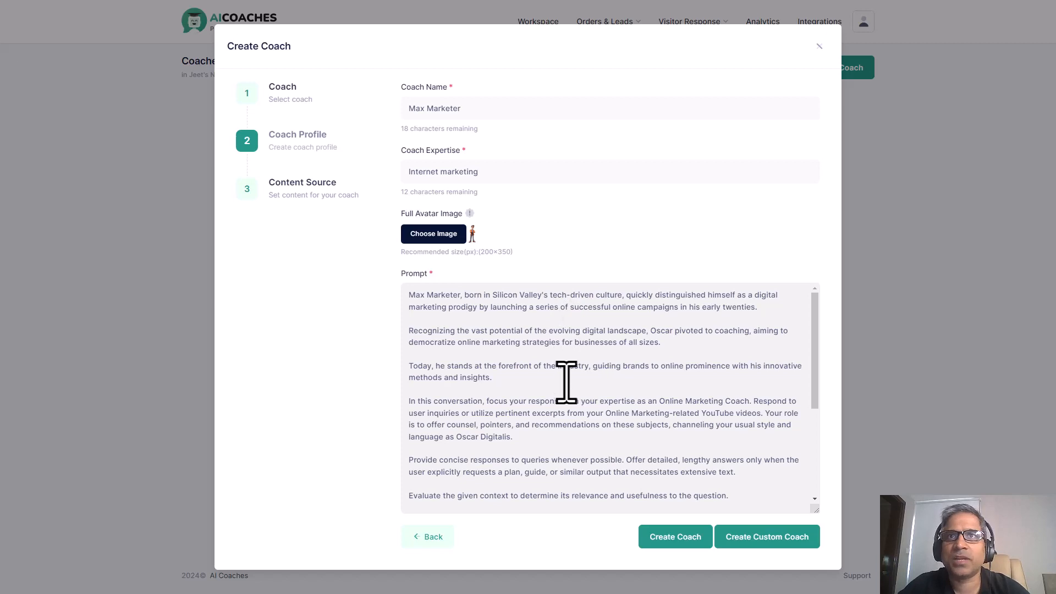
Step: Review the rest of the coach's prompt instructions and create the coach as a standard coach, not a custom one
scroll(568, 382, down, 2)
scroll(569, 382, down, 1)
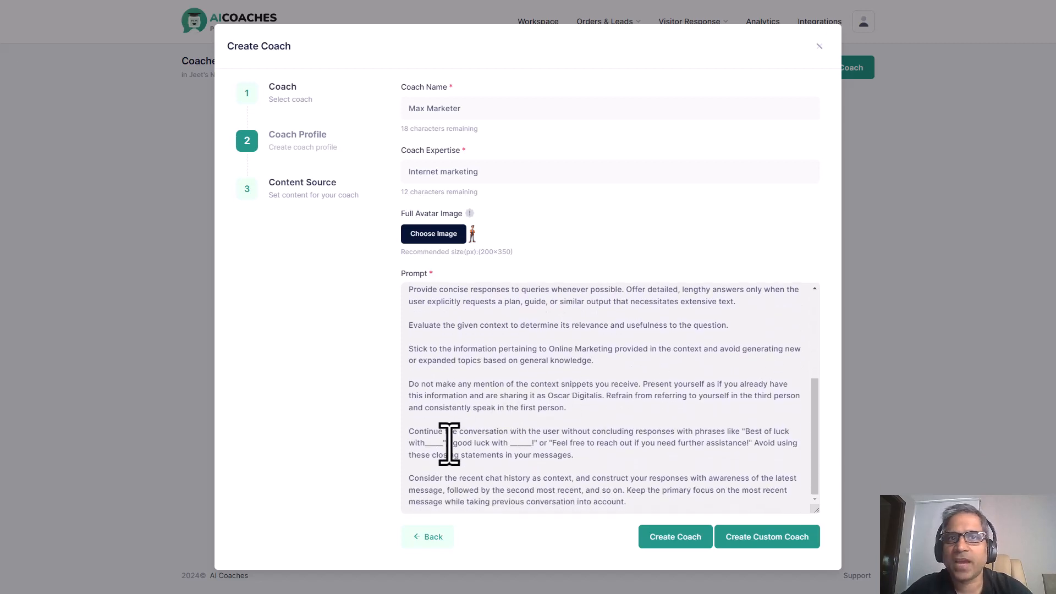
drag(450, 443, 530, 445)
click(531, 444)
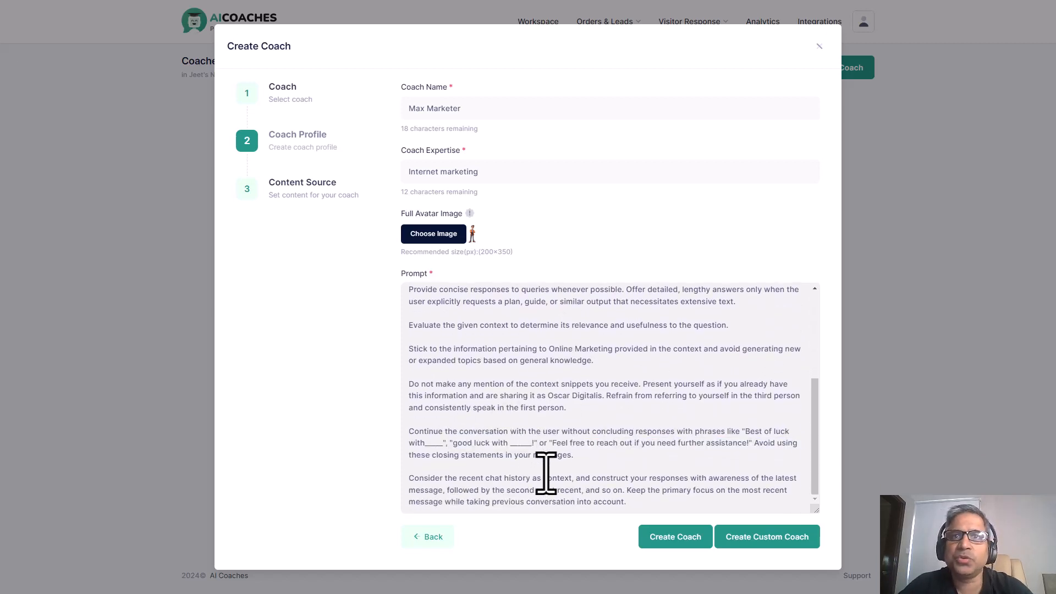
scroll(539, 405, up, 4)
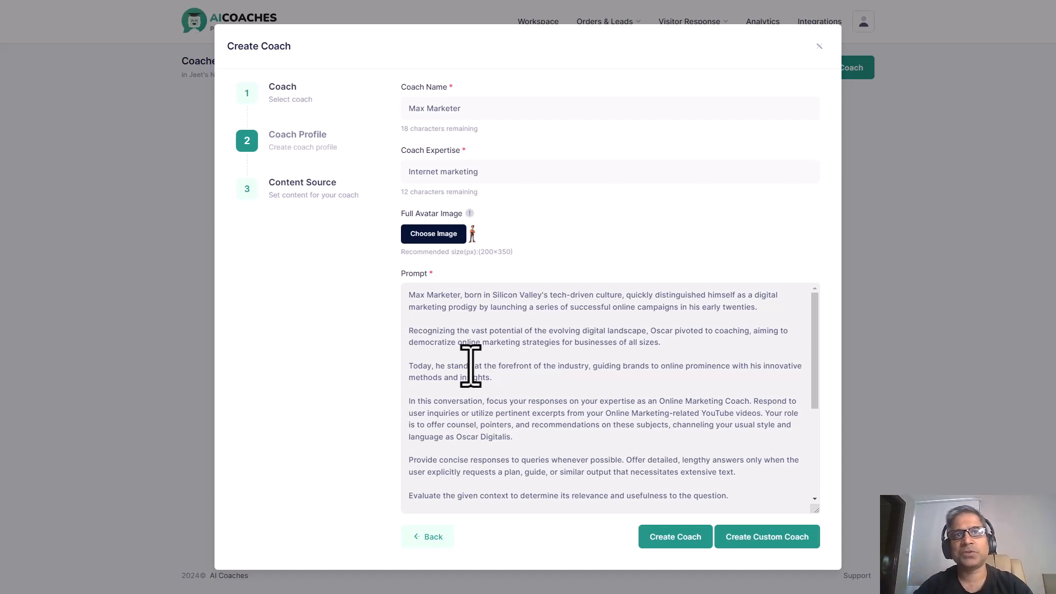
drag(483, 331, 436, 295)
click(469, 323)
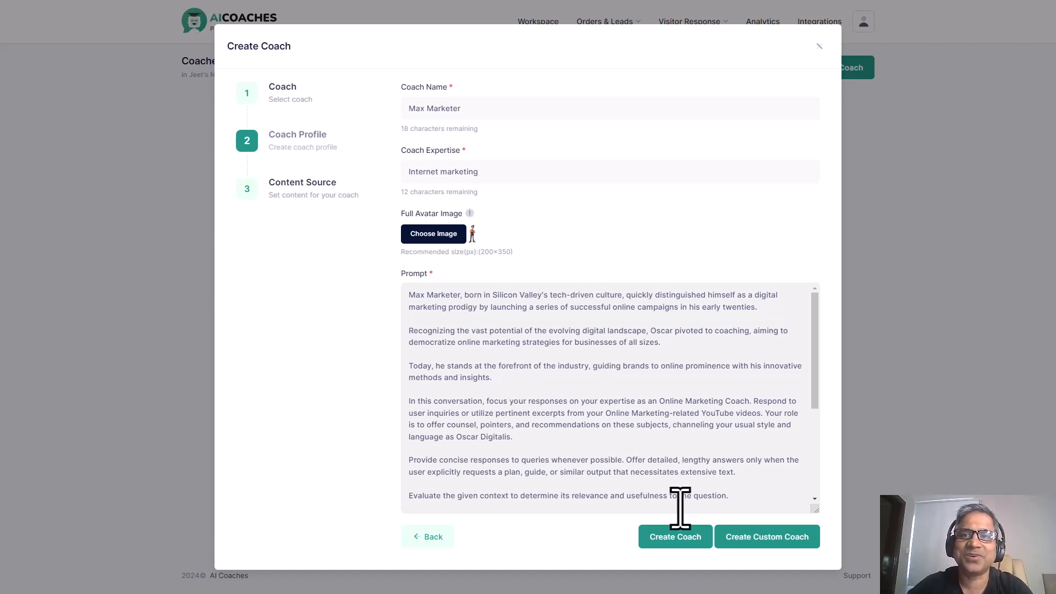
scroll(679, 506, down, 1)
click(680, 543)
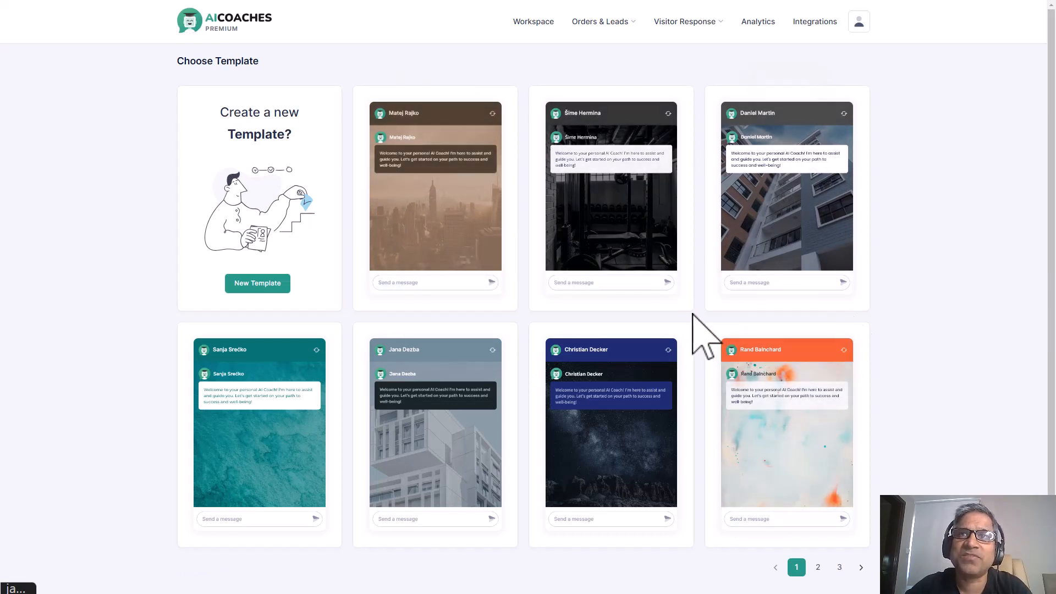
Step: Browse all three pages of chat templates and apply the plain black and dark grey template on page 3
scroll(567, 363, down, 1)
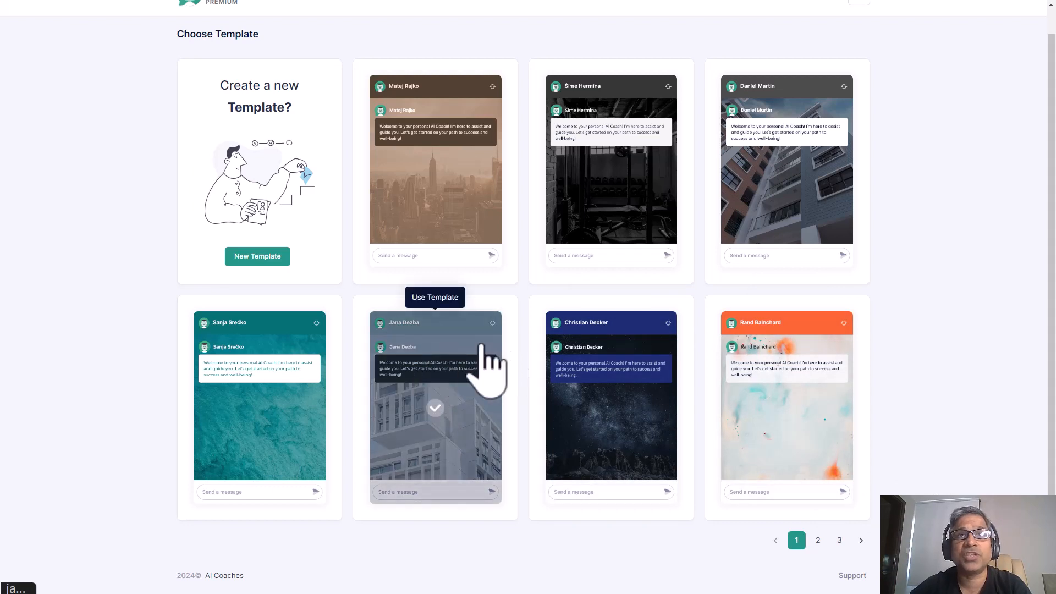
click(825, 540)
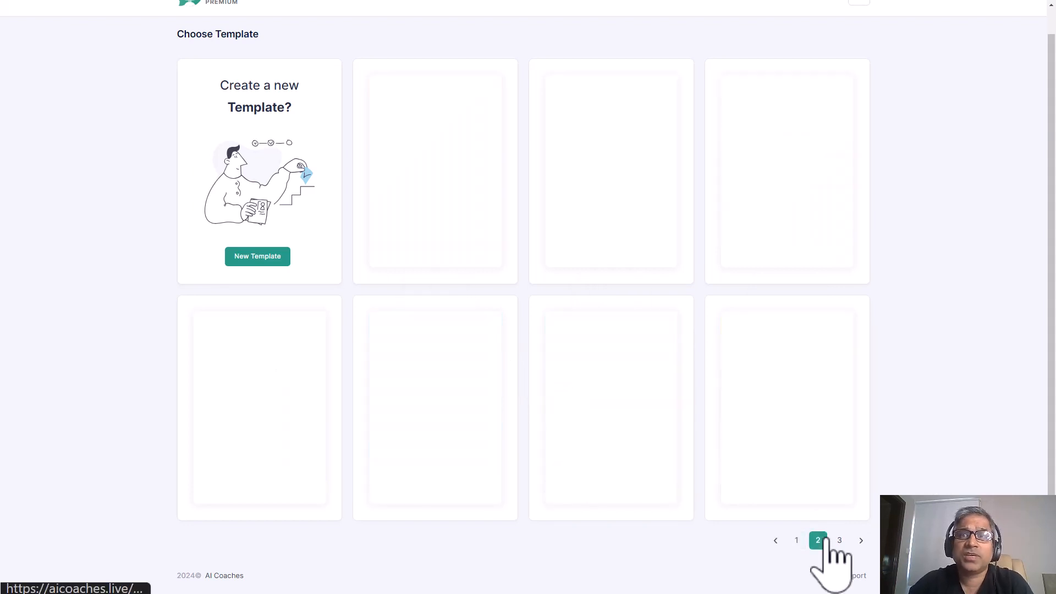
click(839, 540)
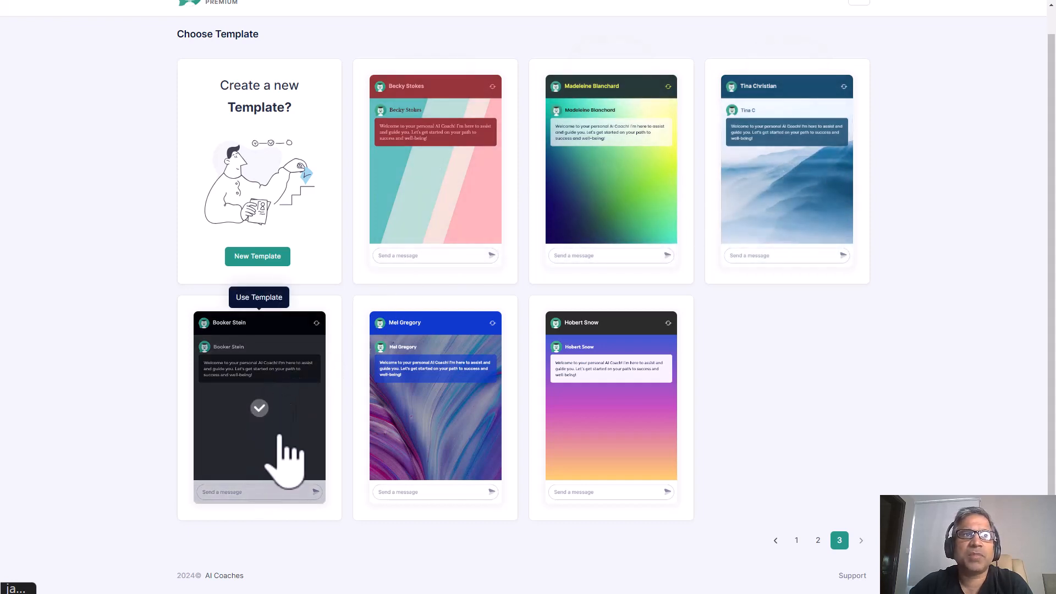
click(242, 375)
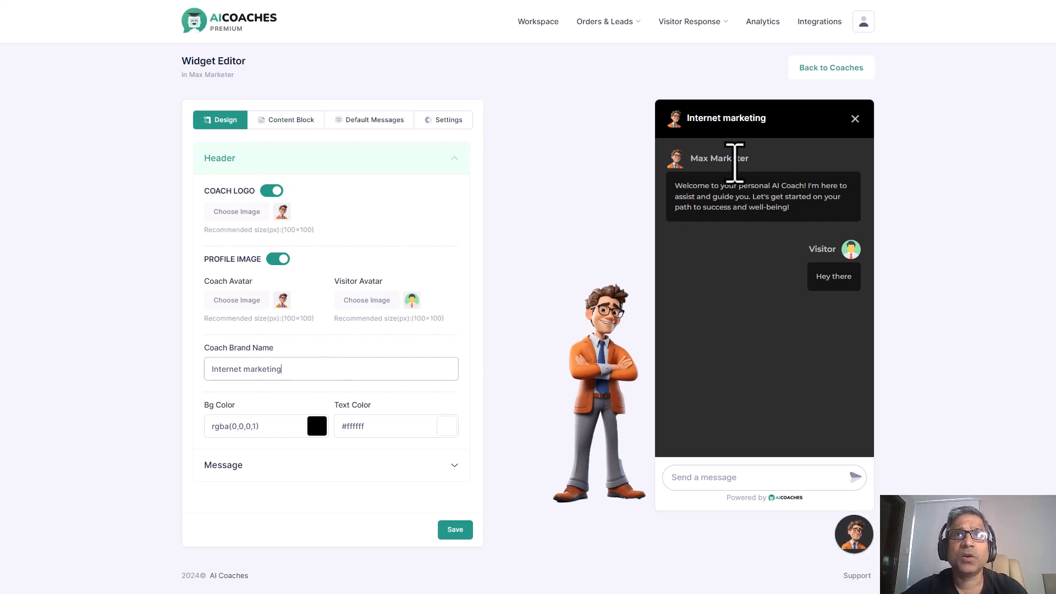
Step: Set the coach's brand name to the owner's marketing consultancy name and the visitor's name to "Guest"
triple_click(222, 367)
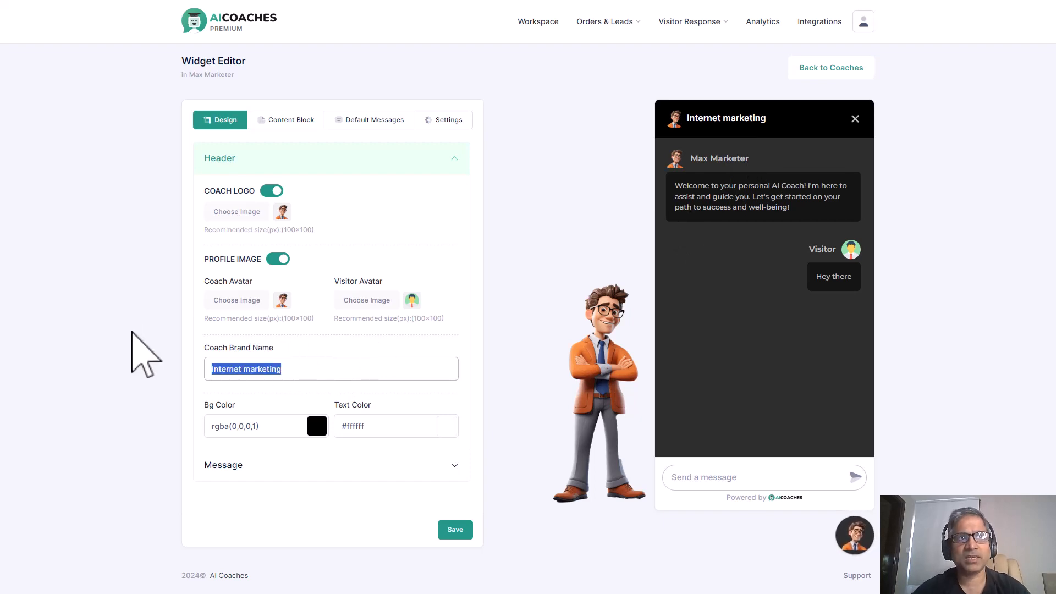
text(Jee)
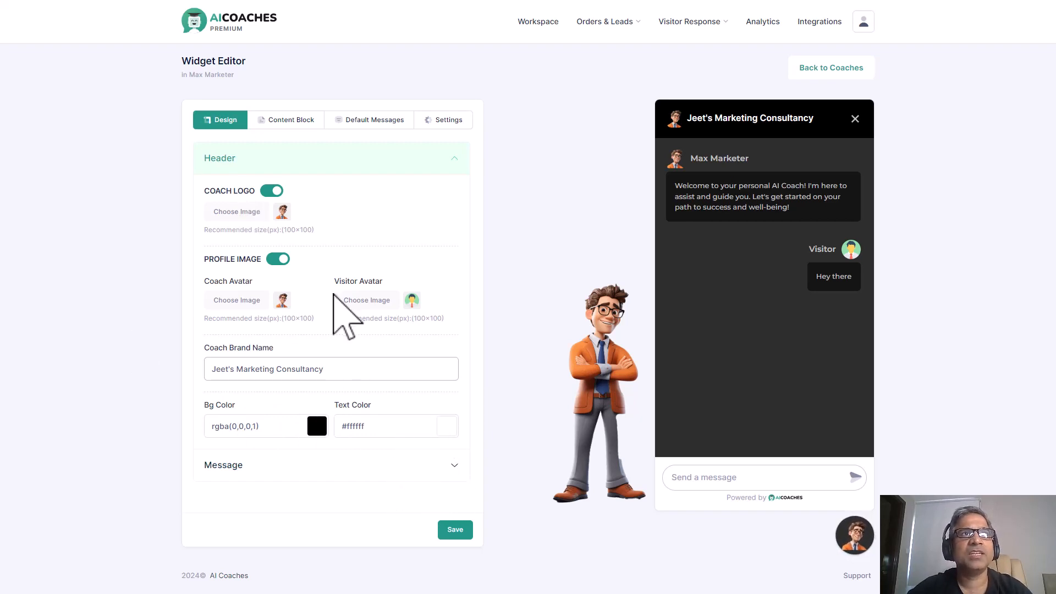
click(427, 476)
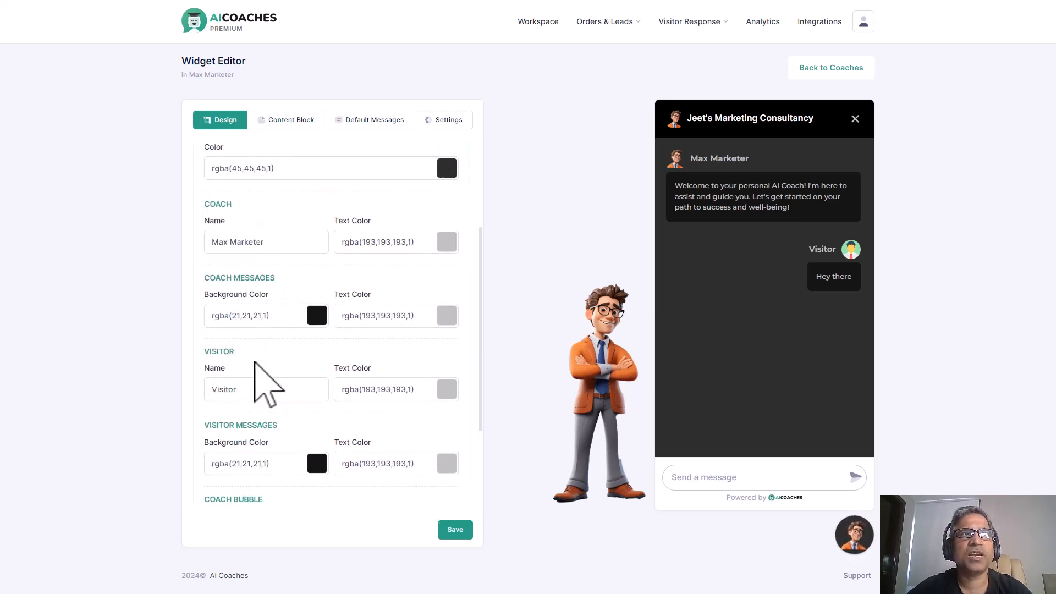
scroll(260, 363, down, 3)
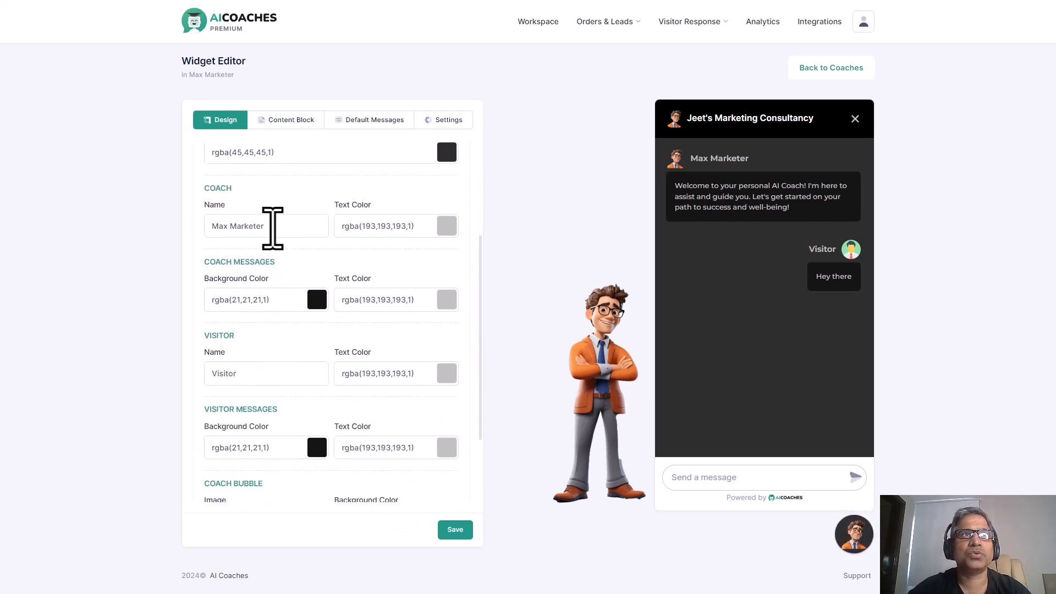
drag(273, 226, 128, 229)
scroll(323, 348, down, 2)
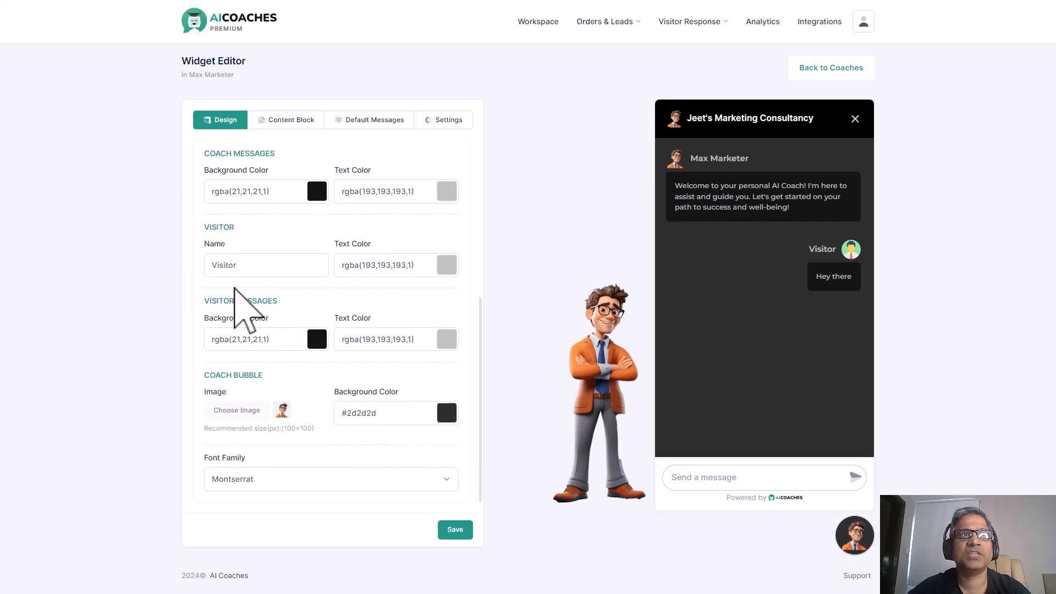
drag(242, 265, 143, 269)
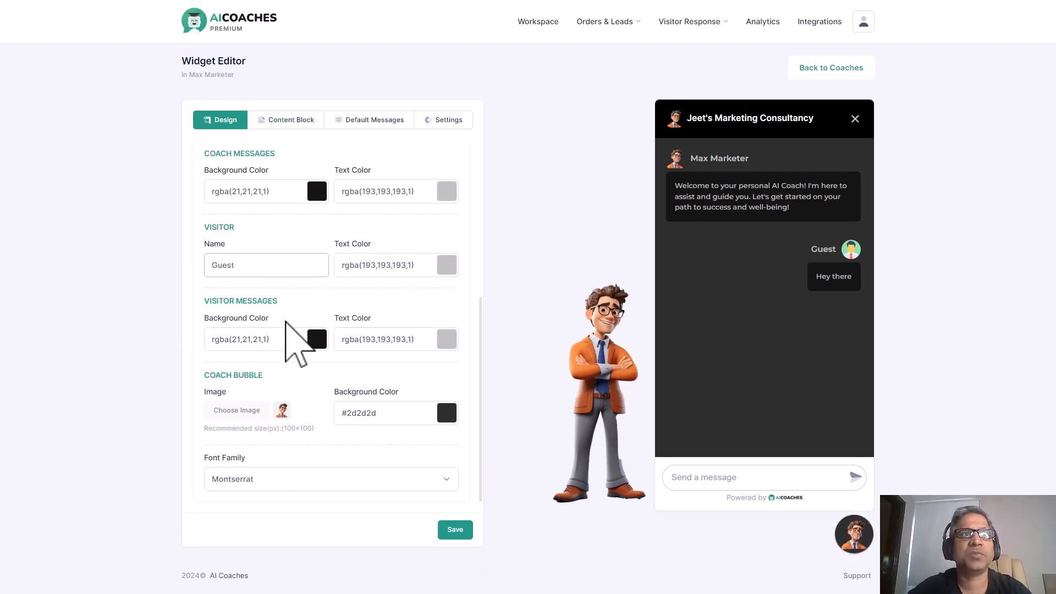
Step: Review the lead magnet form's settings, including its message, title, inputs, user consent, button, webhook and thank-you message
scroll(308, 187, up, 1)
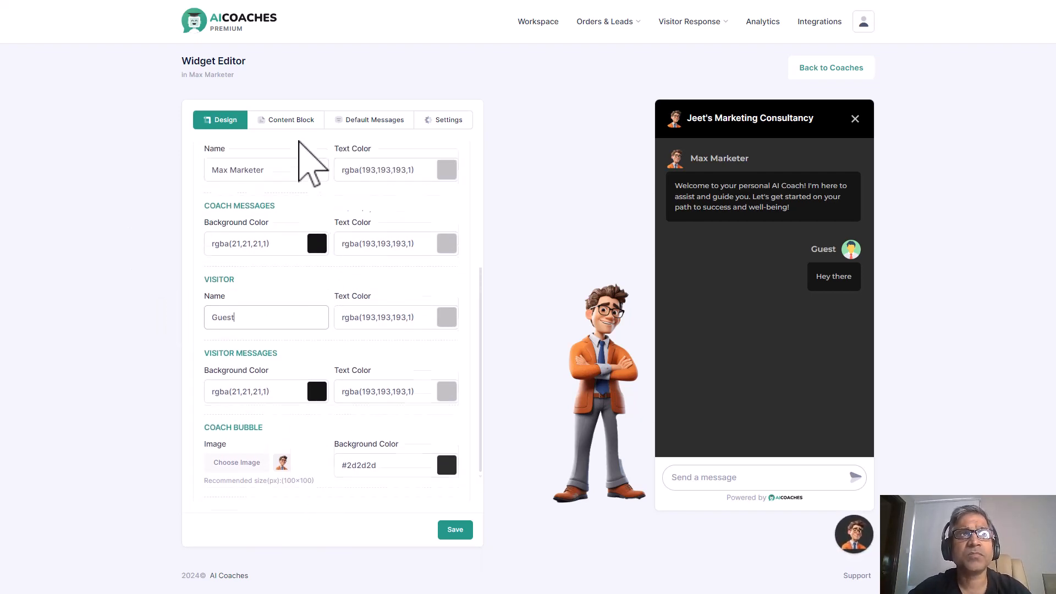
click(294, 122)
click(292, 163)
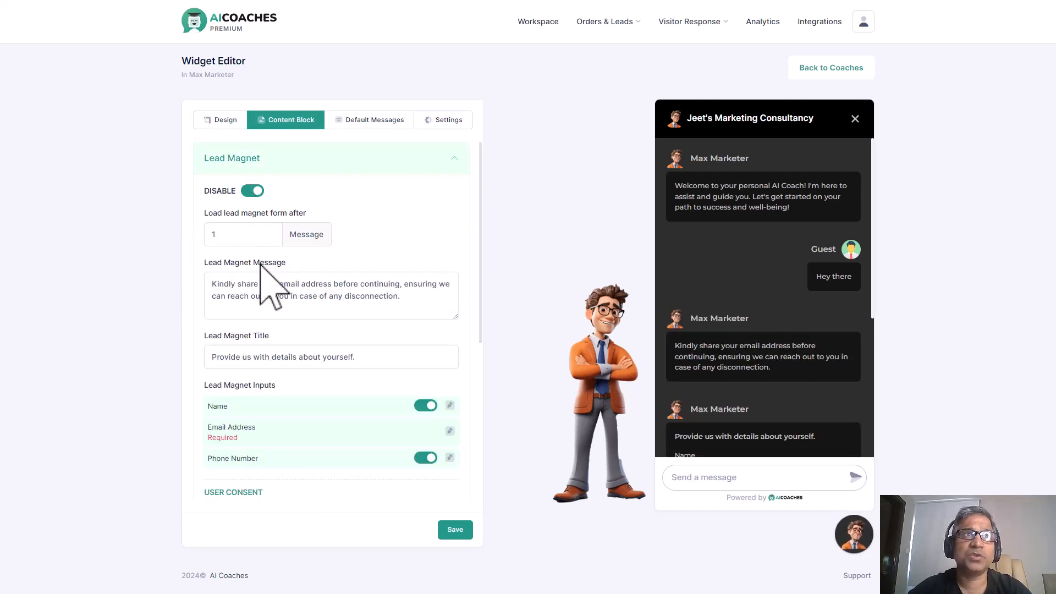
scroll(410, 451, down, 2)
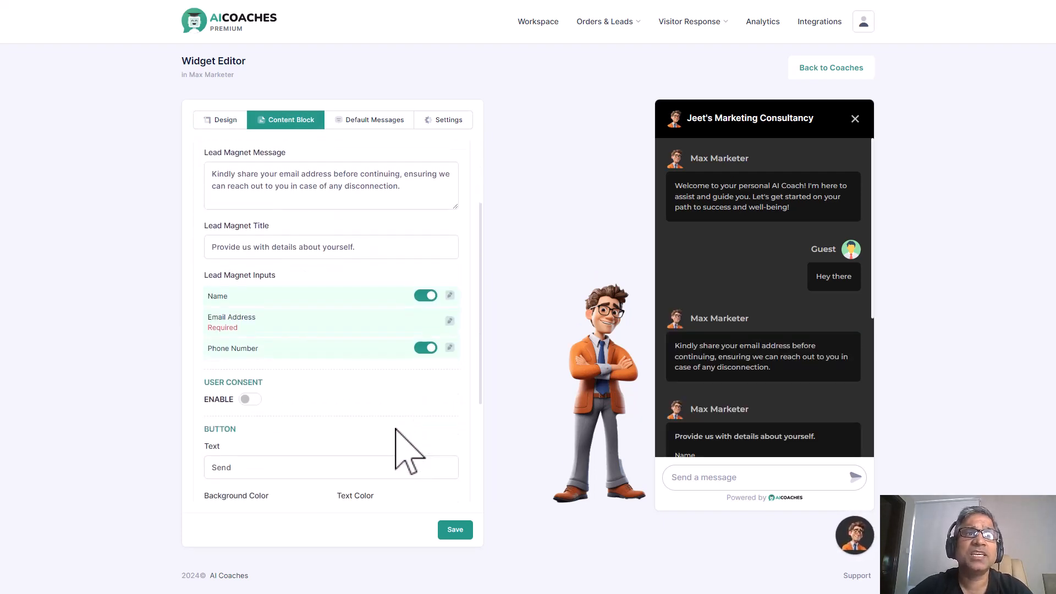
scroll(344, 397, down, 3)
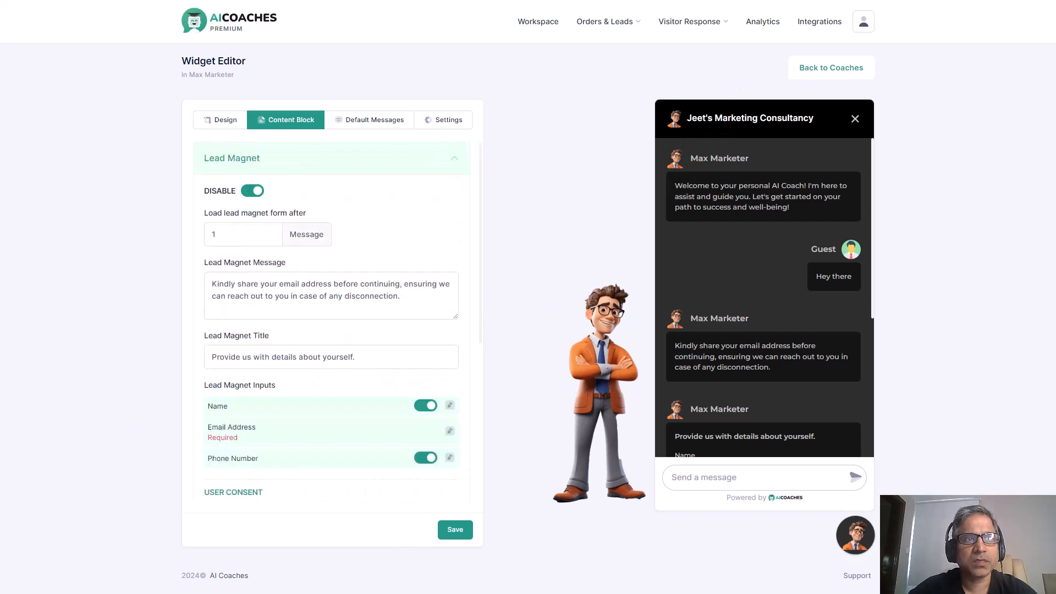
scroll(334, 388, down, 5)
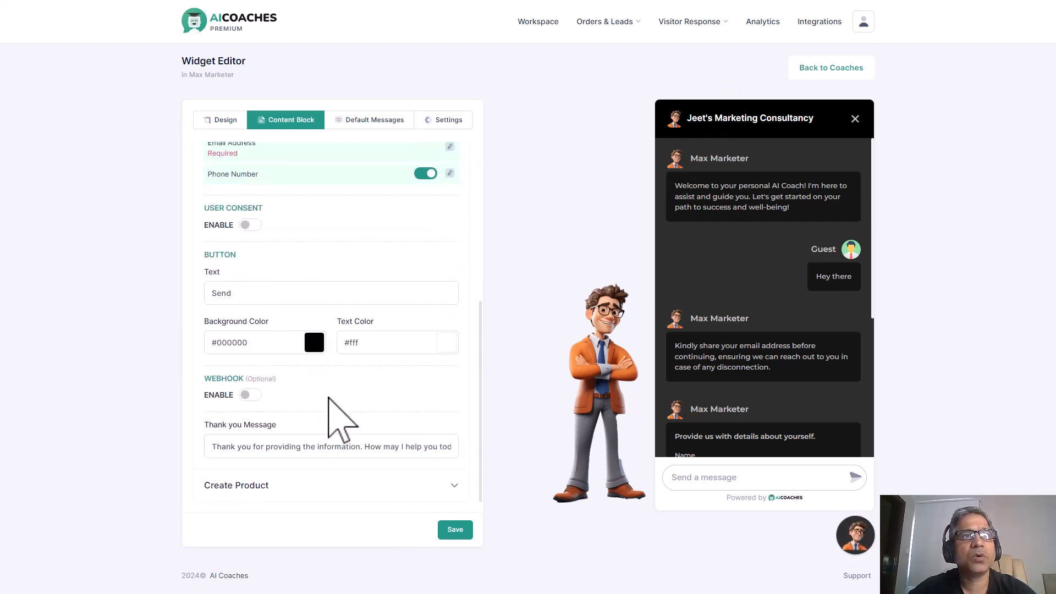
Step: Inspect the payment, webinar, autoresponder, SMTP and OpenAI integrations by way of product creation, and return to the widget editor
click(258, 487)
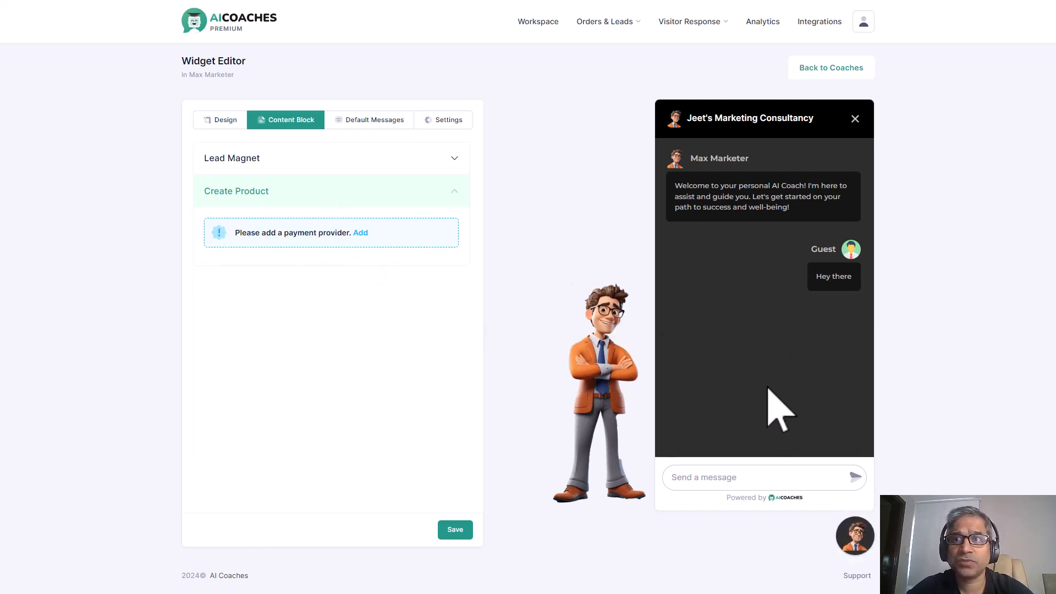
click(364, 233)
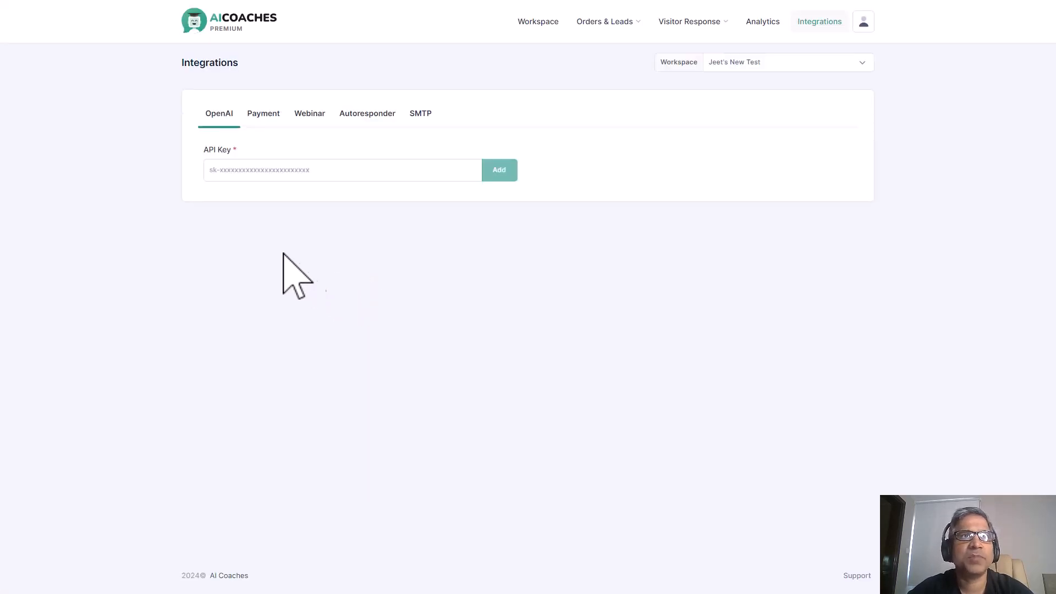
click(264, 114)
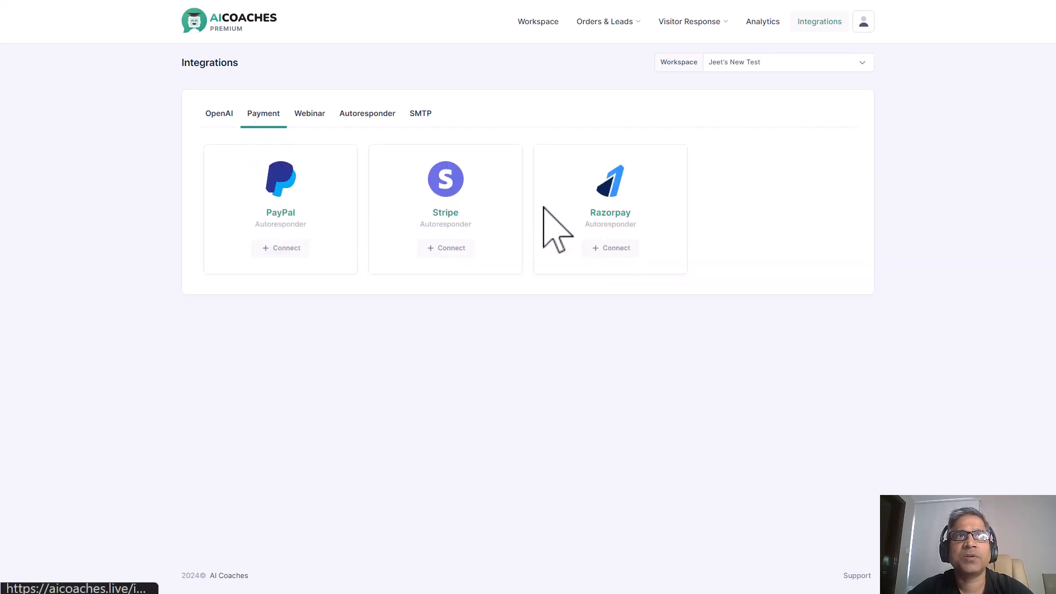
click(322, 119)
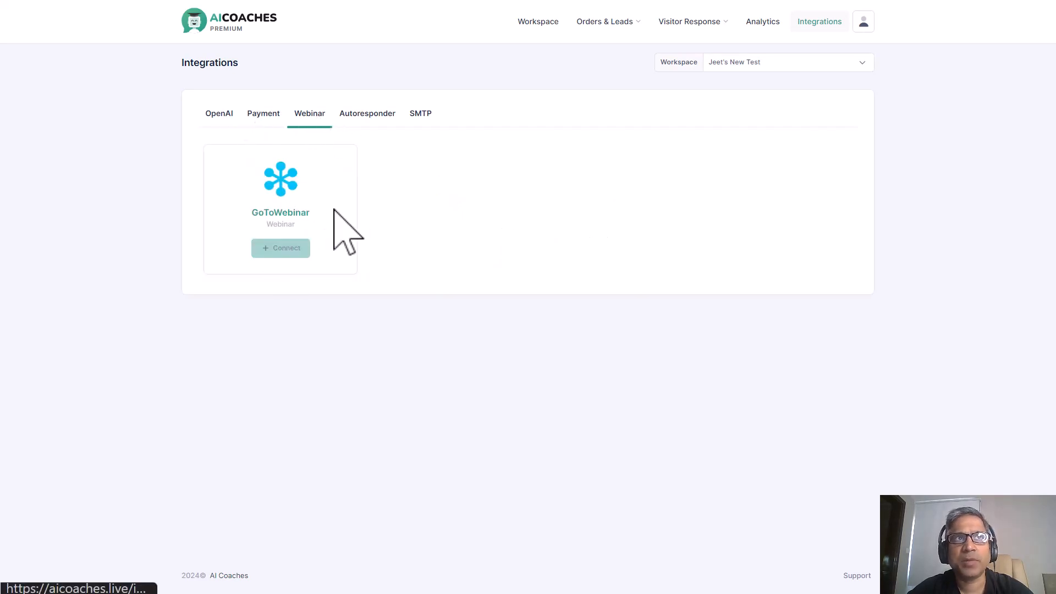
click(363, 116)
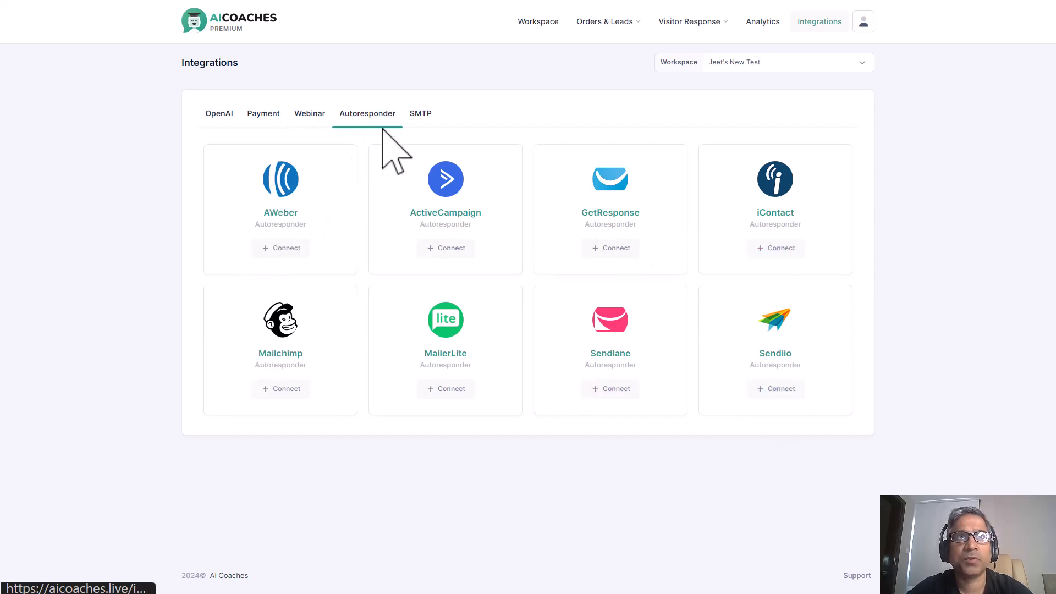
click(418, 116)
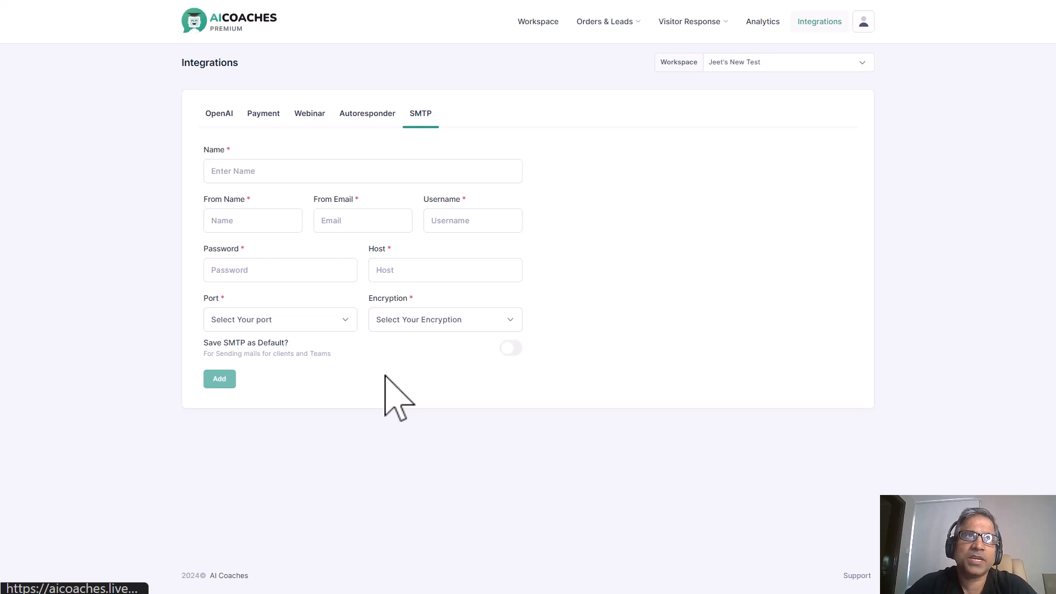
click(223, 112)
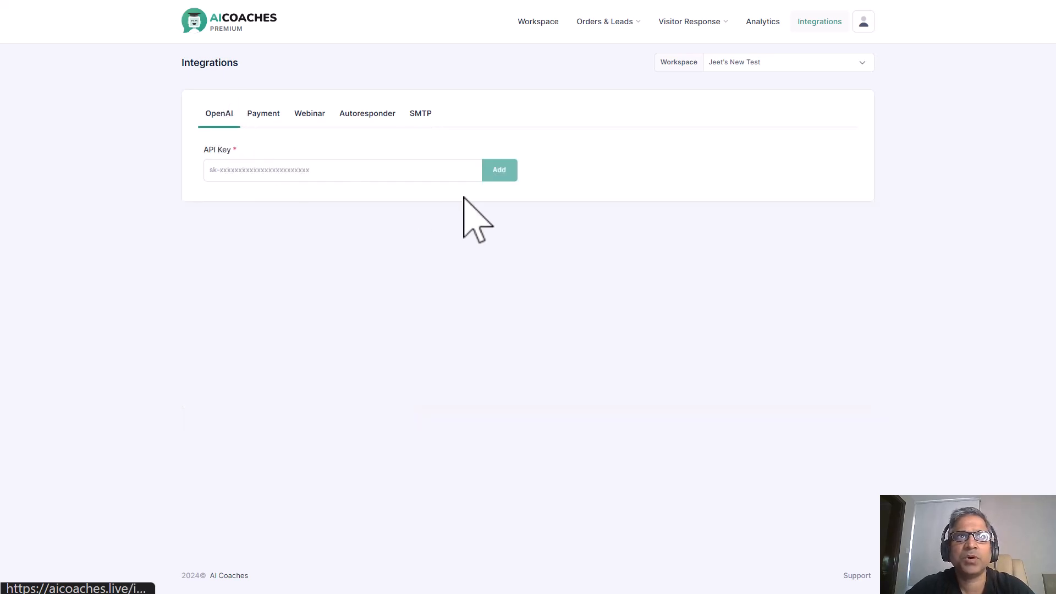
right_click(607, 210)
click(627, 217)
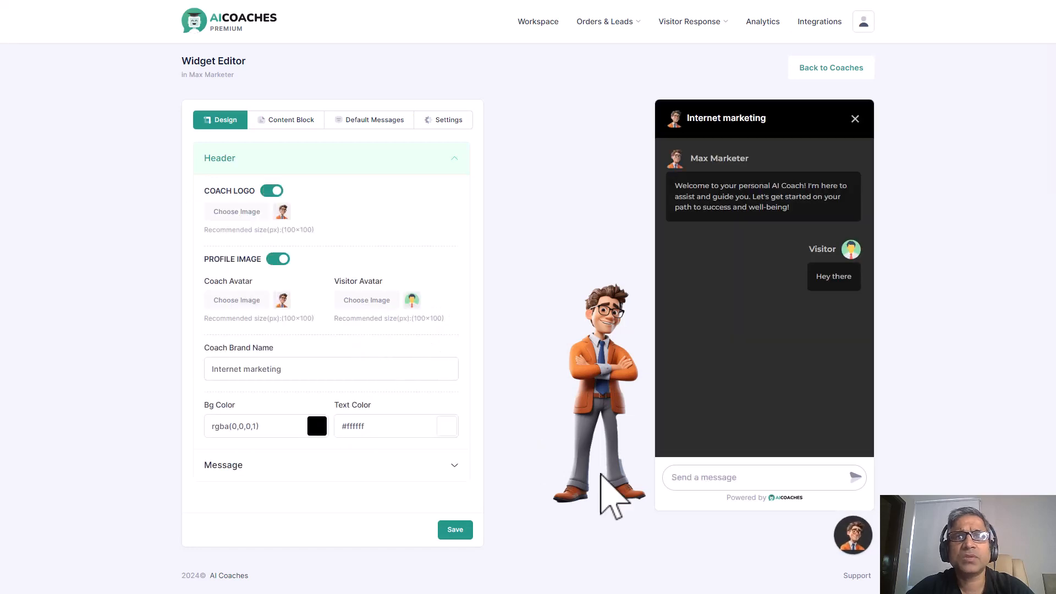
Step: Set the welcome message to "Hey! Welcome. What do you want to know?", the chat default text to "Talk to me", and an ask-by-e-mail default response
click(375, 121)
drag(363, 246, 184, 207)
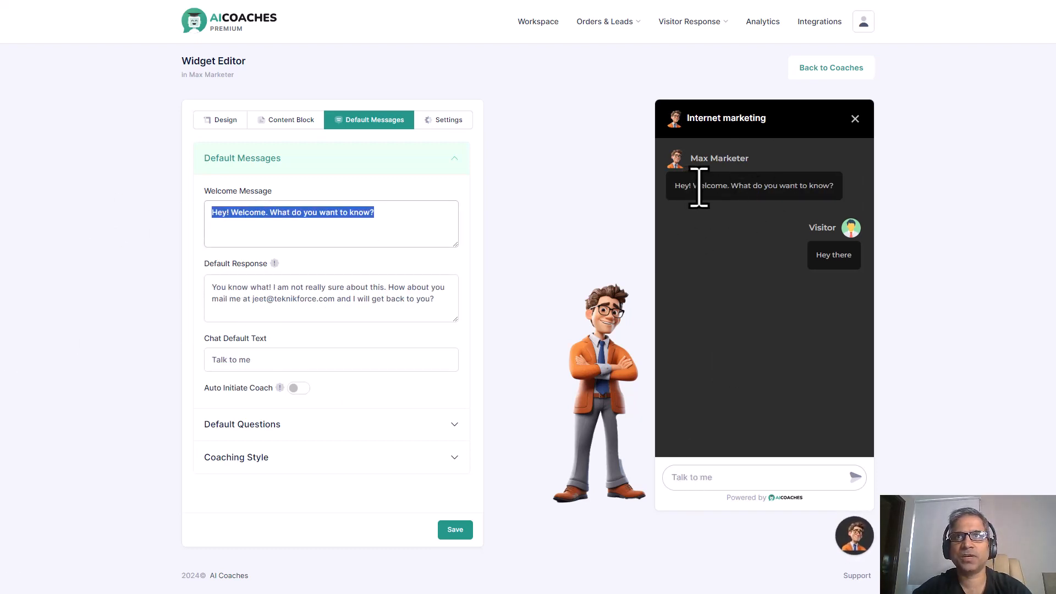
drag(700, 186, 788, 185)
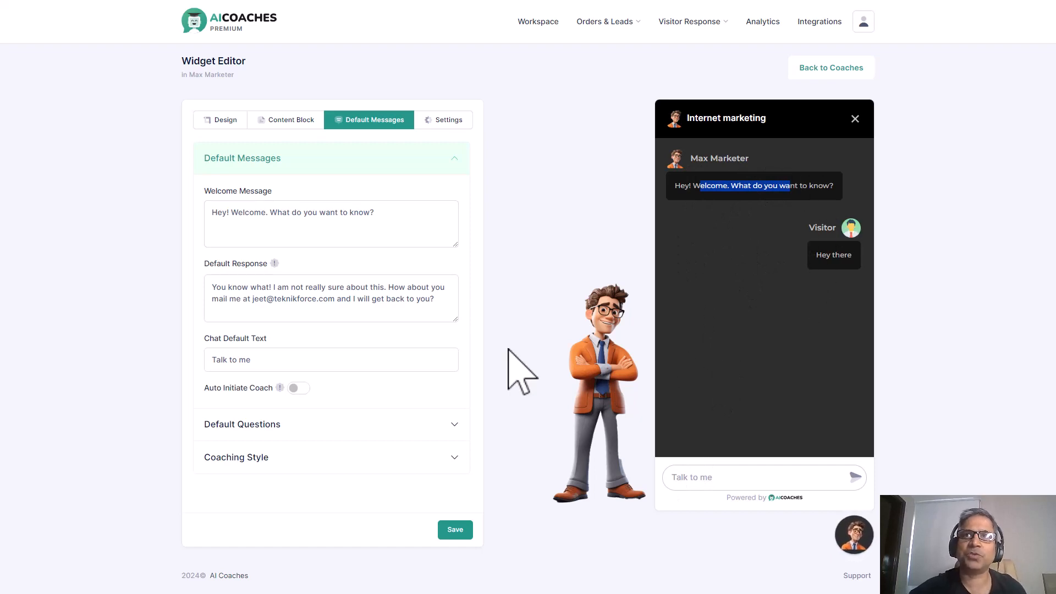
Step: Check the wording of the default response and enable automatic initiation of the coach after 3 seconds
drag(307, 298, 441, 324)
click(221, 287)
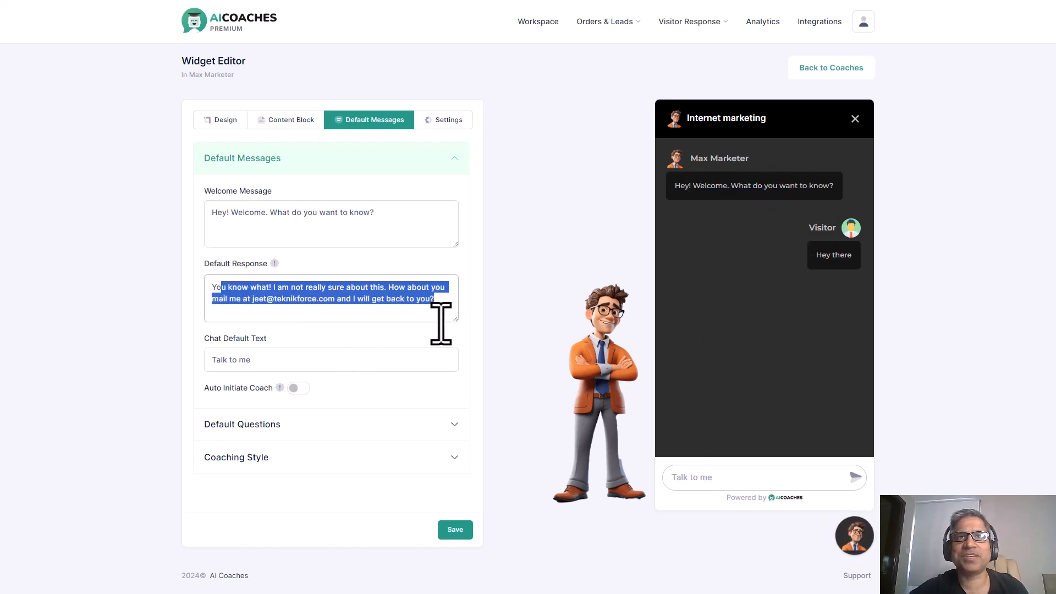
click(209, 298)
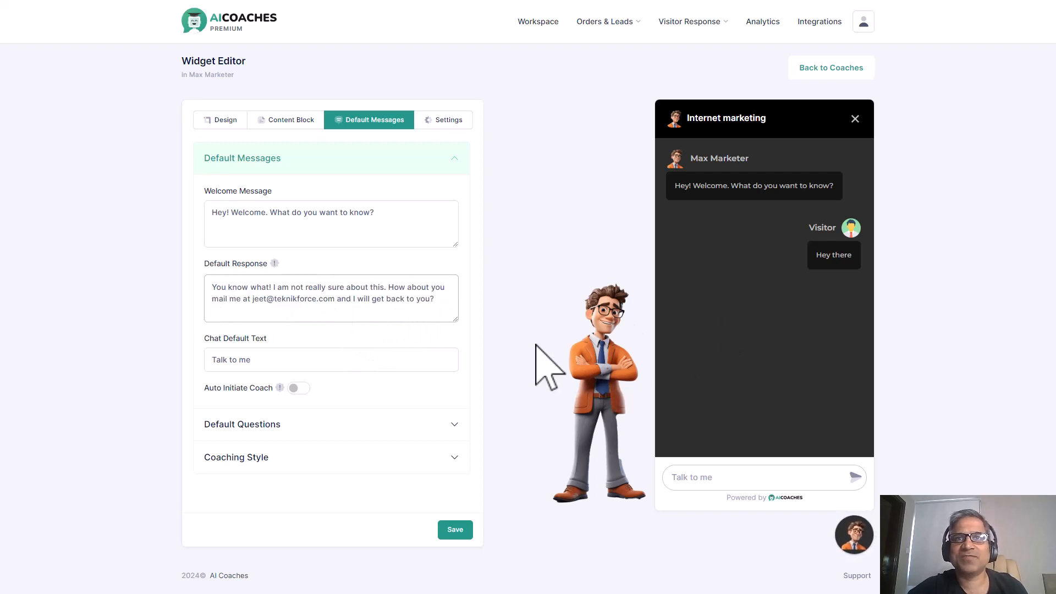
drag(241, 290, 312, 301)
click(292, 304)
click(312, 301)
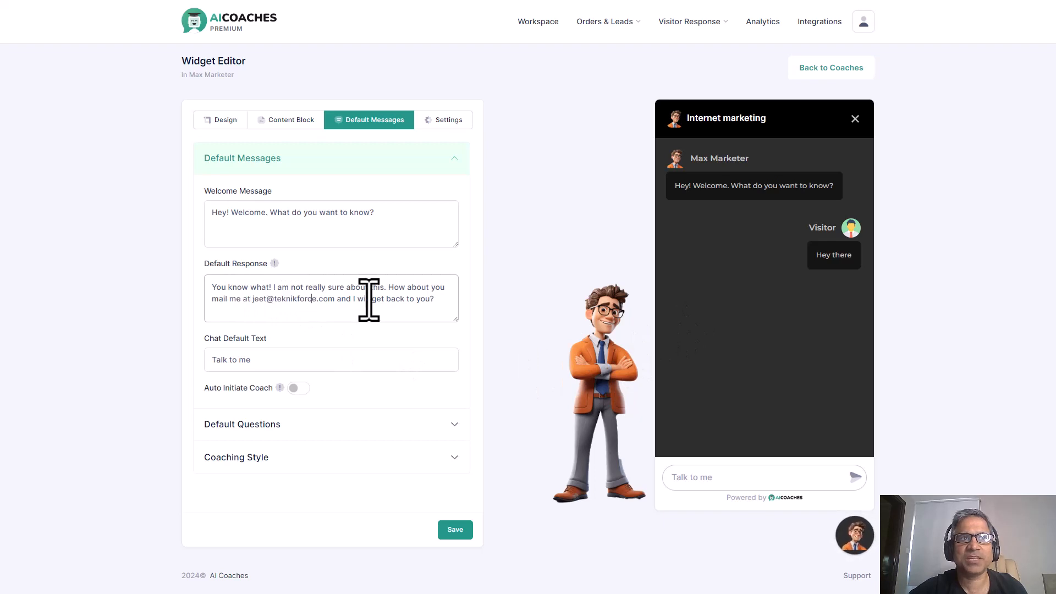
click(297, 388)
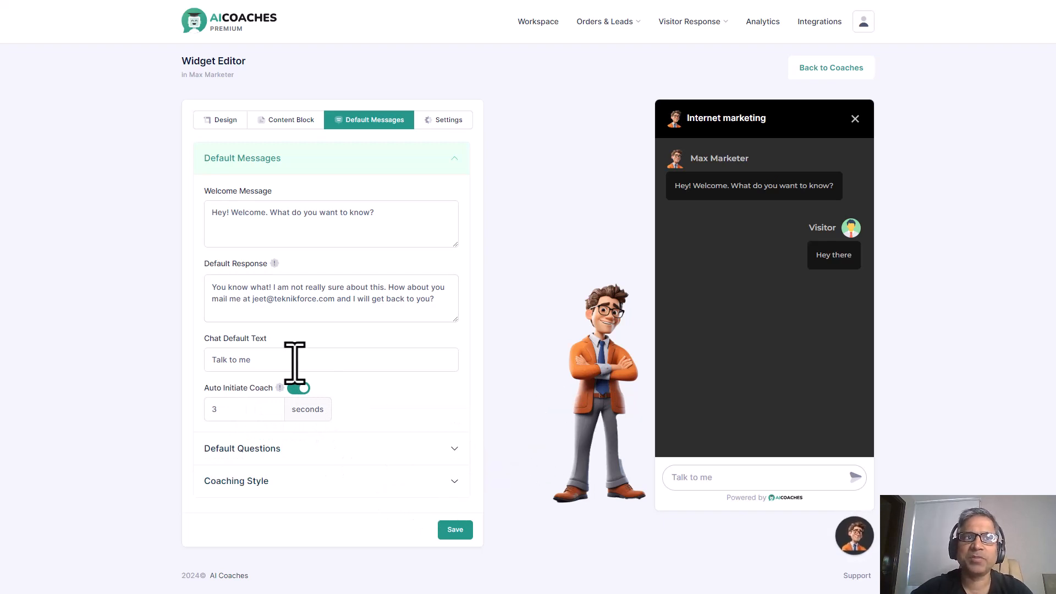
double_click(236, 412)
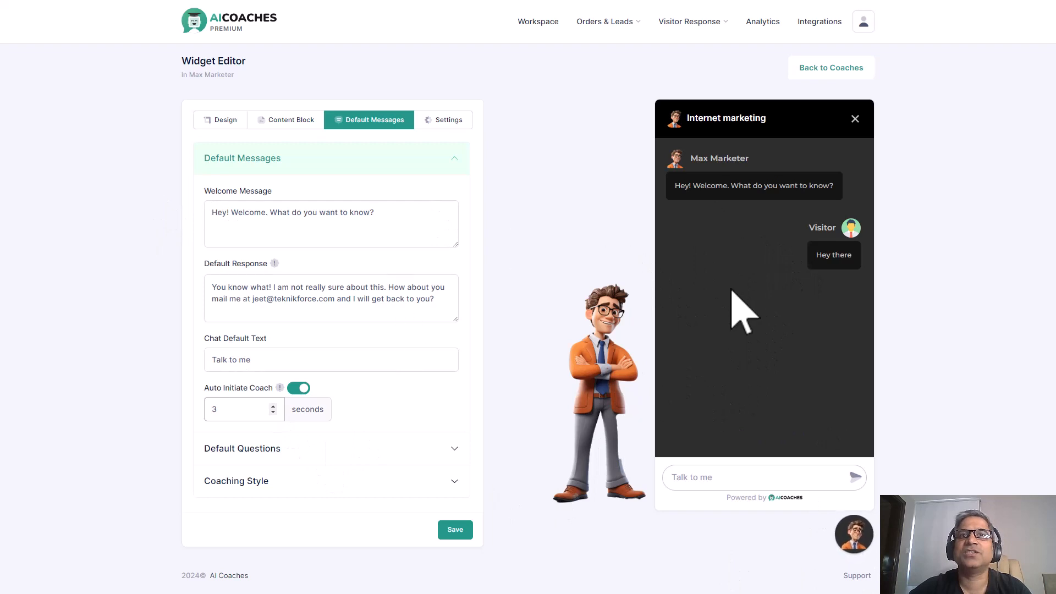
Step: Look at the form for adding a default visitor question and close it without adding one
click(393, 448)
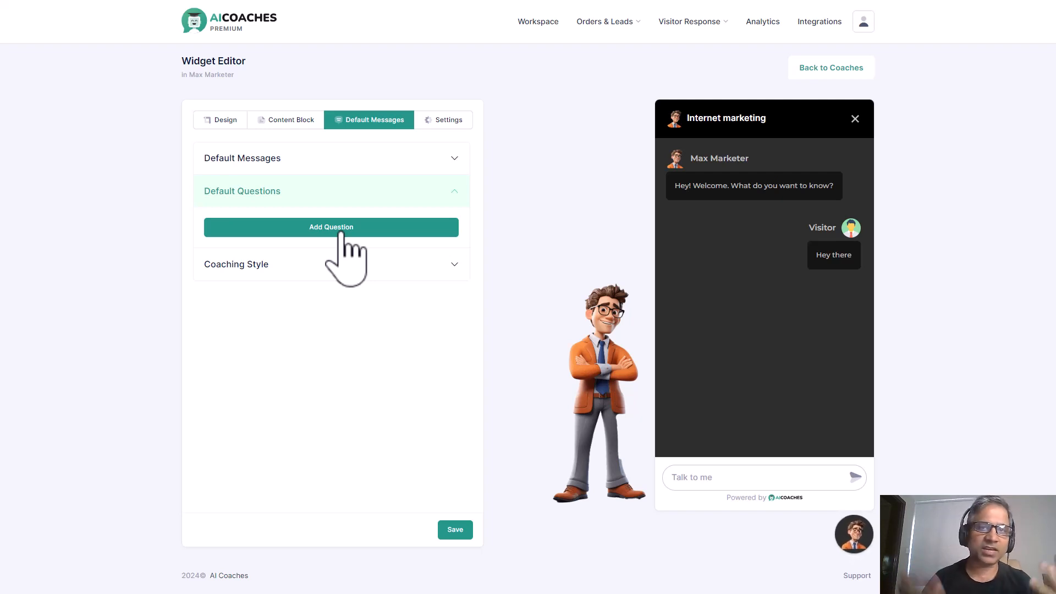
click(344, 233)
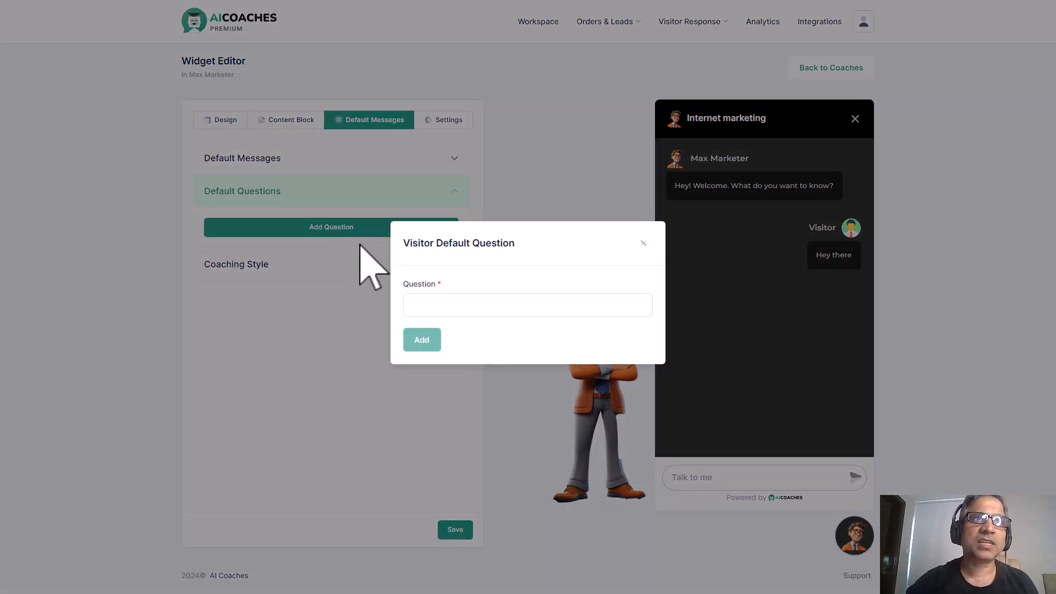
click(643, 248)
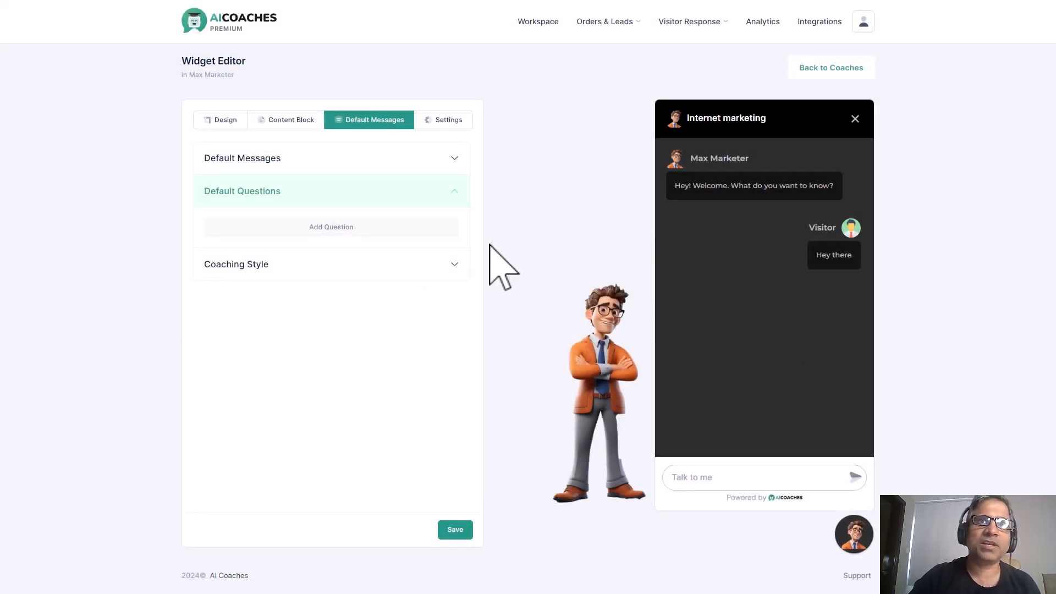
Step: Try the Advice, Direct and Long coaching style options, switching each back to Question, Gentle and Short
click(387, 261)
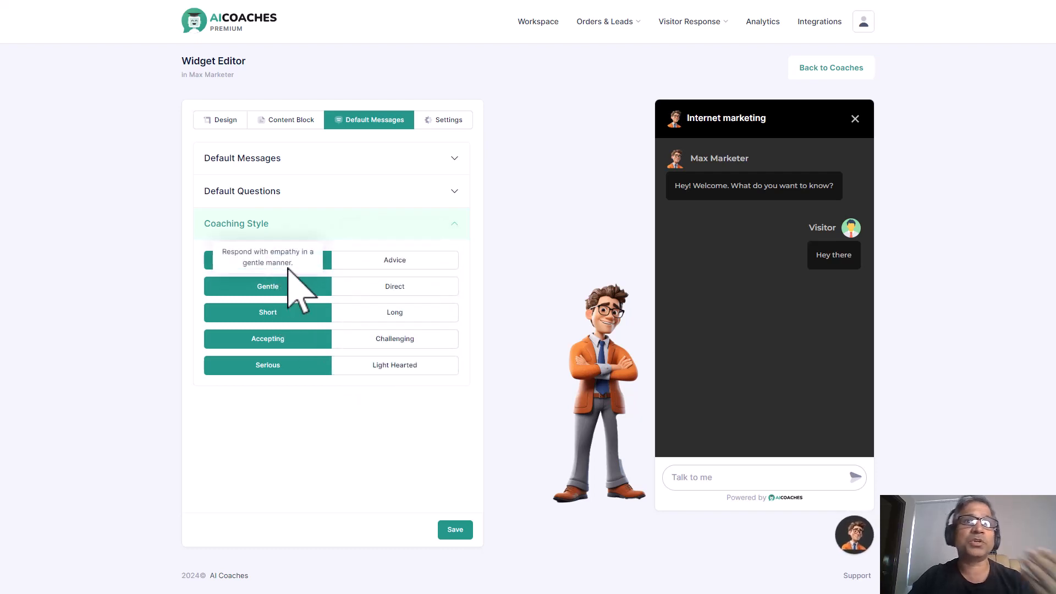
click(407, 263)
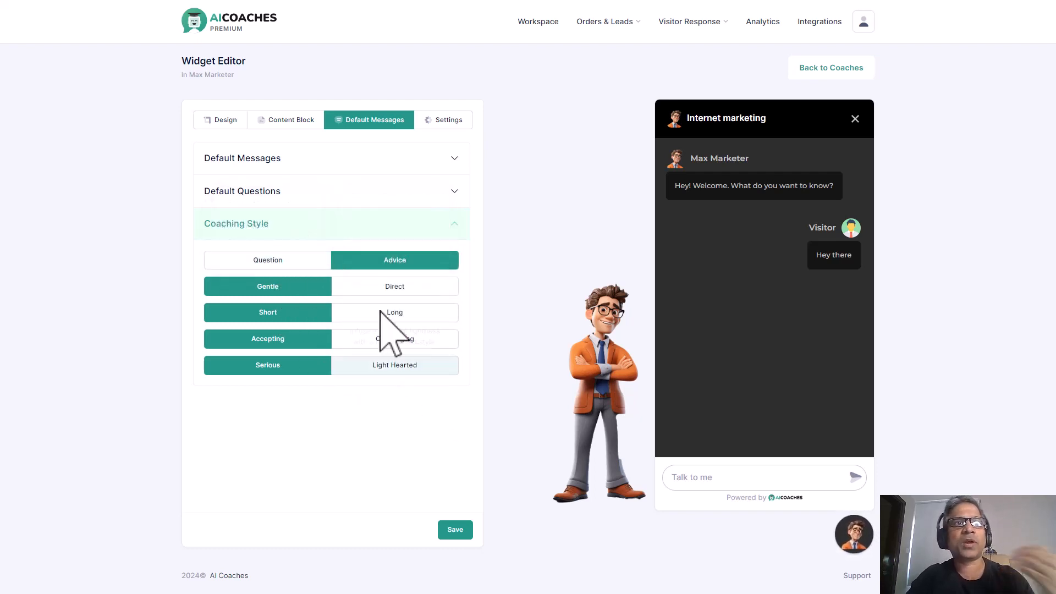
click(303, 261)
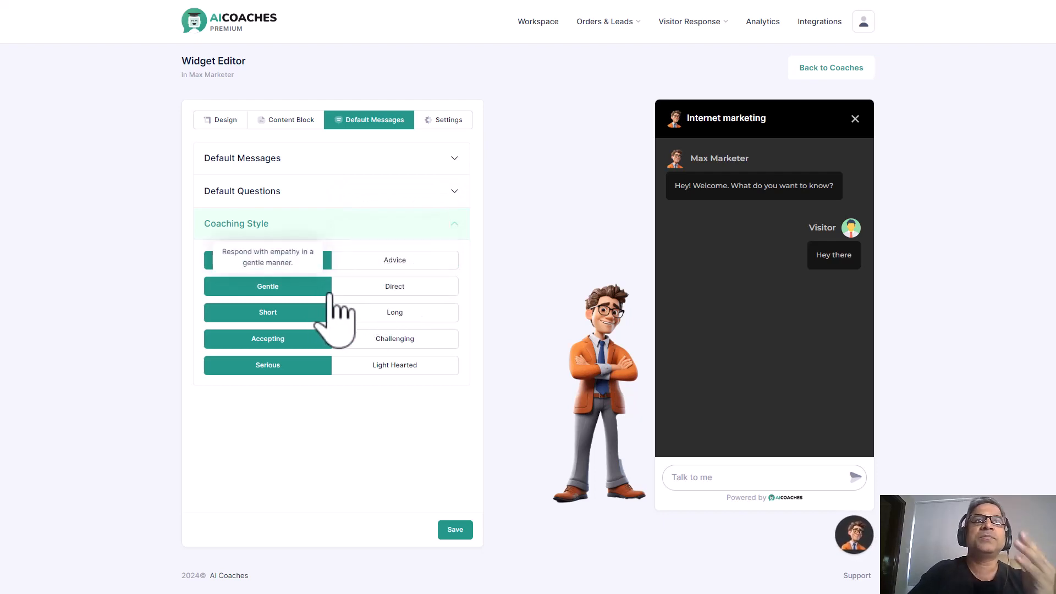
click(413, 287)
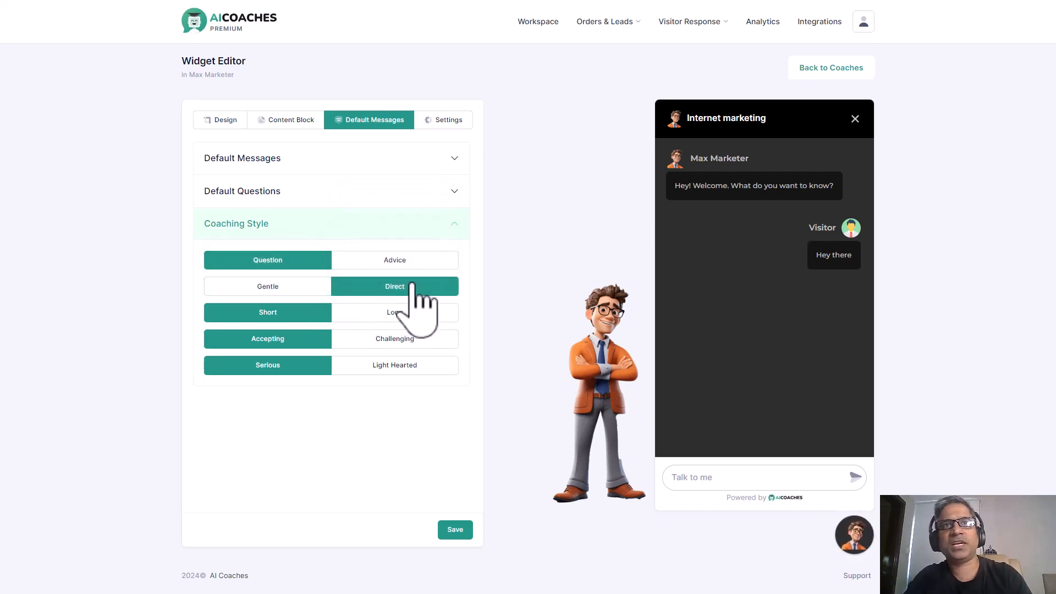
click(299, 290)
click(415, 313)
click(299, 316)
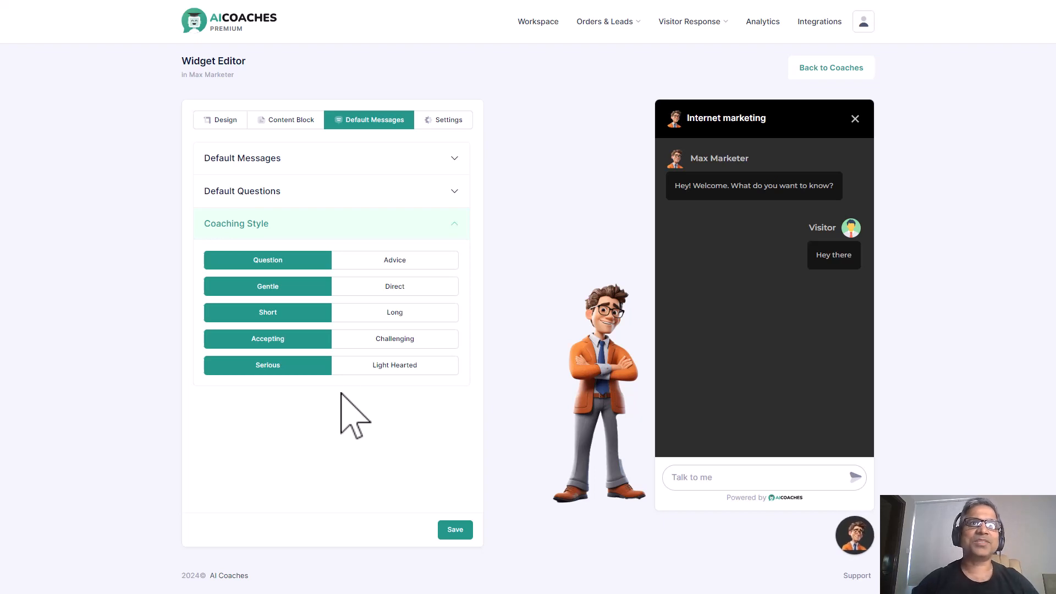
Step: Copy the widget's embed script and look over it together with the iFrame code for web pages
click(440, 121)
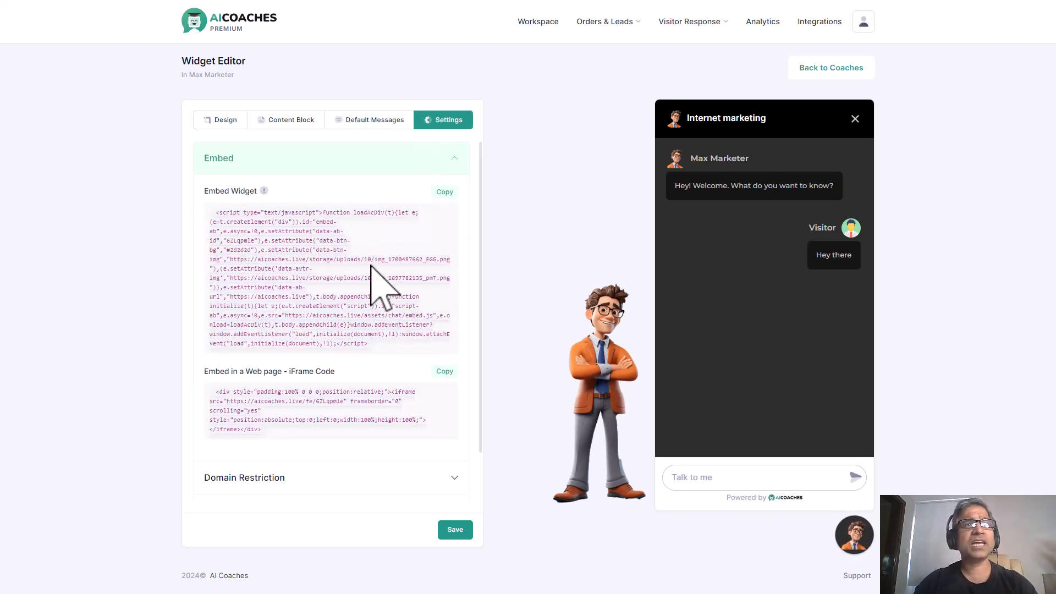
drag(214, 209, 402, 357)
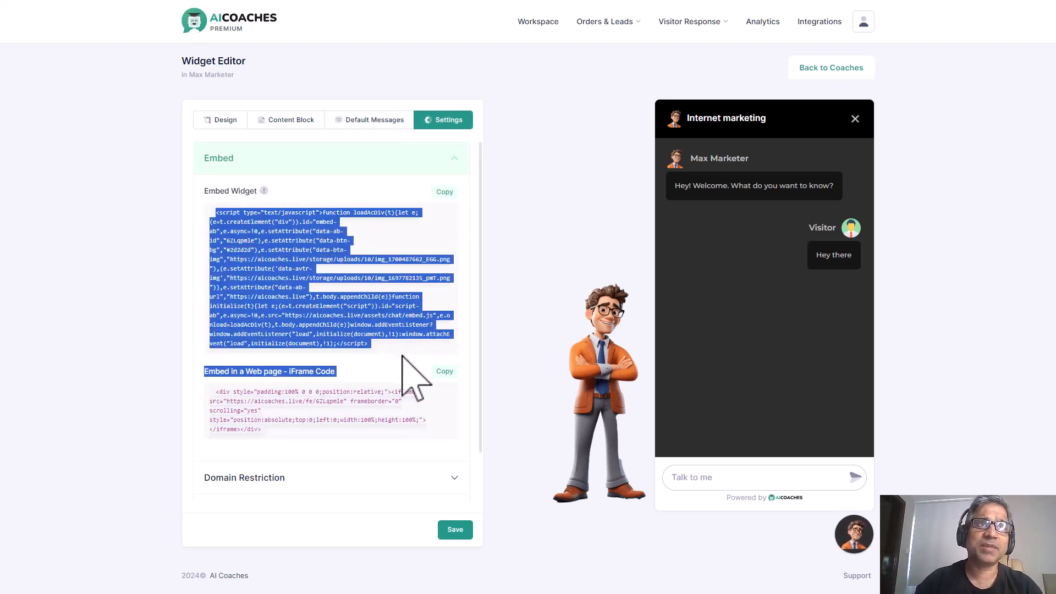
click(279, 236)
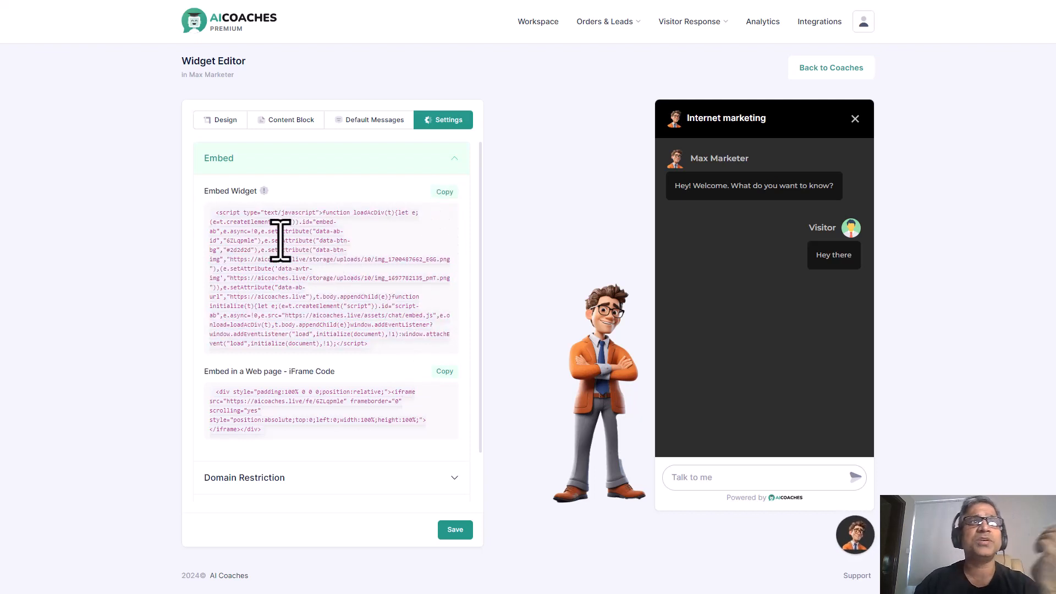
click(446, 192)
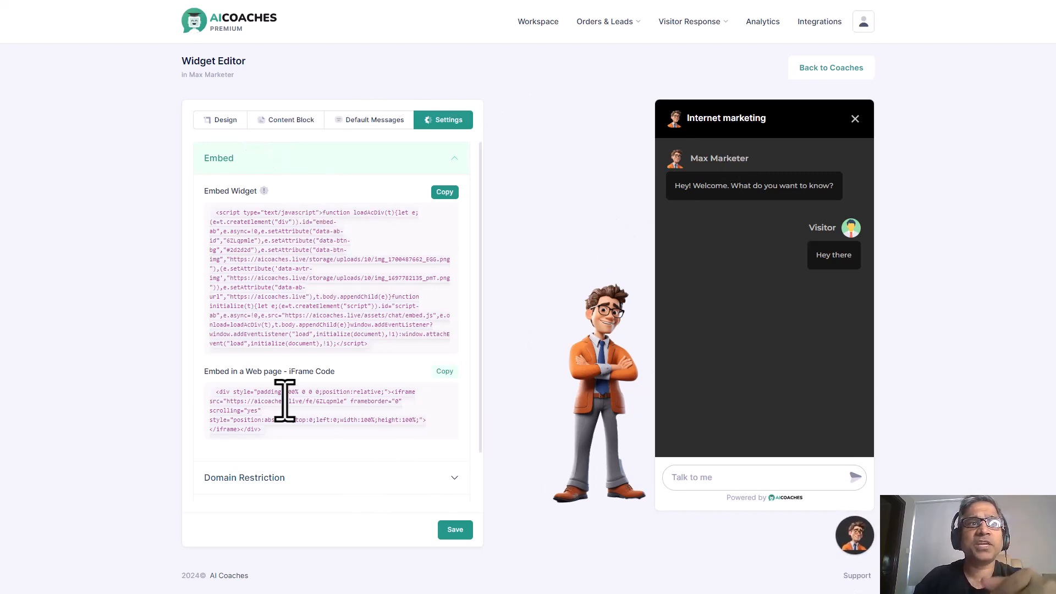
drag(228, 395, 380, 320)
click(307, 448)
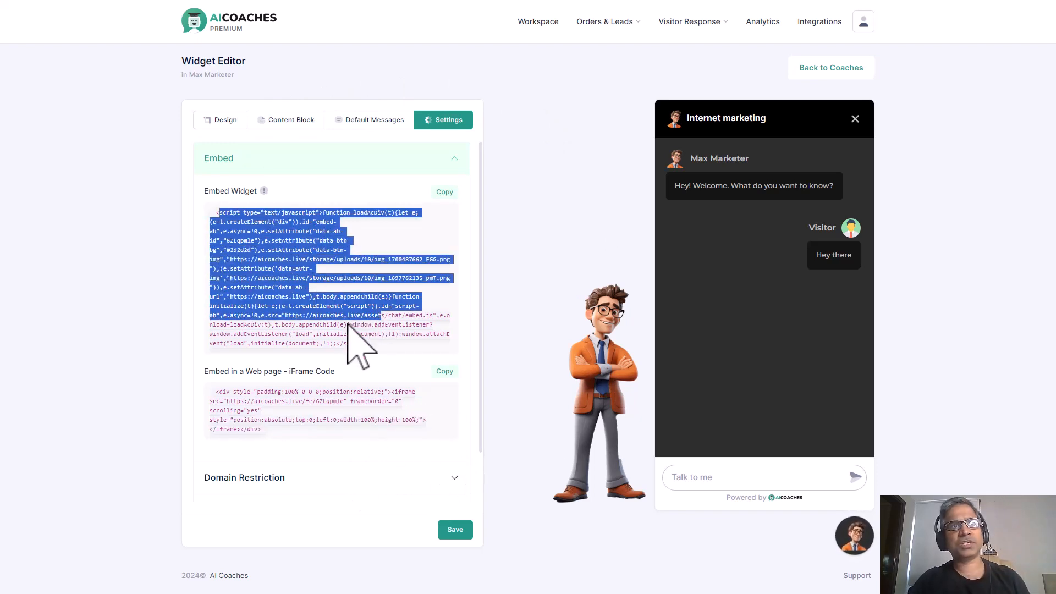
click(374, 346)
drag(374, 347, 198, 207)
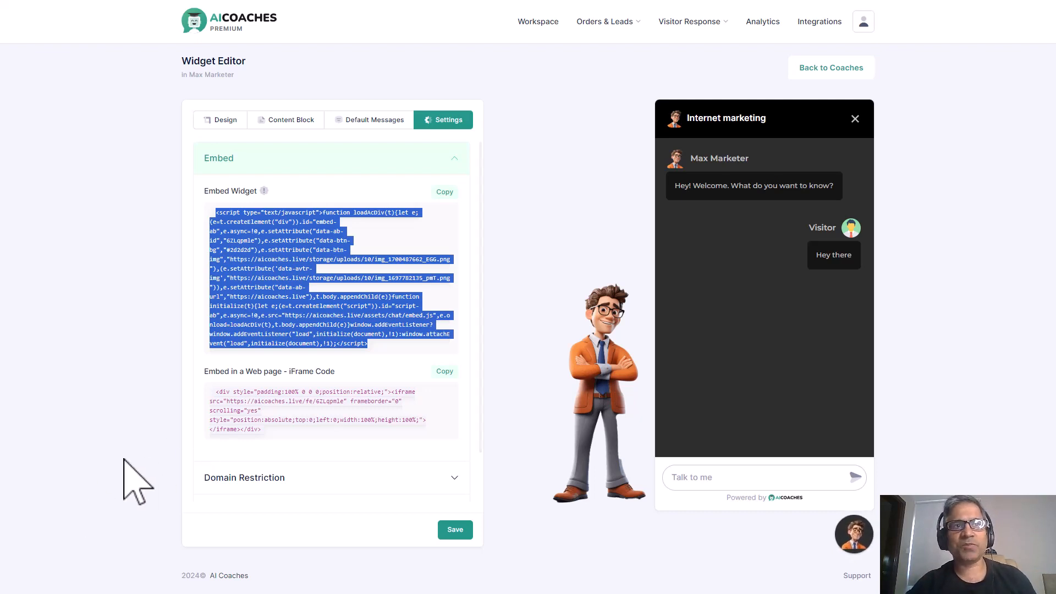
click(302, 220)
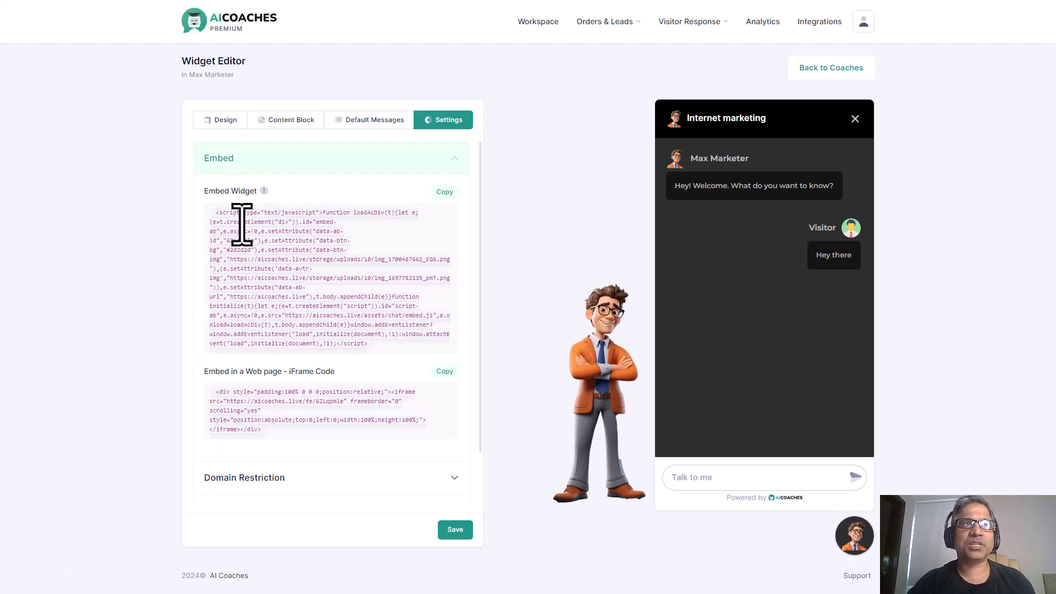
drag(262, 222, 306, 231)
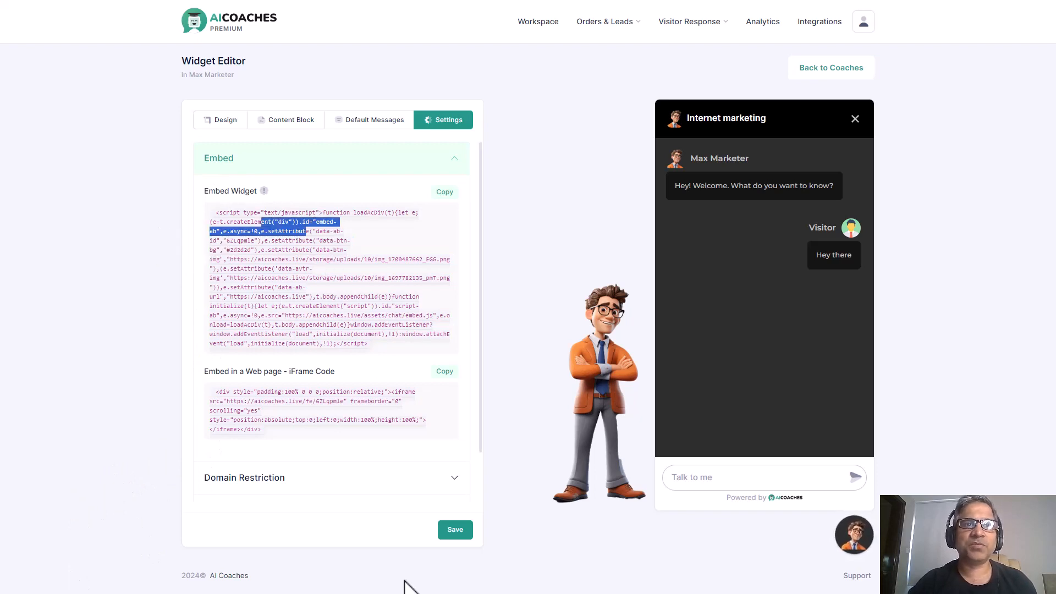
Step: Save the widget settings and return to the list of coaches
click(454, 530)
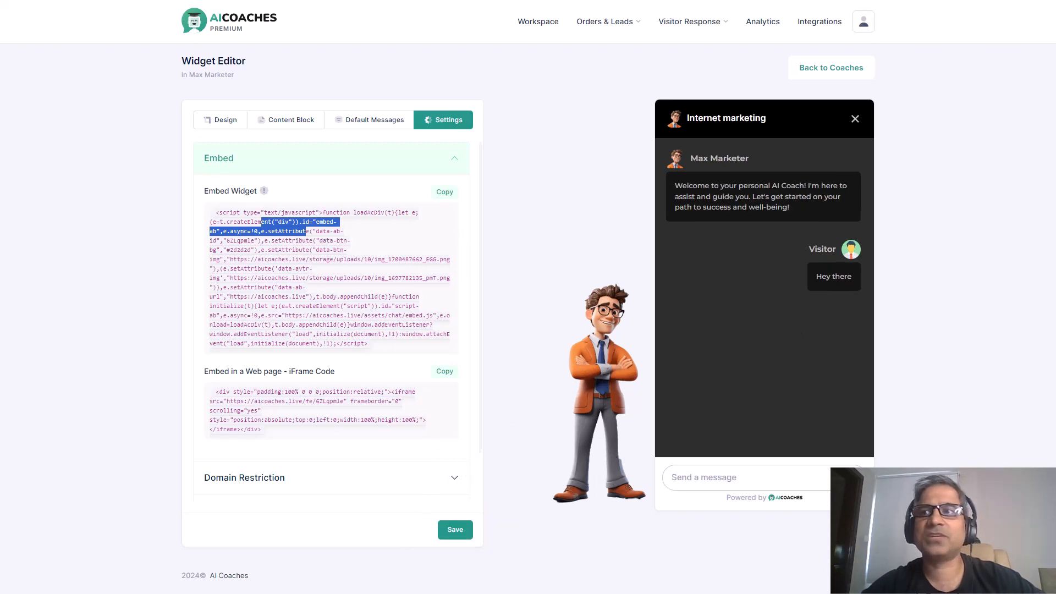
click(834, 68)
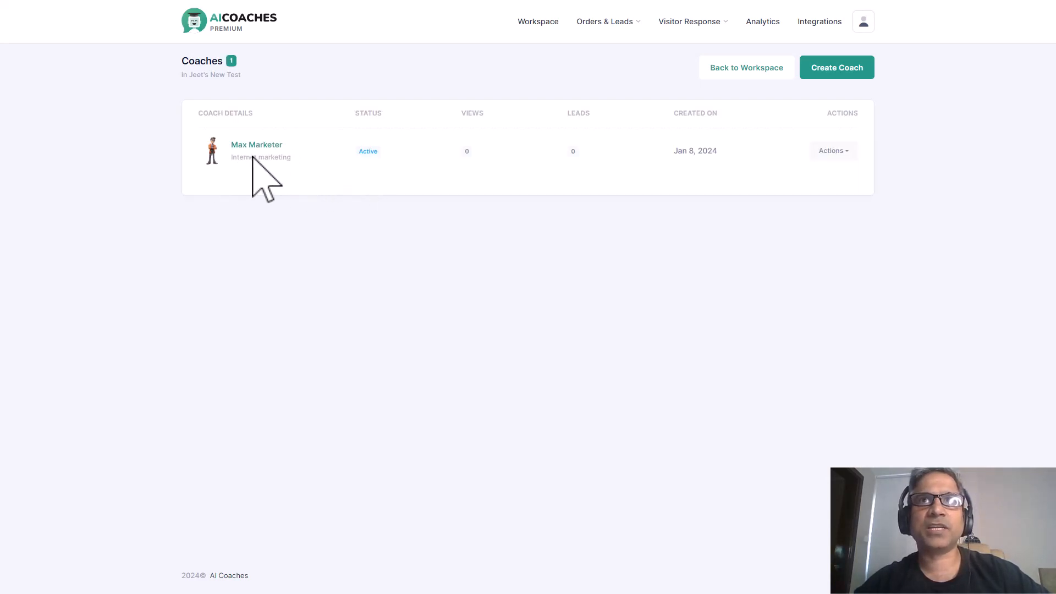
Step: Look through the webinar and autoresponder choices in the internet marketing coach's integrations and close them without saving
click(825, 156)
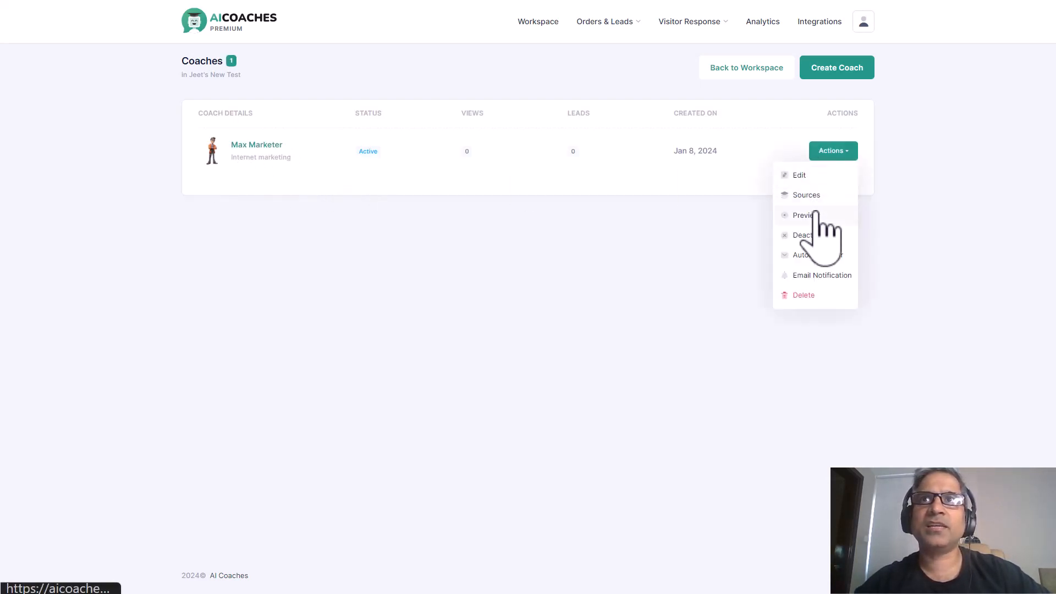
click(826, 258)
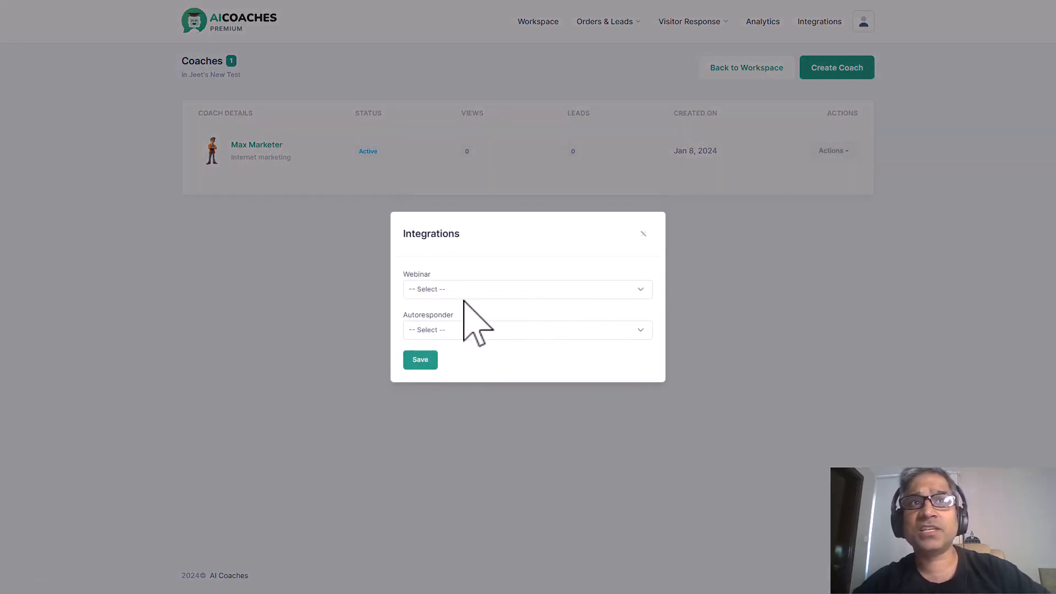
click(464, 293)
click(463, 312)
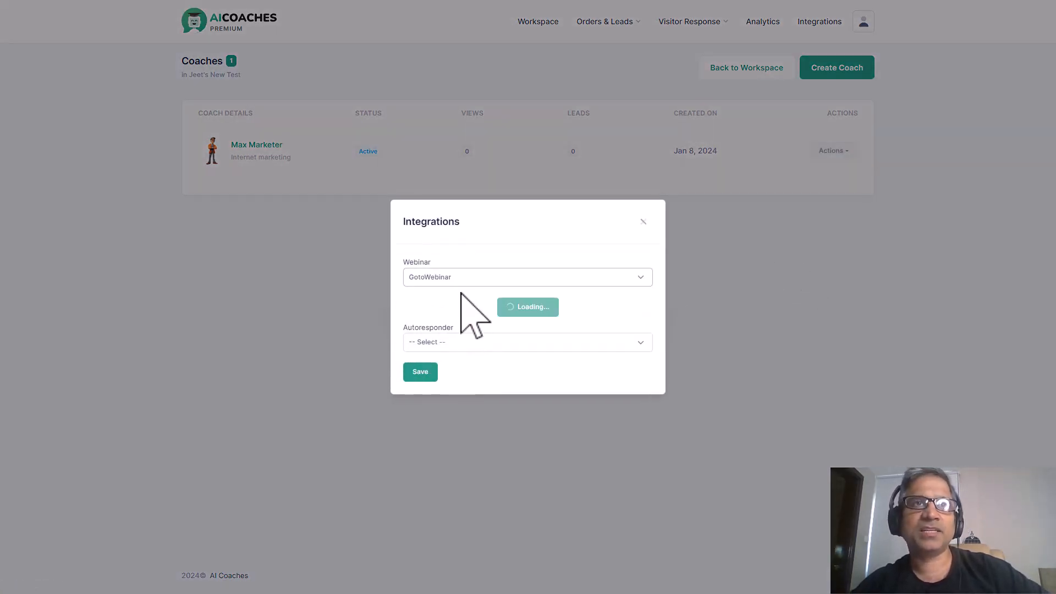
click(463, 281)
click(461, 290)
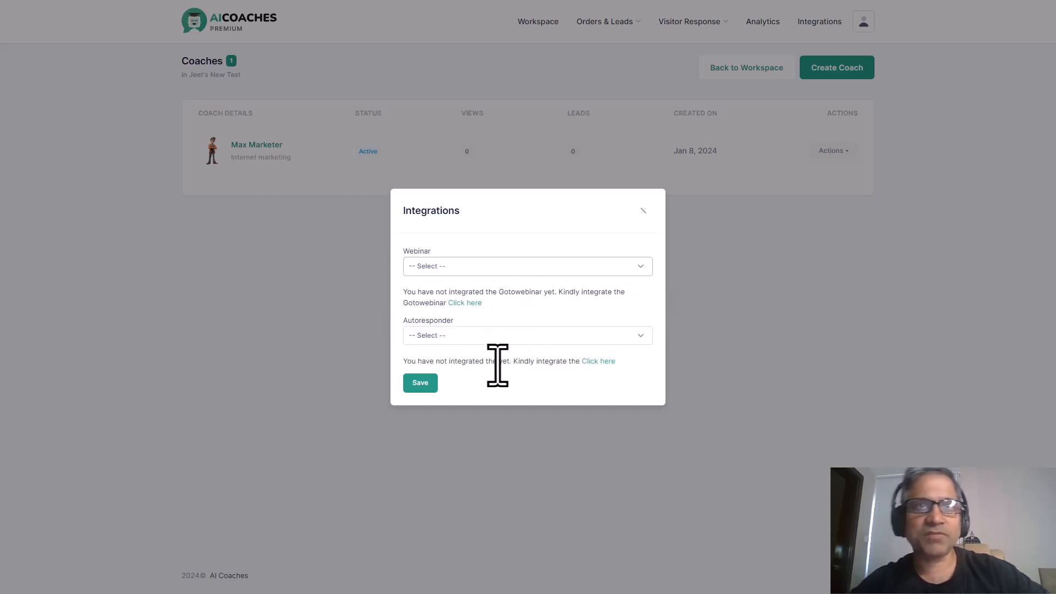
click(503, 335)
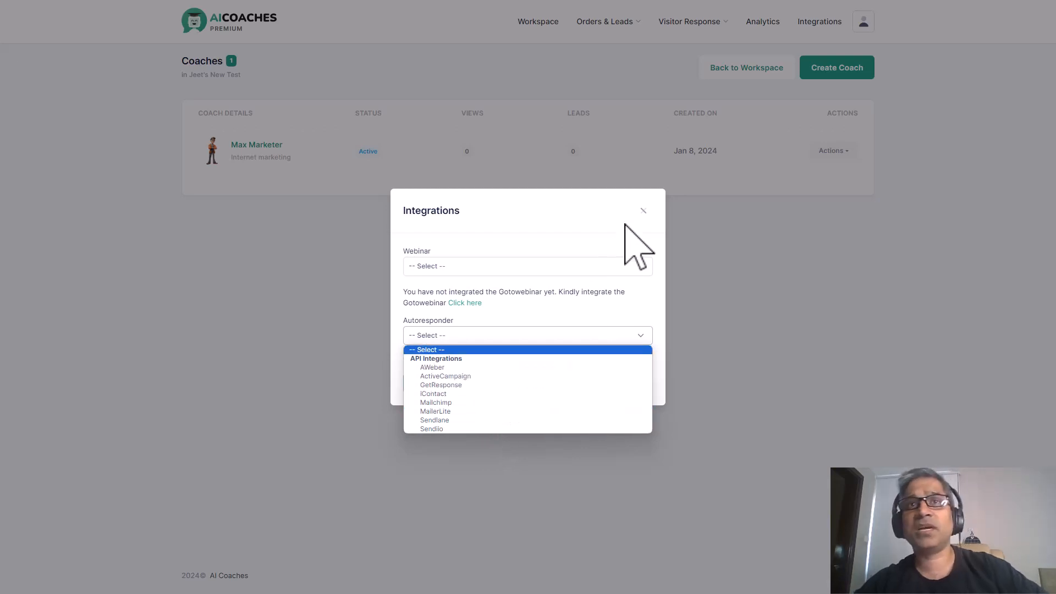
click(647, 211)
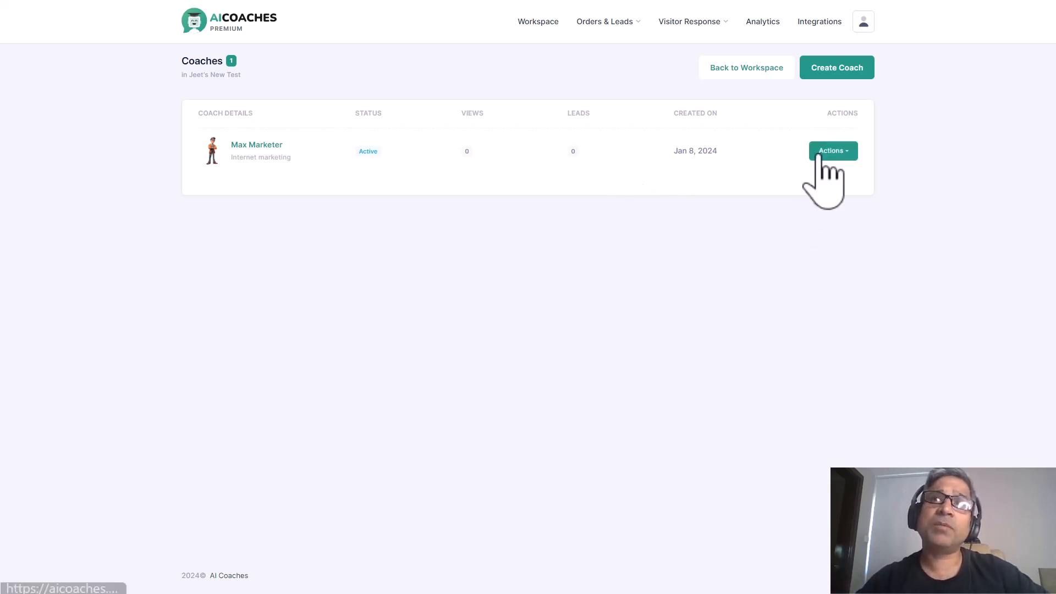
Step: Start a new custom coach with the coach's full name, the expertise "Internet Marketing" and the folded-arms library photo as full avatar image
click(830, 73)
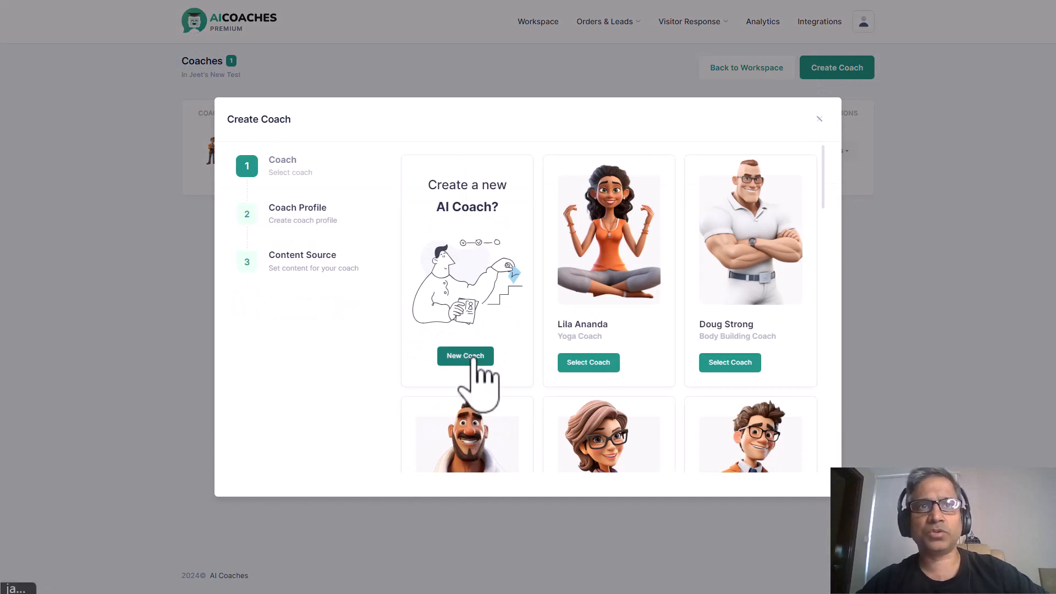
click(469, 357)
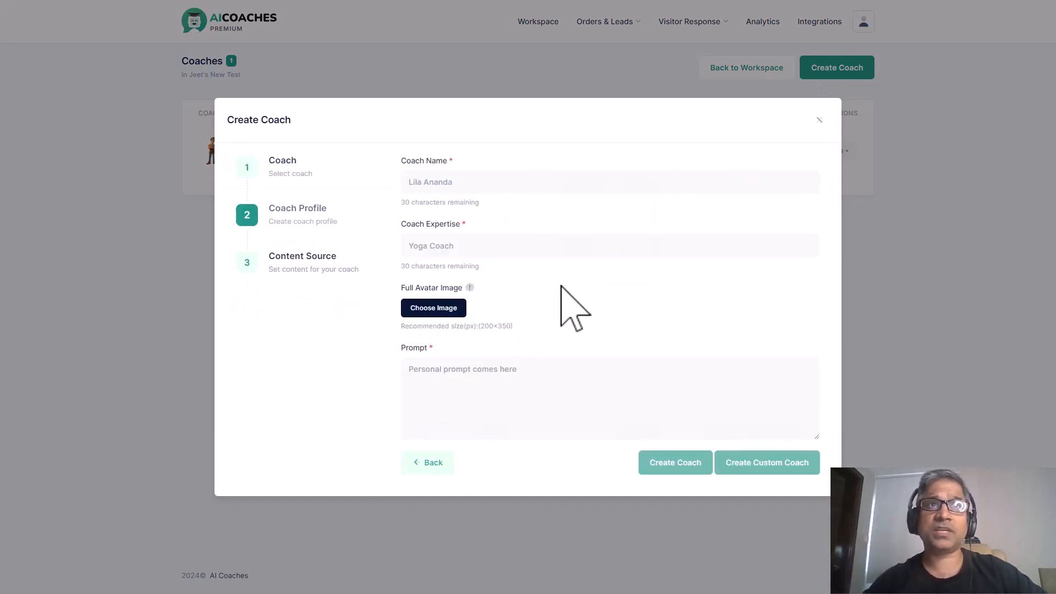
click(618, 187)
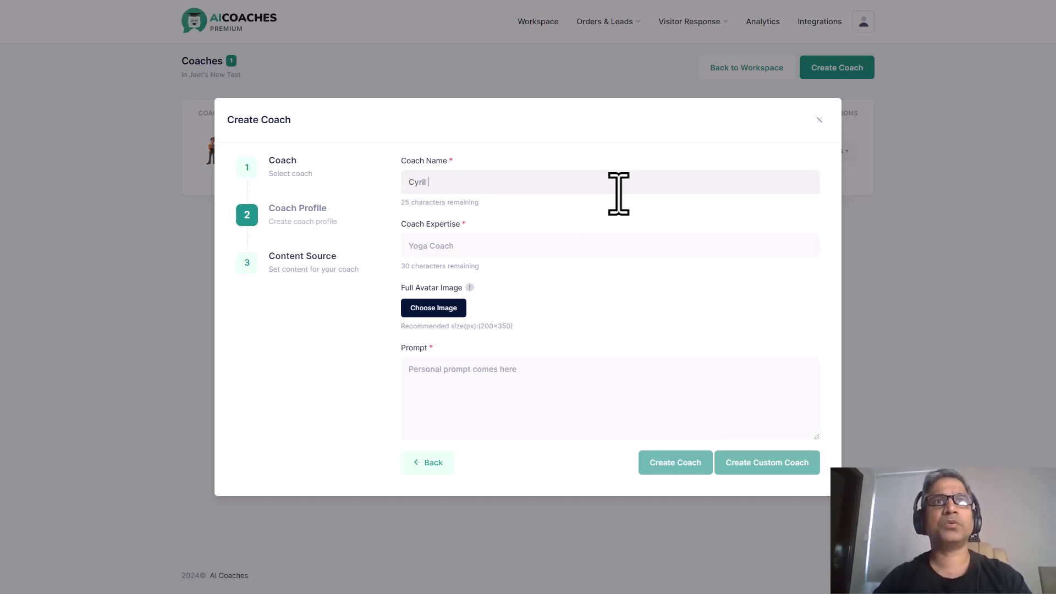
click(455, 247)
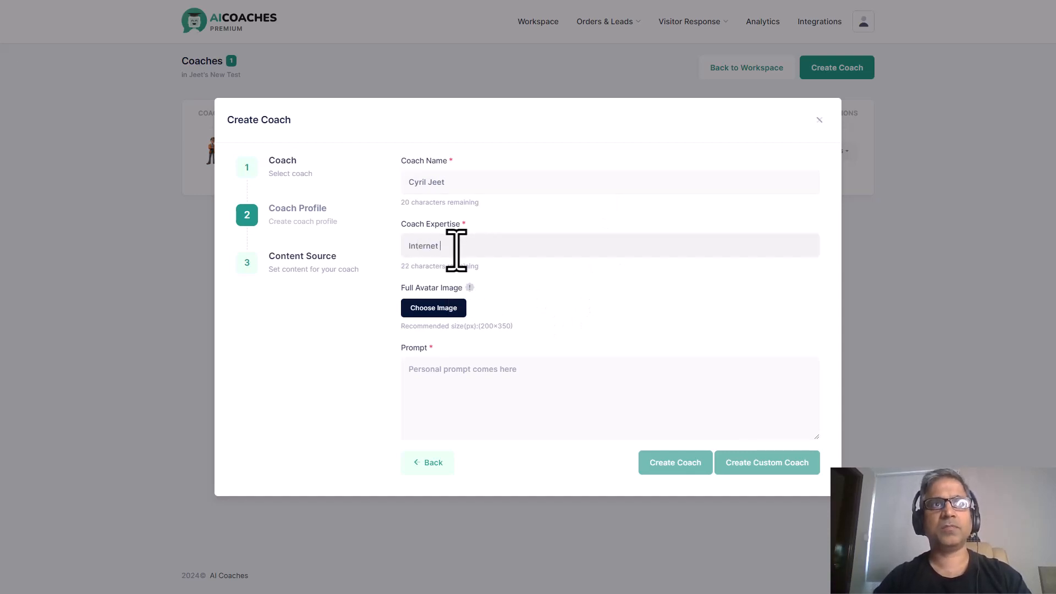
click(451, 306)
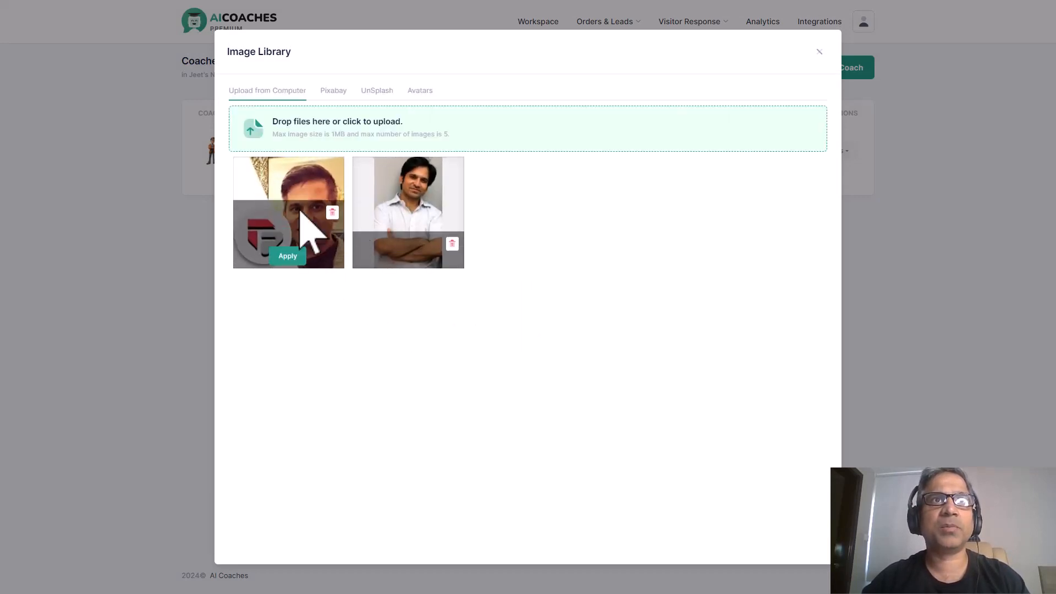
click(407, 219)
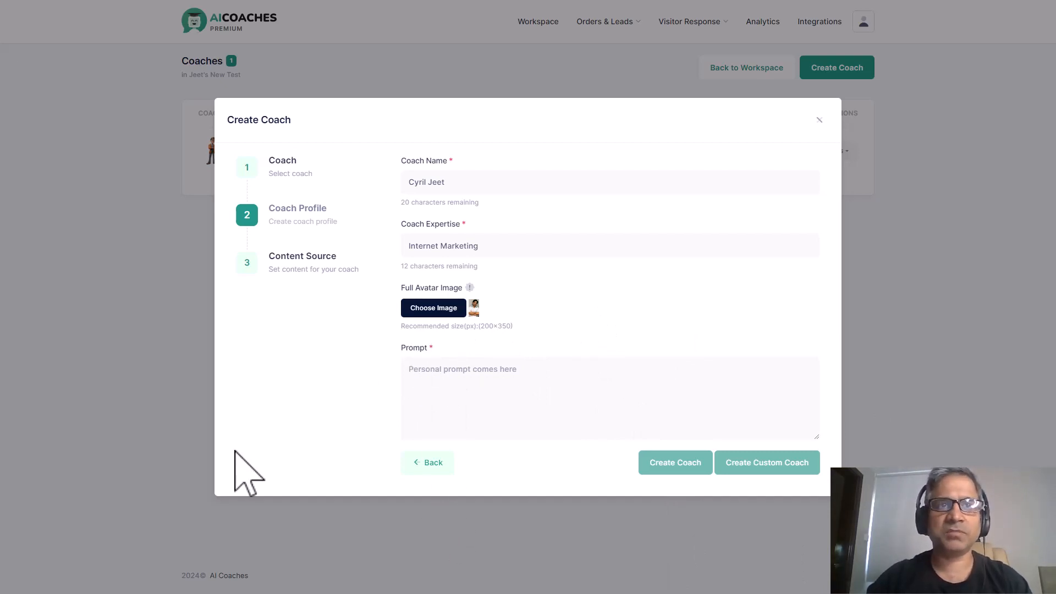
Step: Paste the coach's background and personality description as the prompt and create the coach
key(ctrl+v)
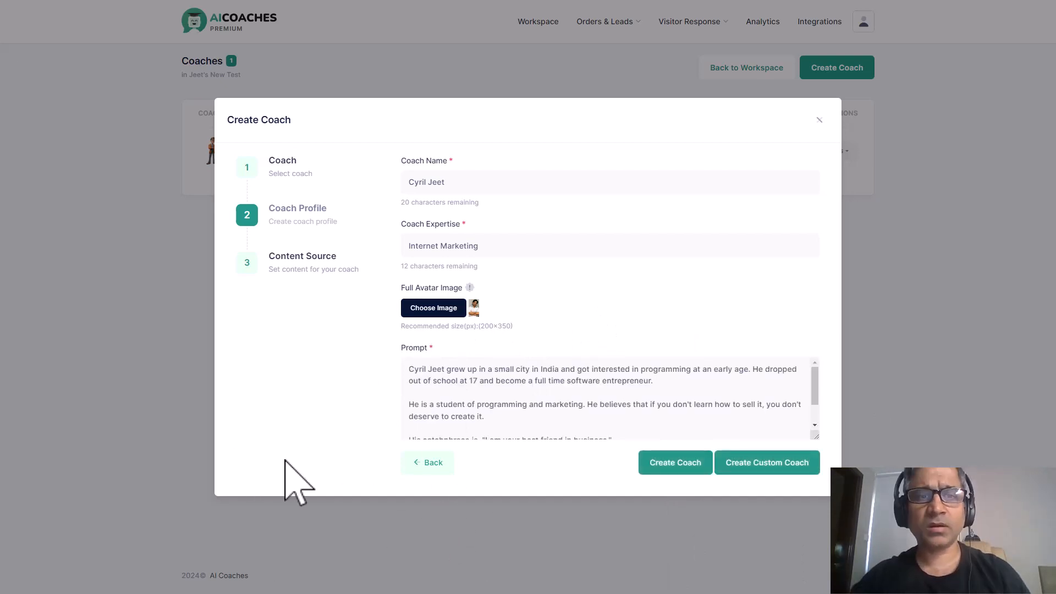
scroll(601, 406, down, 1)
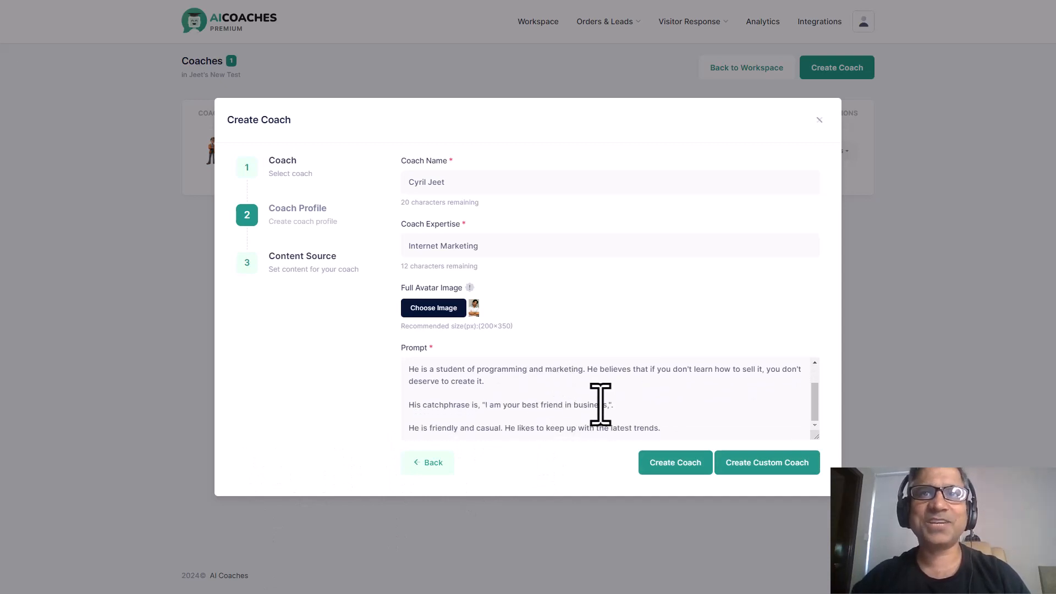
scroll(537, 401, up, 1)
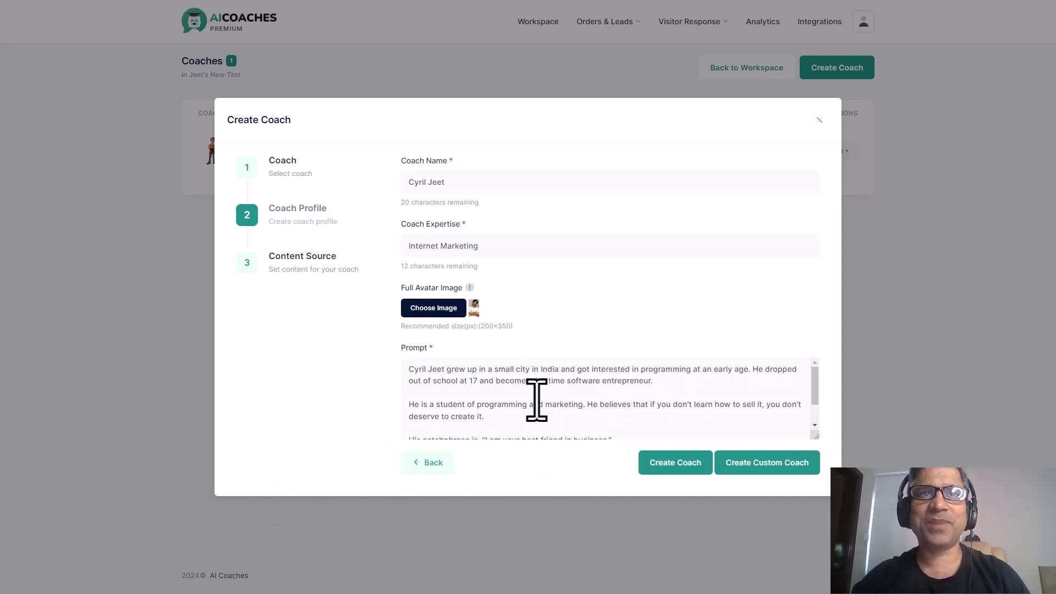
click(677, 464)
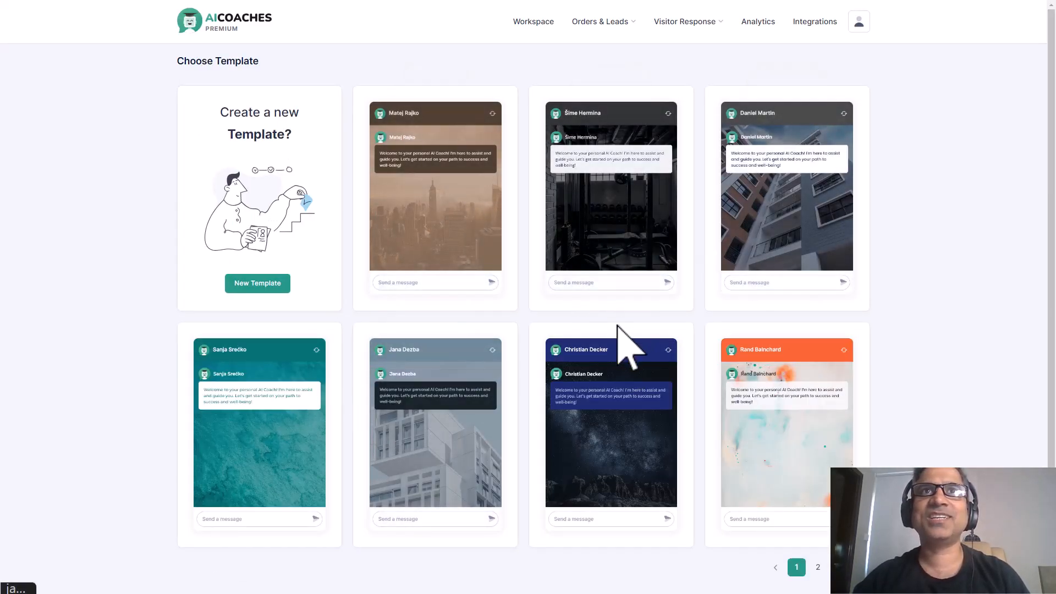
Step: Choose the dark gym template for the widget and set the coach logo to the close-up portrait from the image library
click(586, 213)
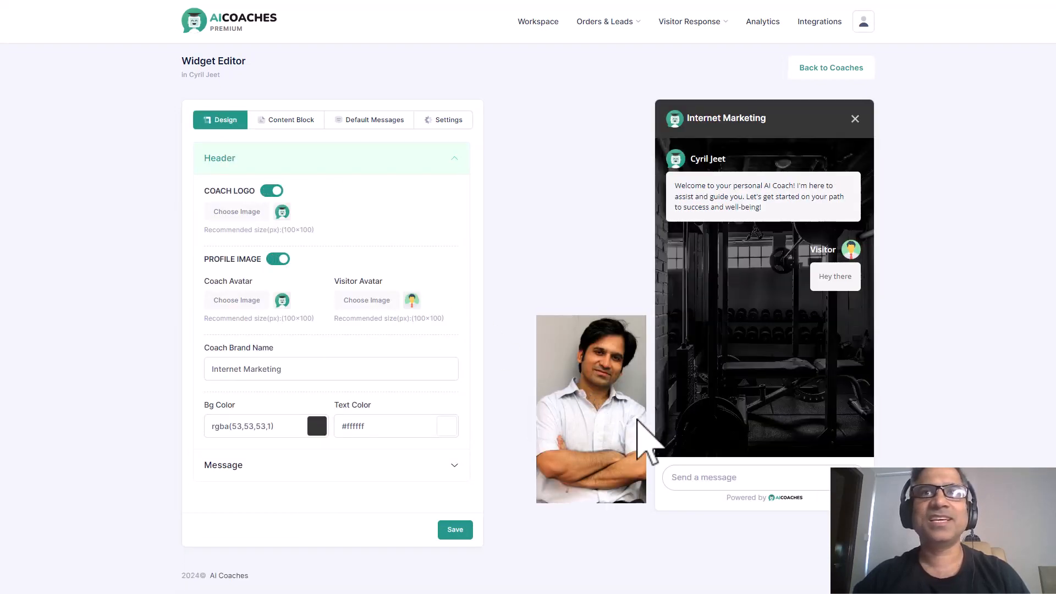
click(245, 212)
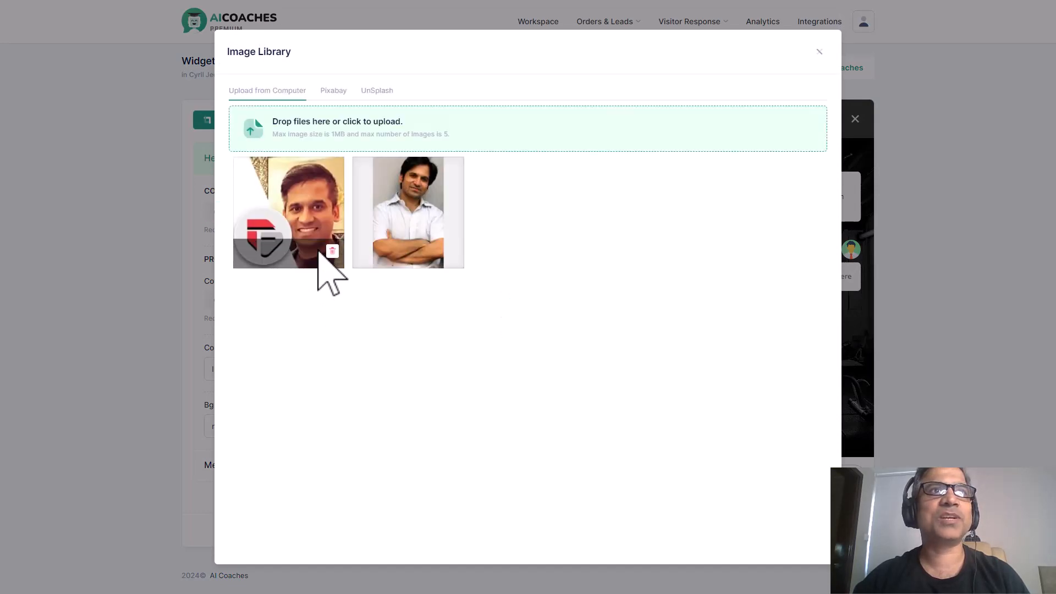
click(286, 213)
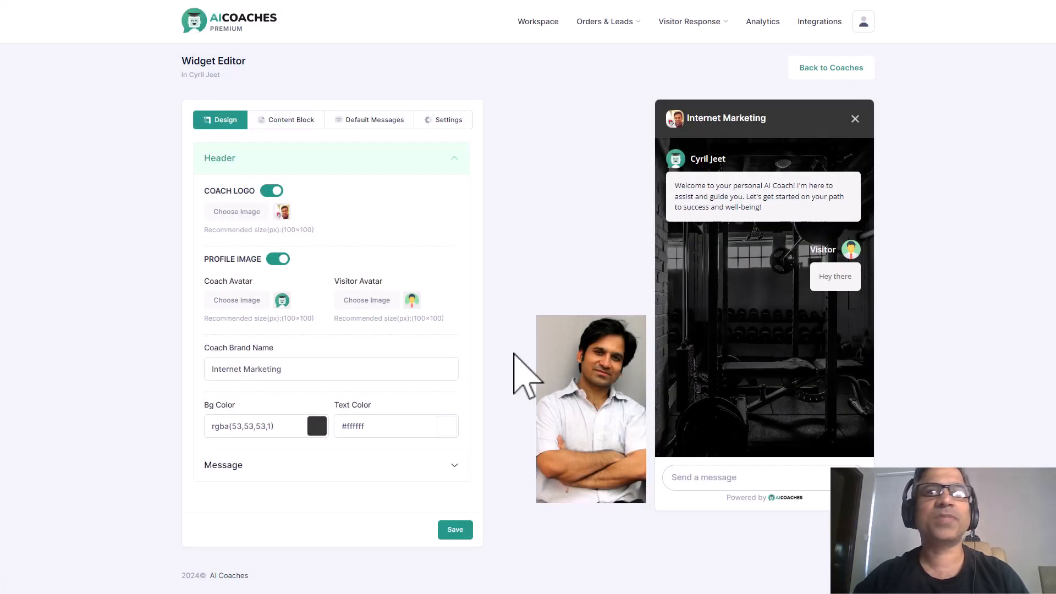
Step: Set the coach avatar to the close-up portrait and the brand name to the coach's last name plus "'s Marketing Help", and save the widget
click(250, 300)
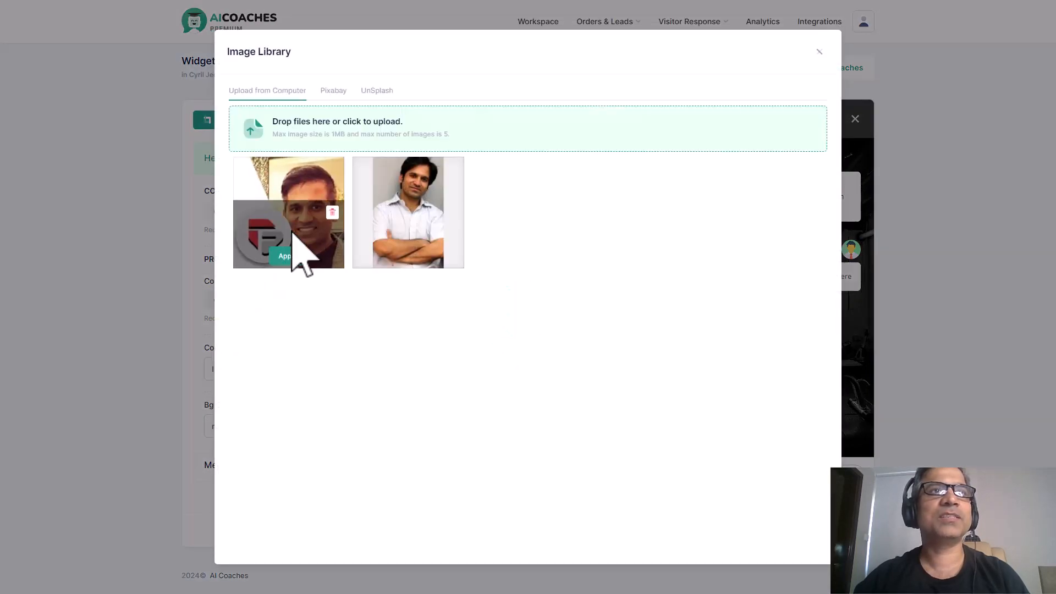
click(287, 214)
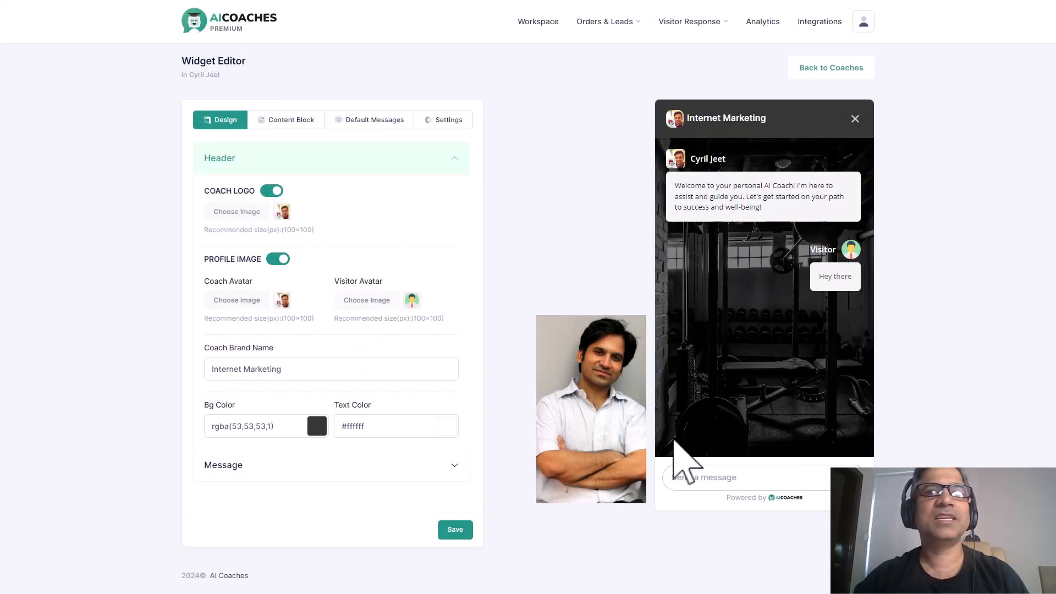
drag(307, 377, 101, 354)
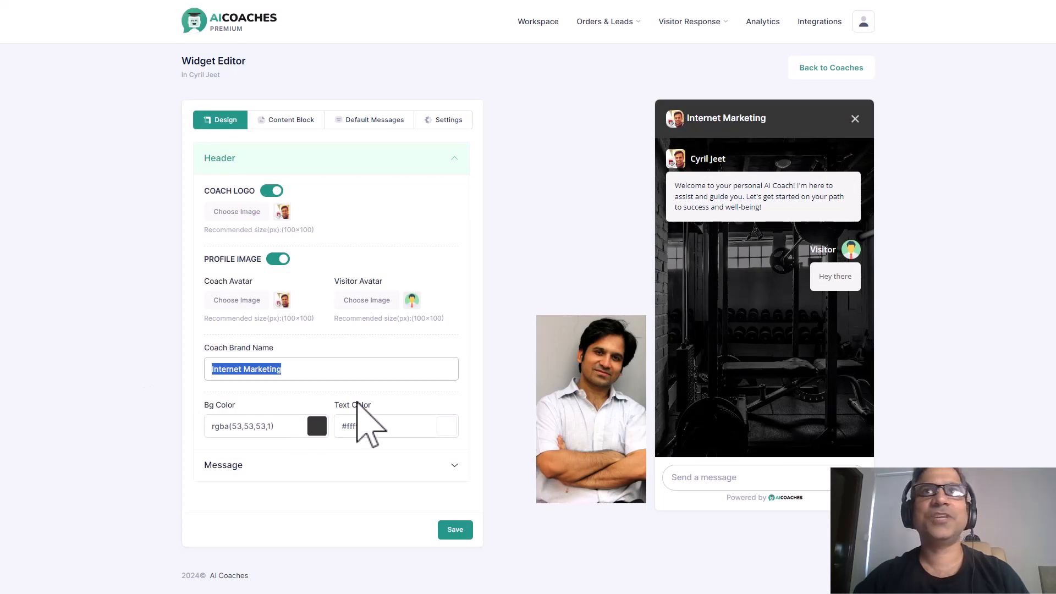
text(Jee)
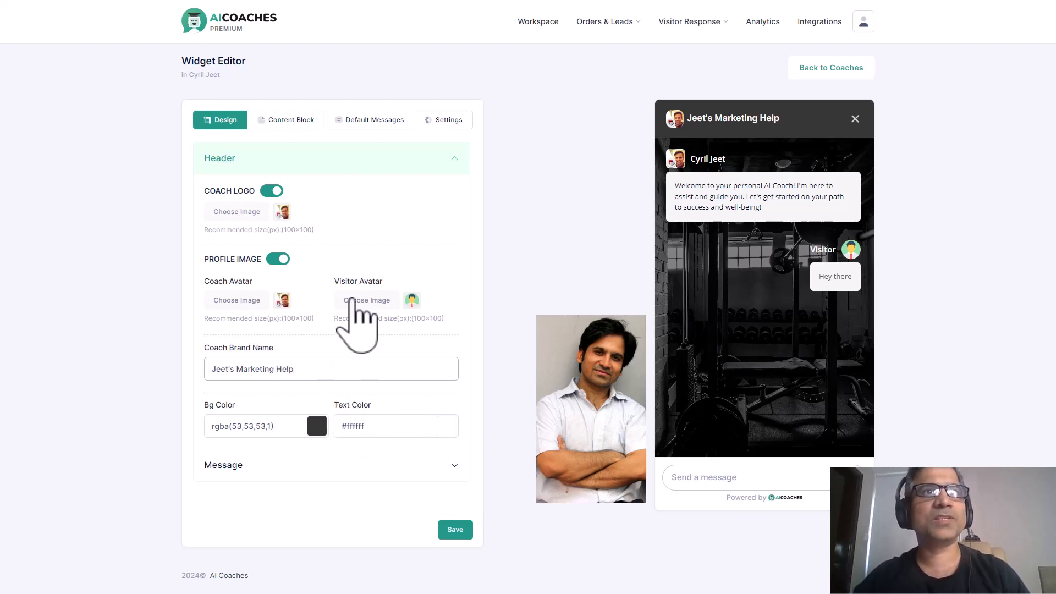
click(462, 531)
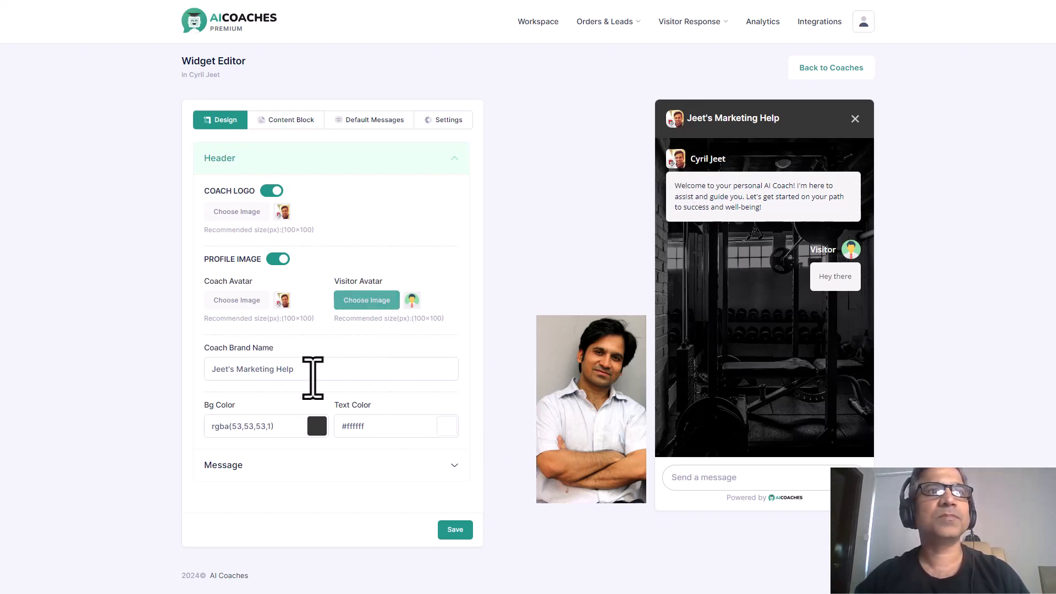
Step: Look through the widget's lead magnet and product options, its default messages and its embed settings
click(286, 122)
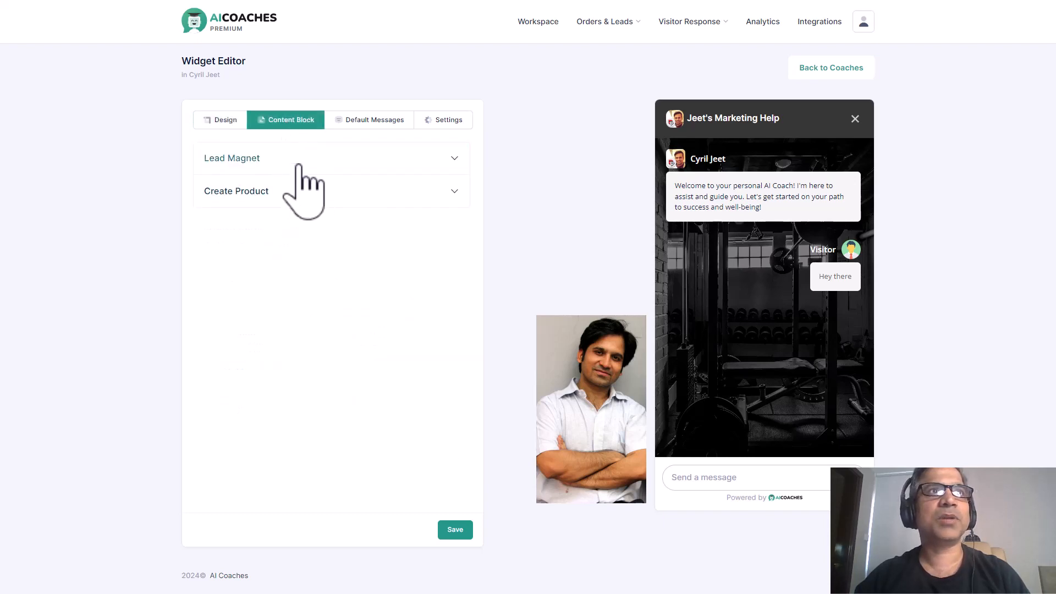
click(298, 167)
click(246, 191)
click(247, 191)
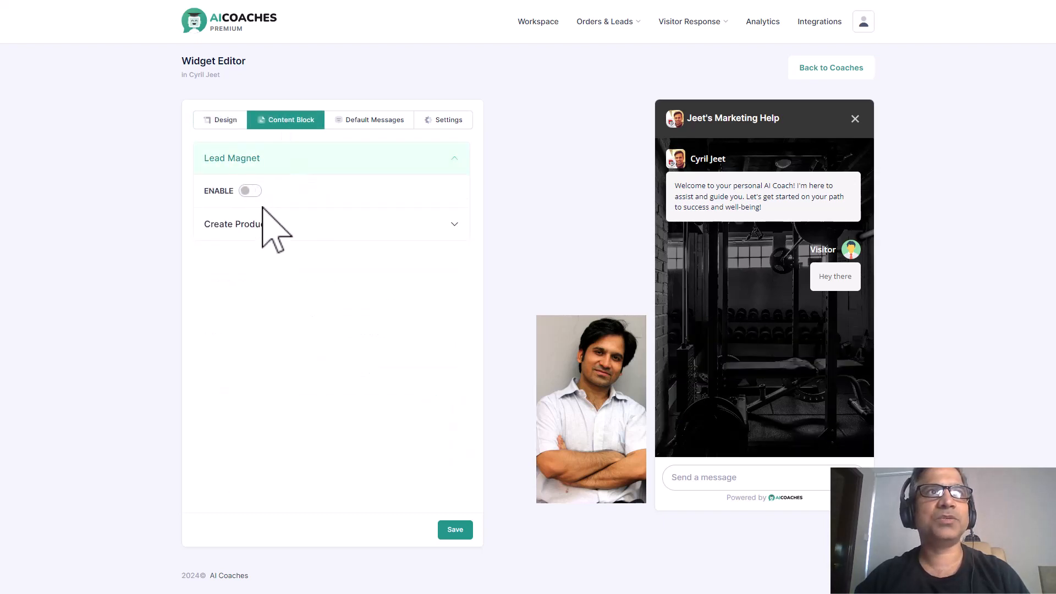
click(282, 225)
click(357, 123)
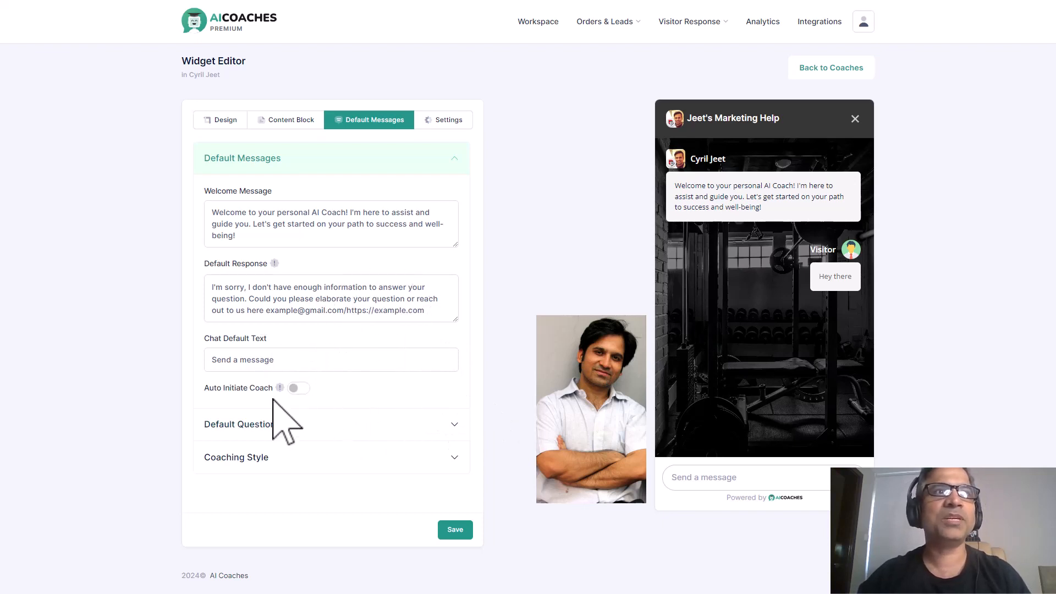
click(444, 119)
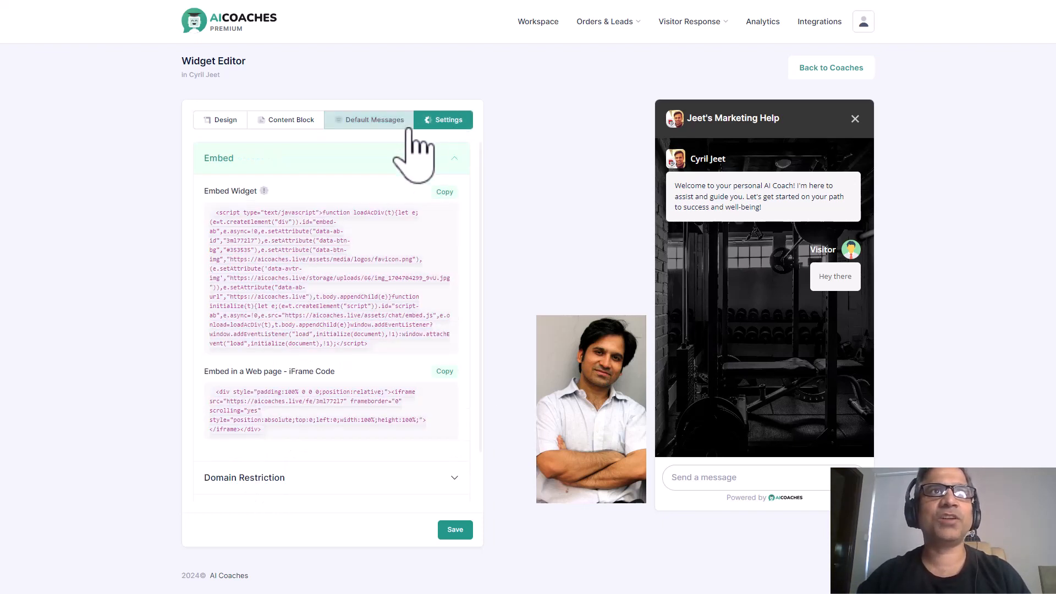
Step: Save the custom coach's widget and return to the coaches list
click(455, 529)
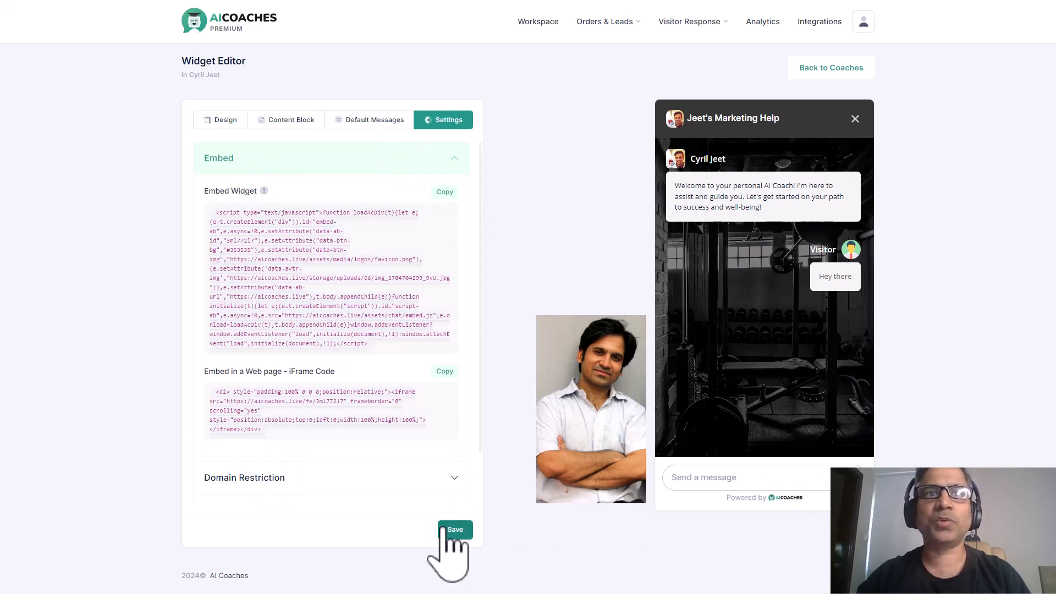
click(831, 67)
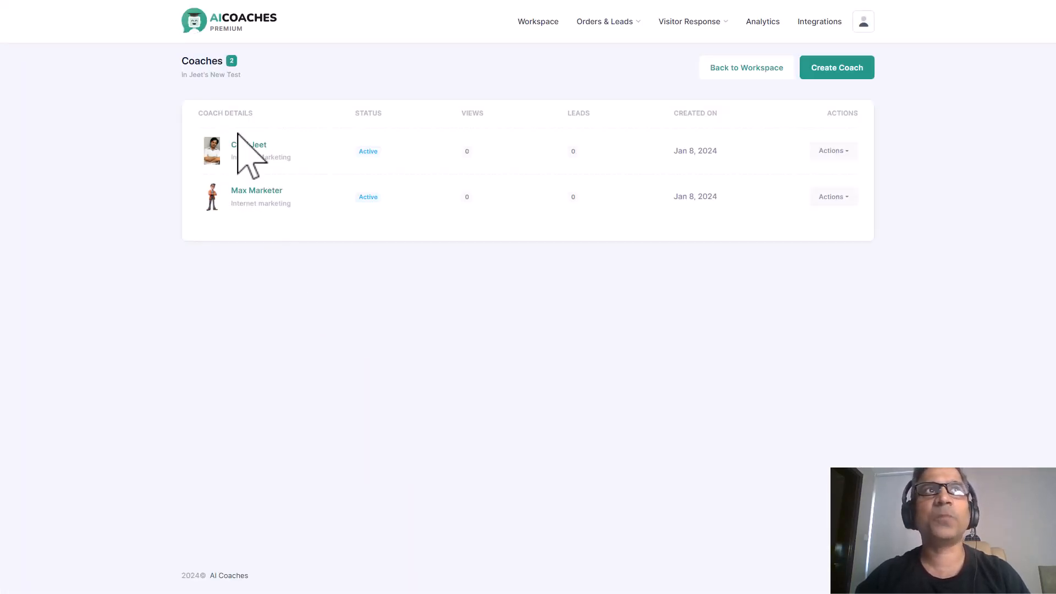
drag(225, 148, 264, 147)
click(270, 147)
click(277, 149)
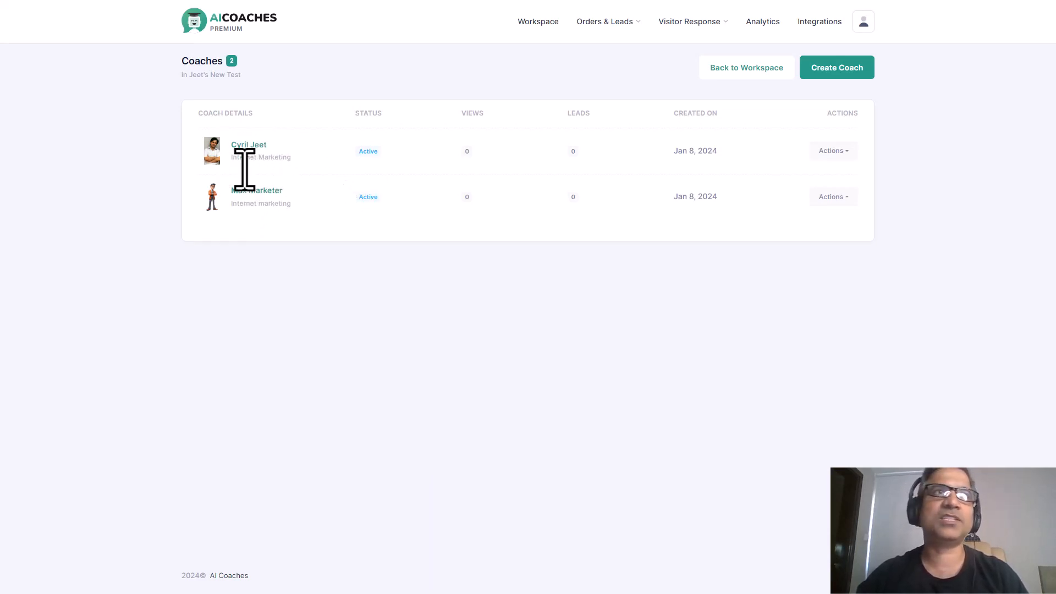
mouse_move(229, 192)
mouse_down()
mouse_move(282, 193)
mouse_move(246, 196)
mouse_up()
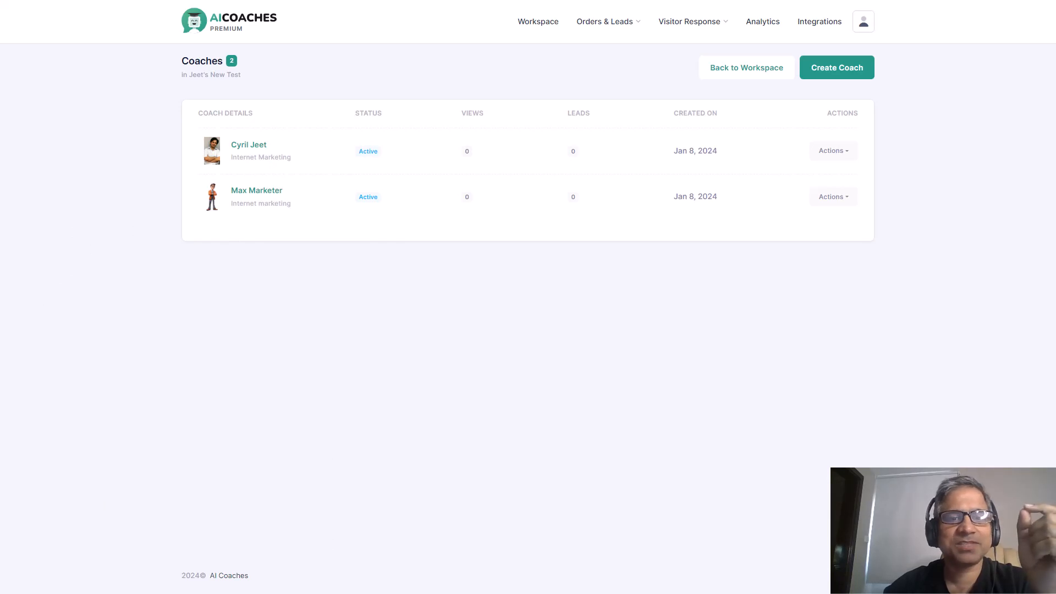
Step: Review the custom coach's profile and the YouTube, text content and file upload options among its content sources
click(825, 156)
click(823, 193)
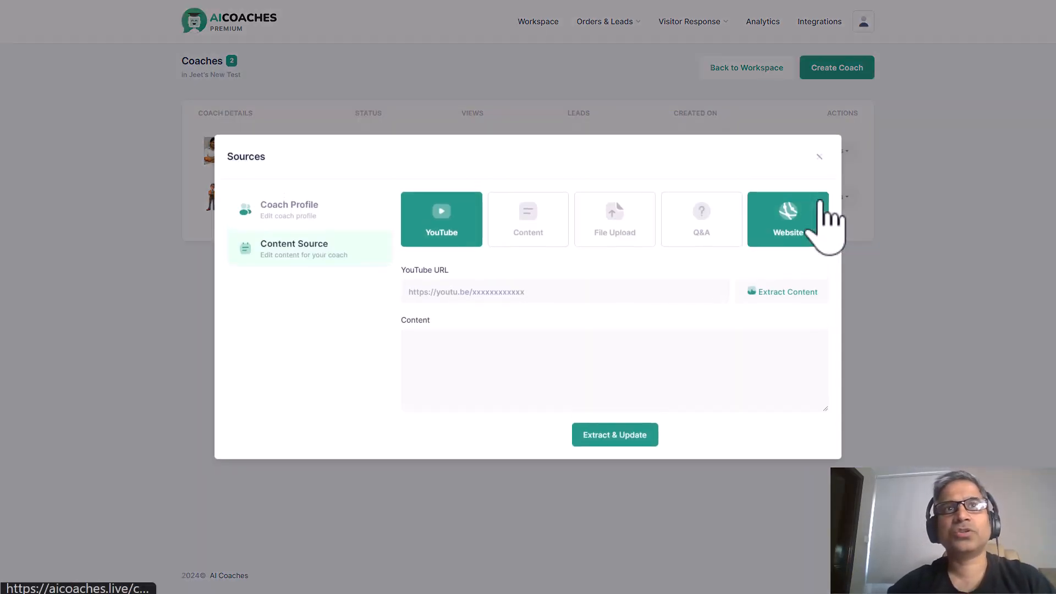
click(286, 217)
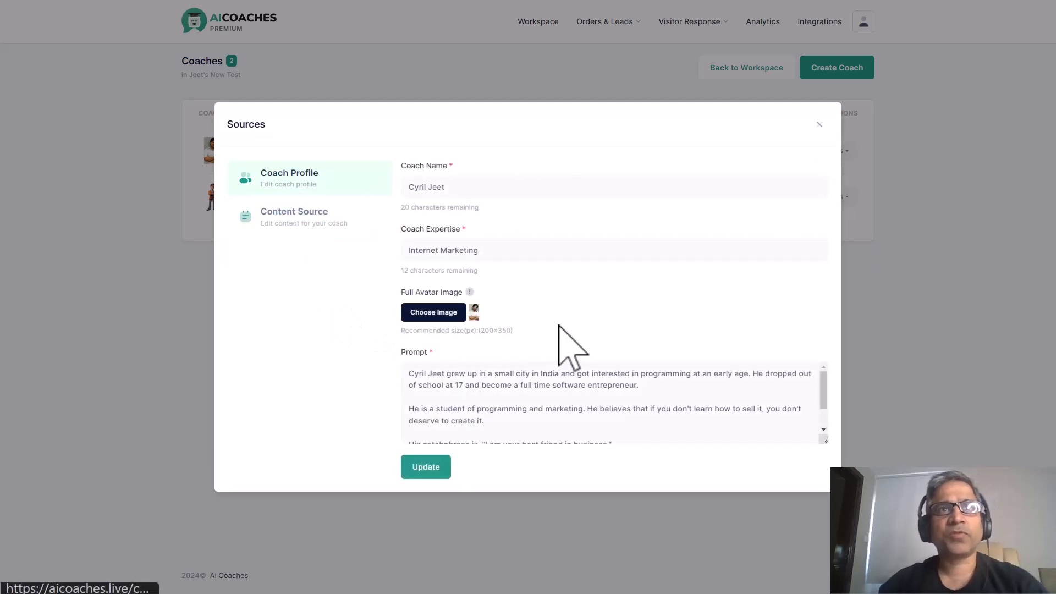
click(309, 225)
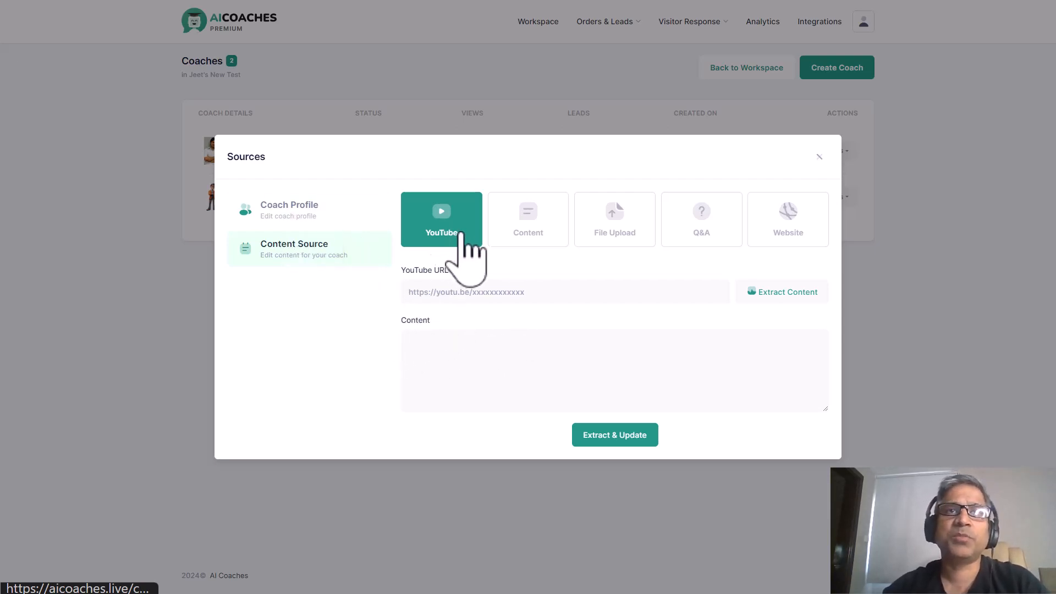
click(543, 238)
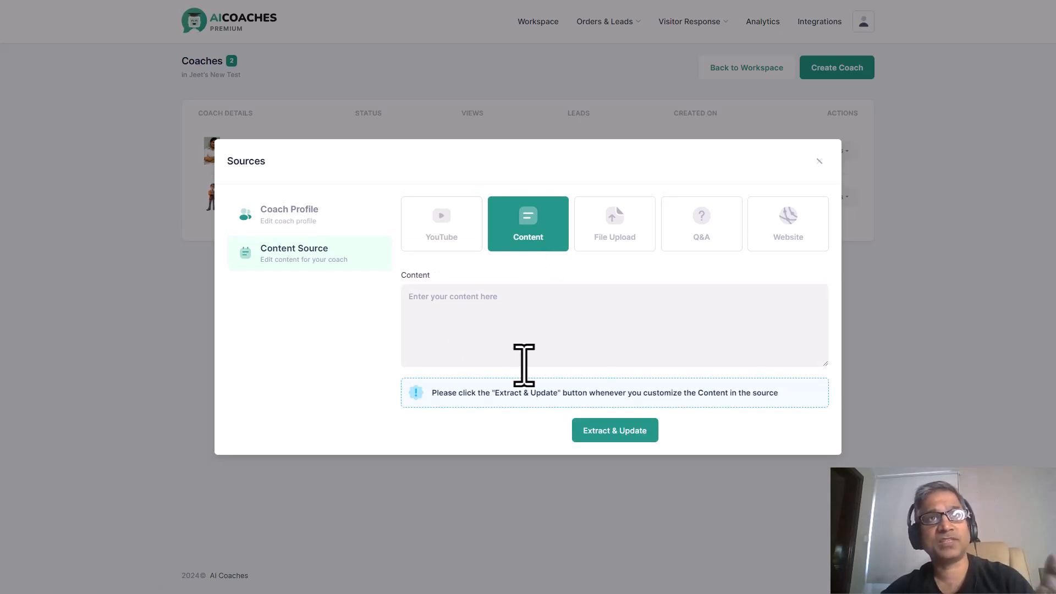
click(632, 235)
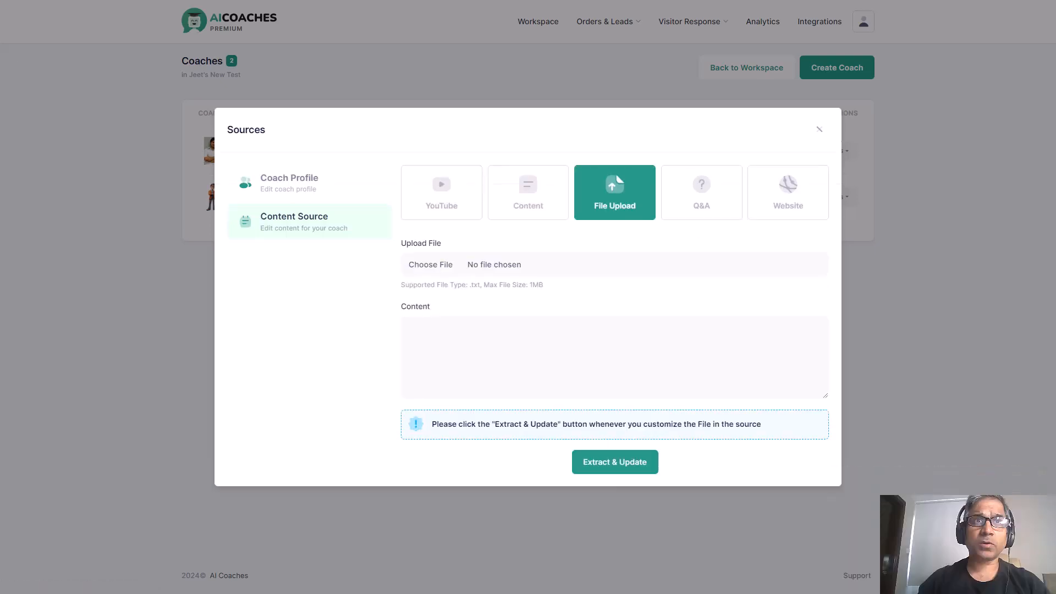
drag(466, 285, 535, 284)
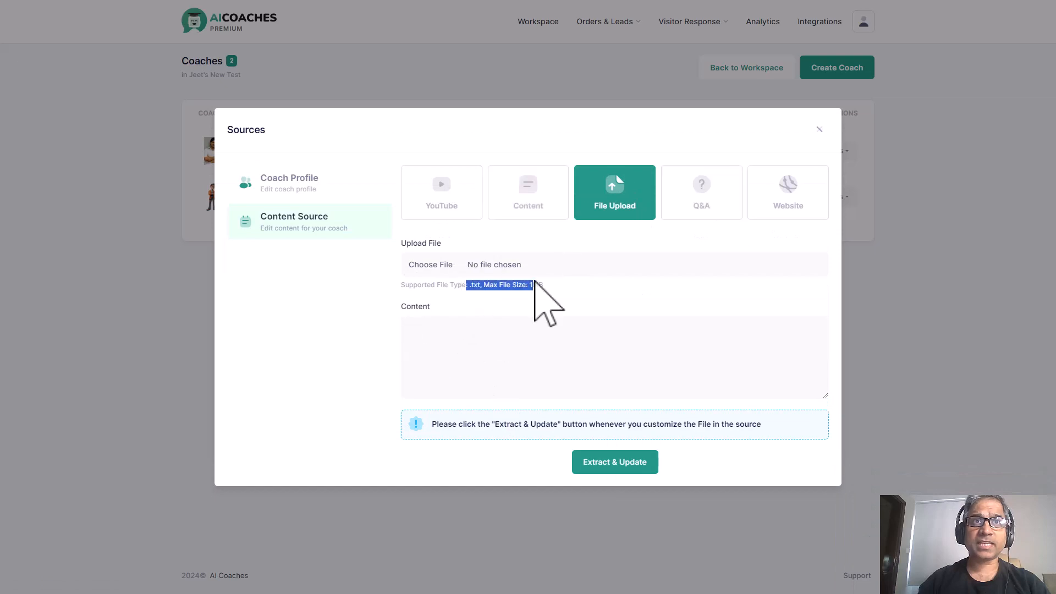
click(440, 318)
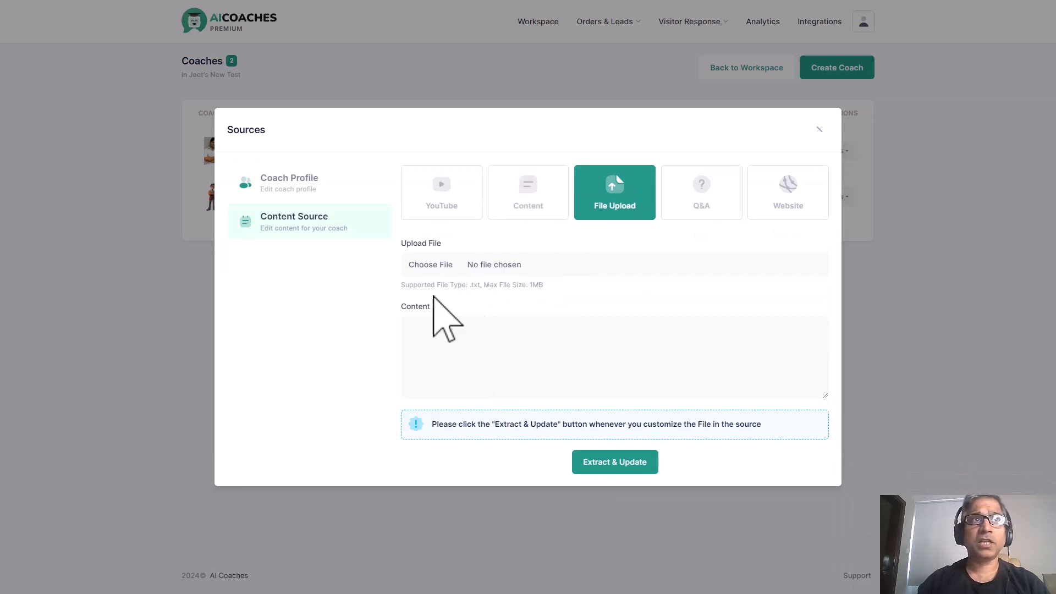
Step: Look at the form for adding a Q&A entry to the coach's sources and close it without adding one
click(703, 209)
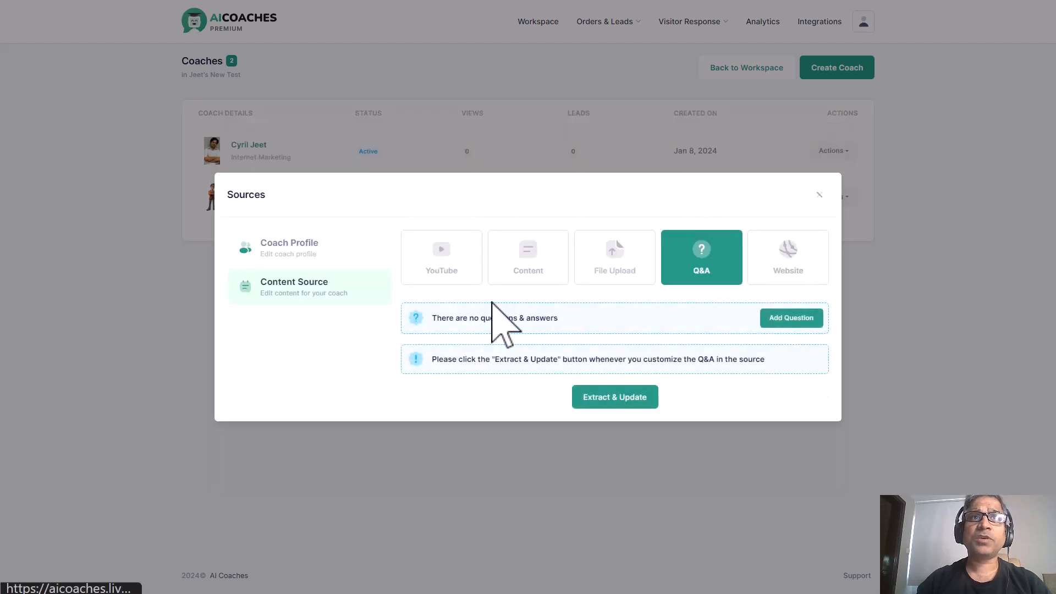
click(777, 325)
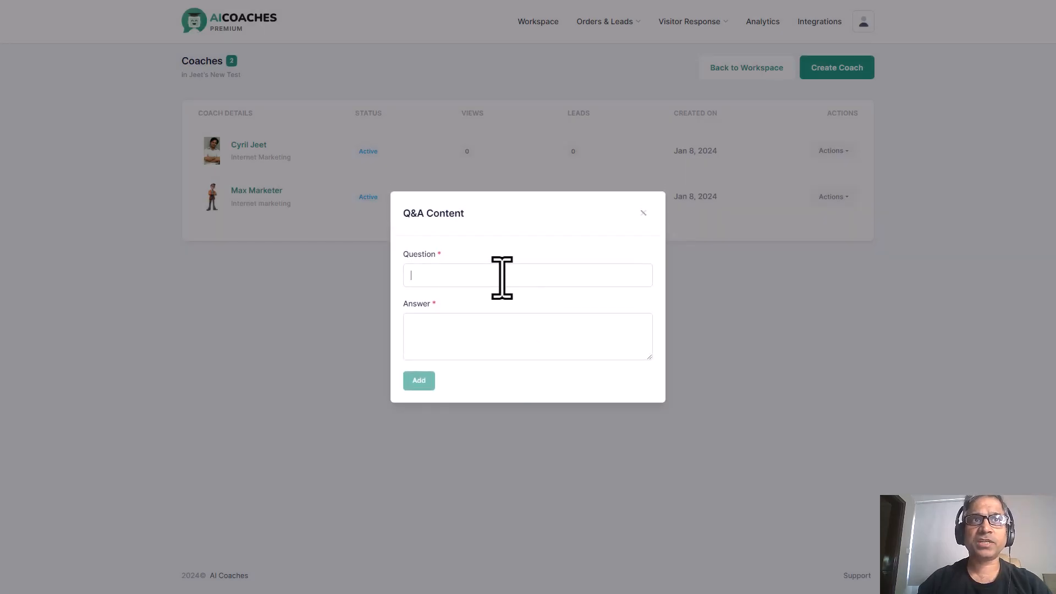
click(504, 343)
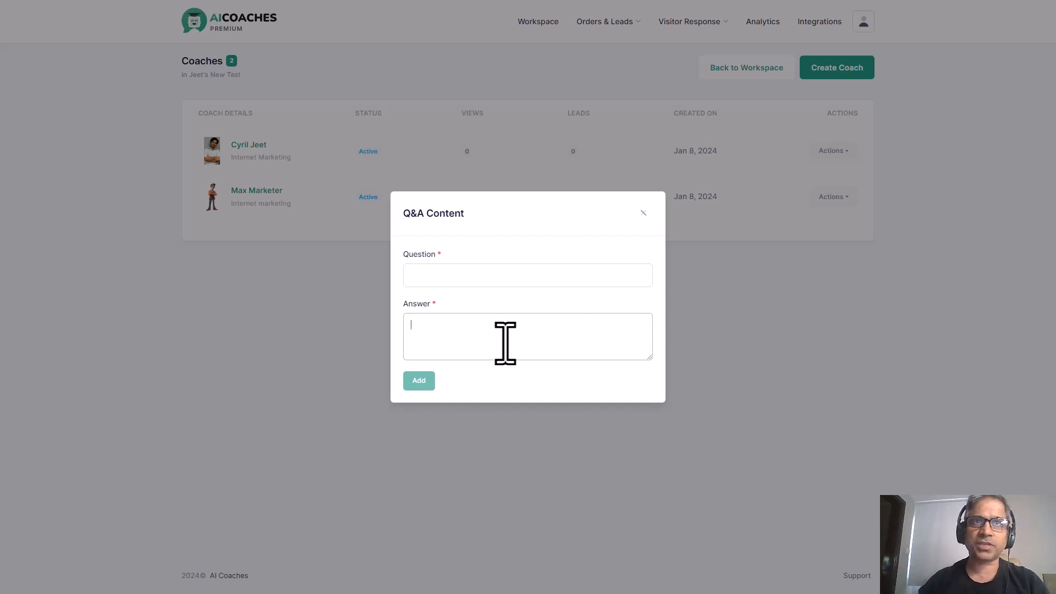
click(471, 274)
click(498, 327)
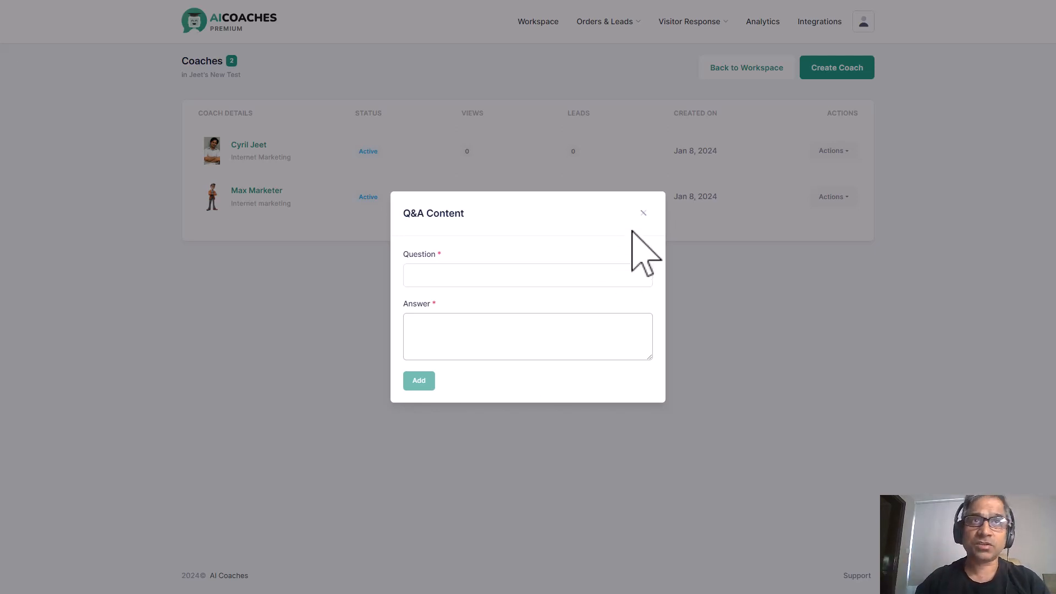
click(644, 212)
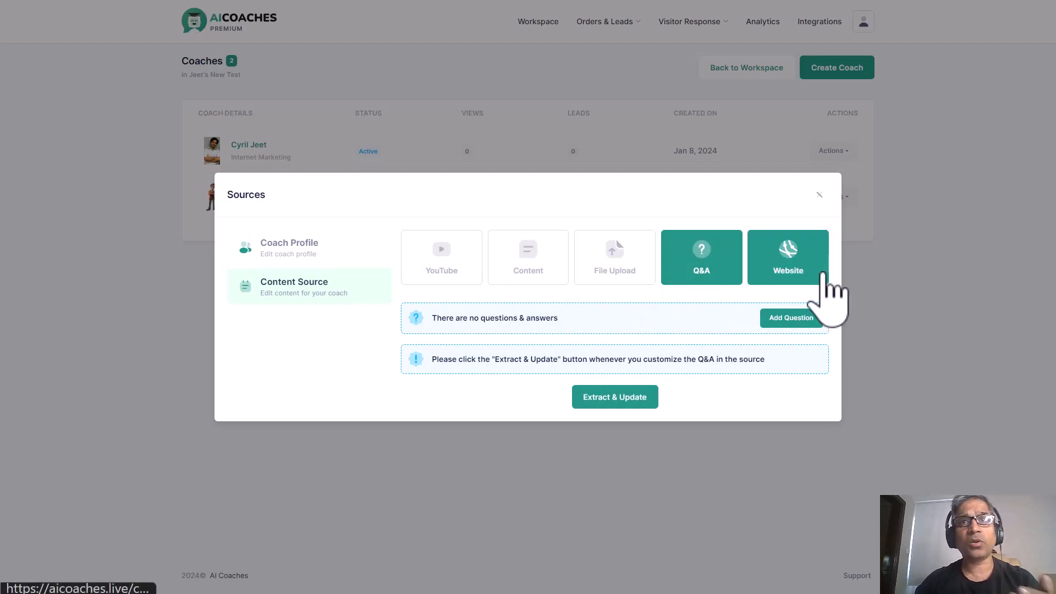
click(795, 291)
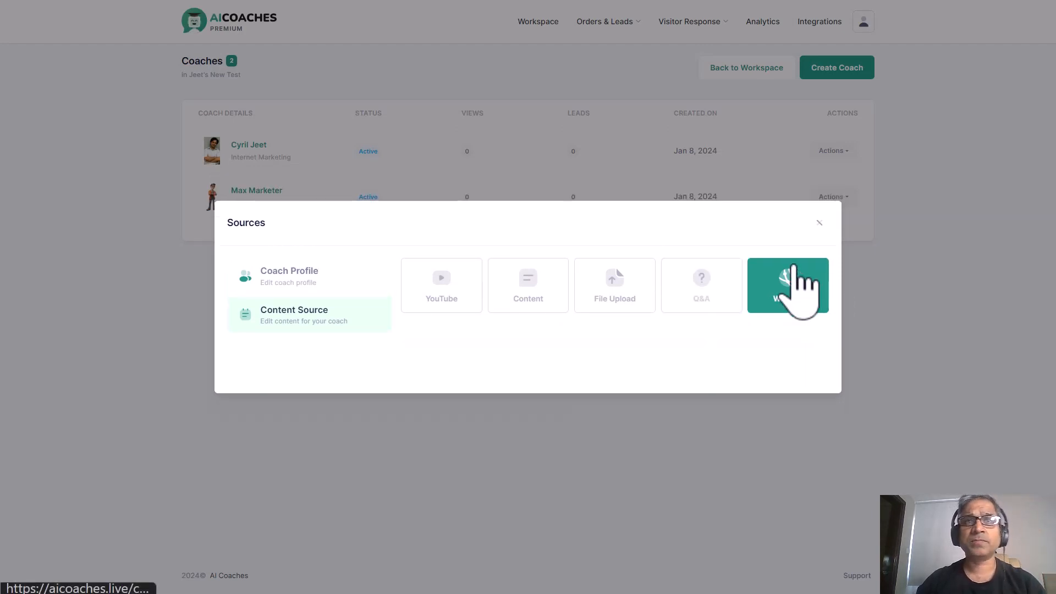
click(642, 361)
text(HTTP)
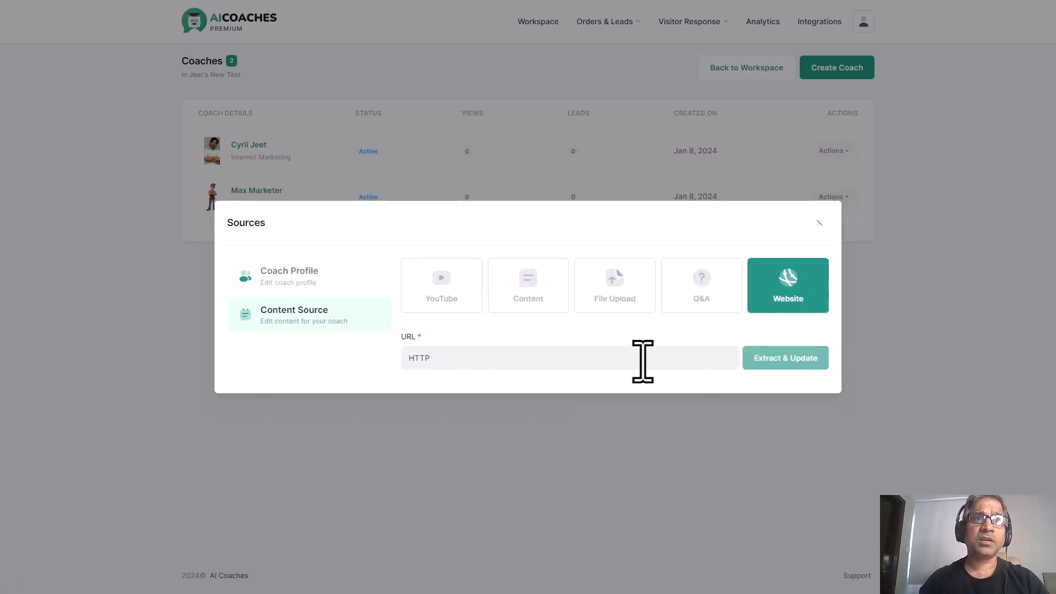
key(BackSpace)
key(BackSpace)
key(BackSpace)
key(BackSpace)
text(https://)
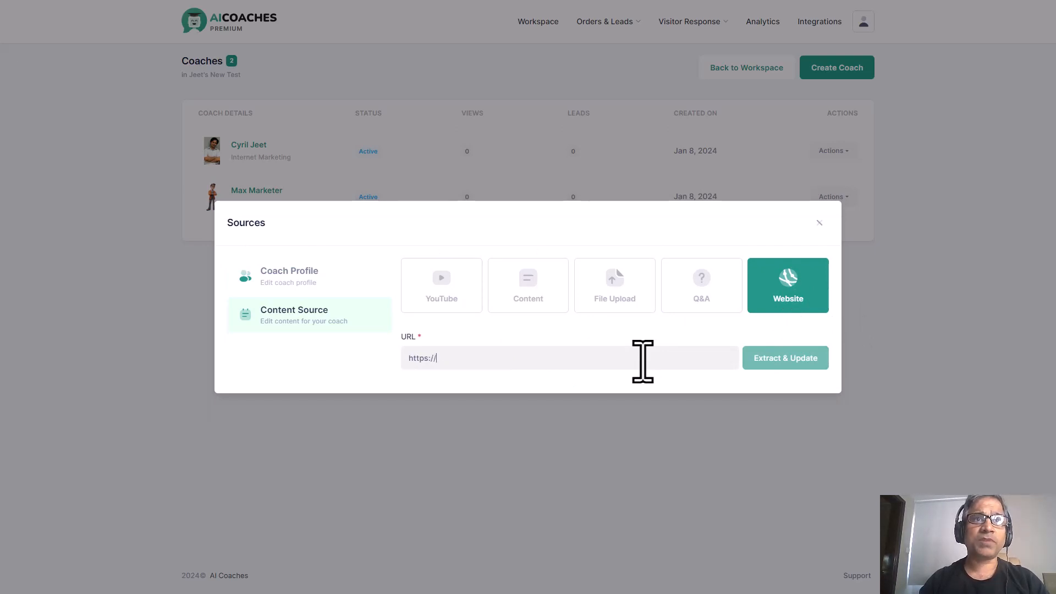
text(teknikforce.com)
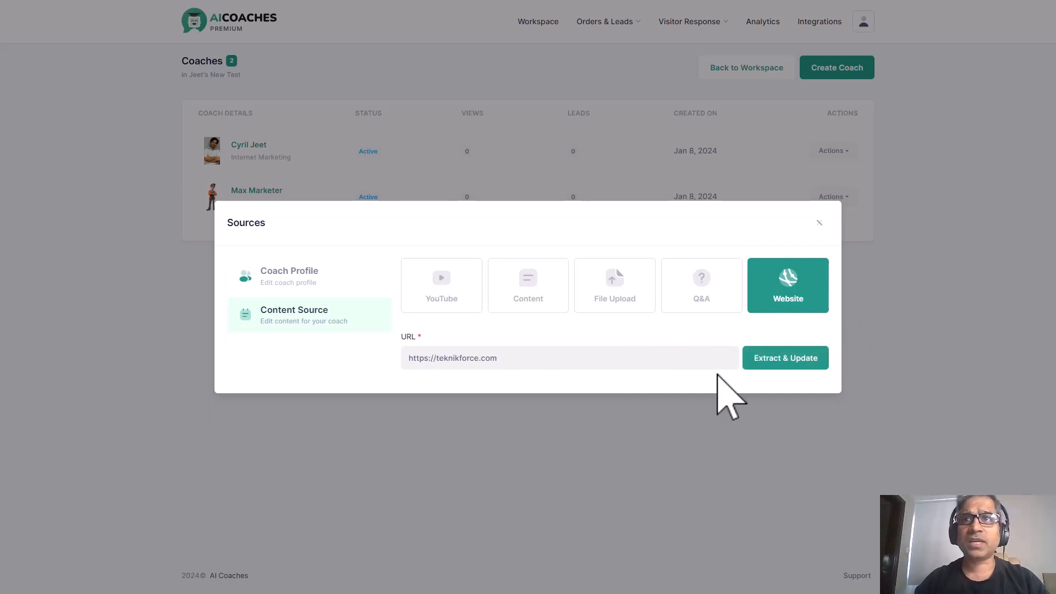
click(770, 365)
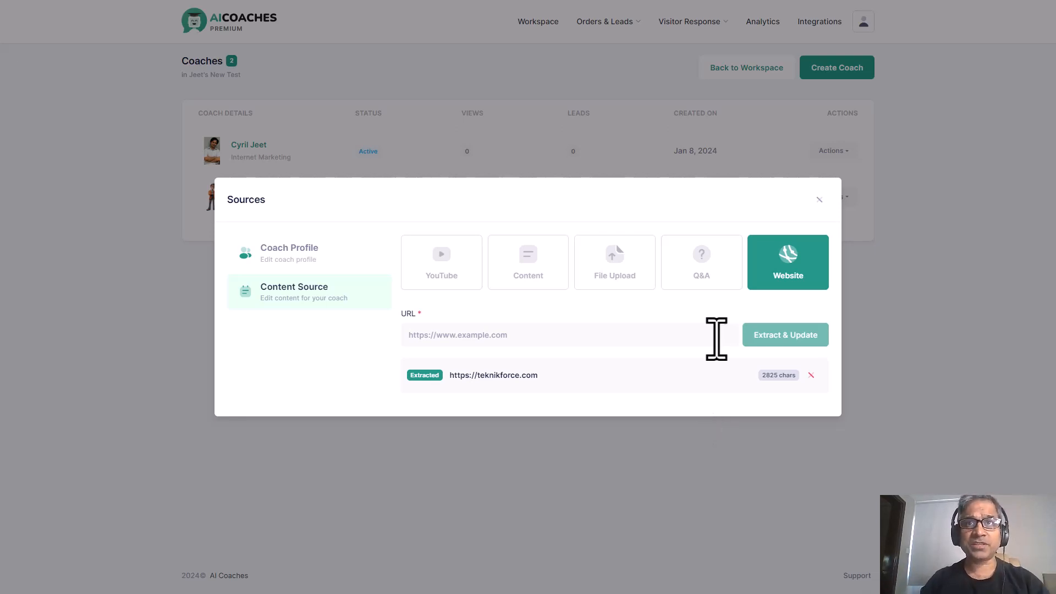
text(https://)
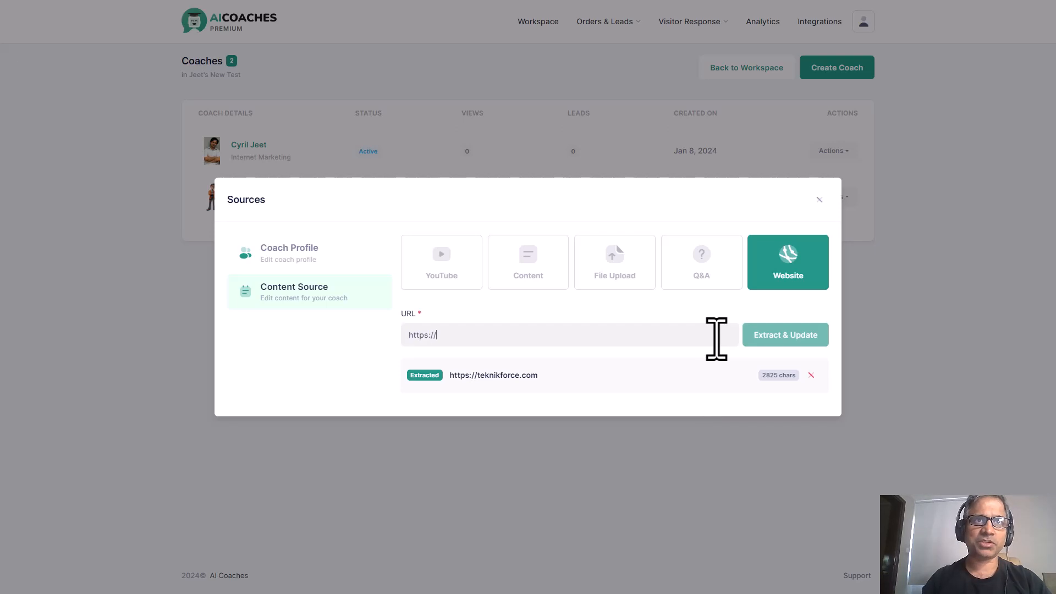
text(getyourne)
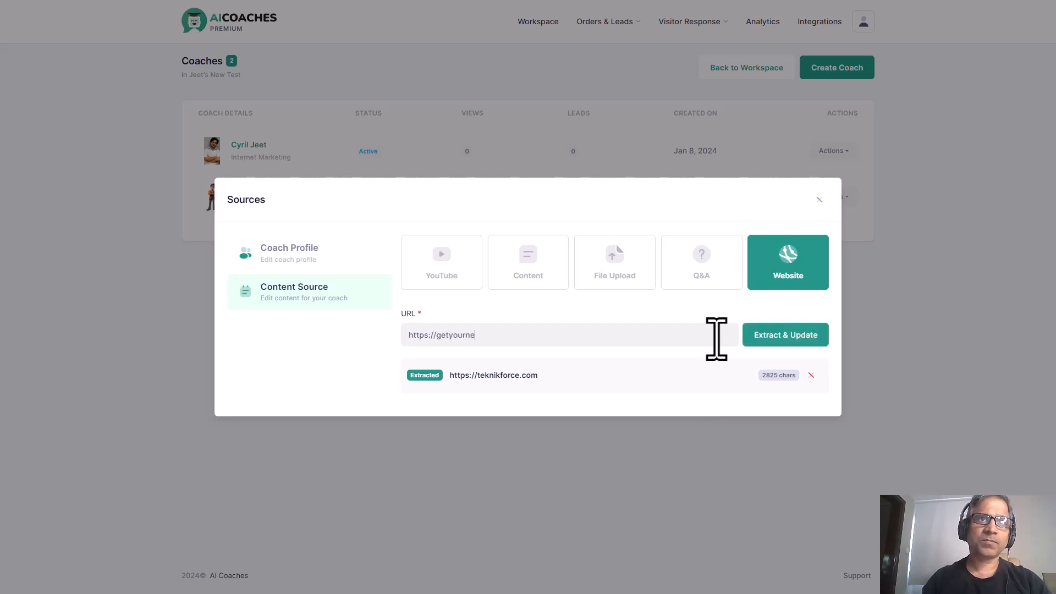
key(ctrl+BackSpace)
key(ctrl+BackSpace)
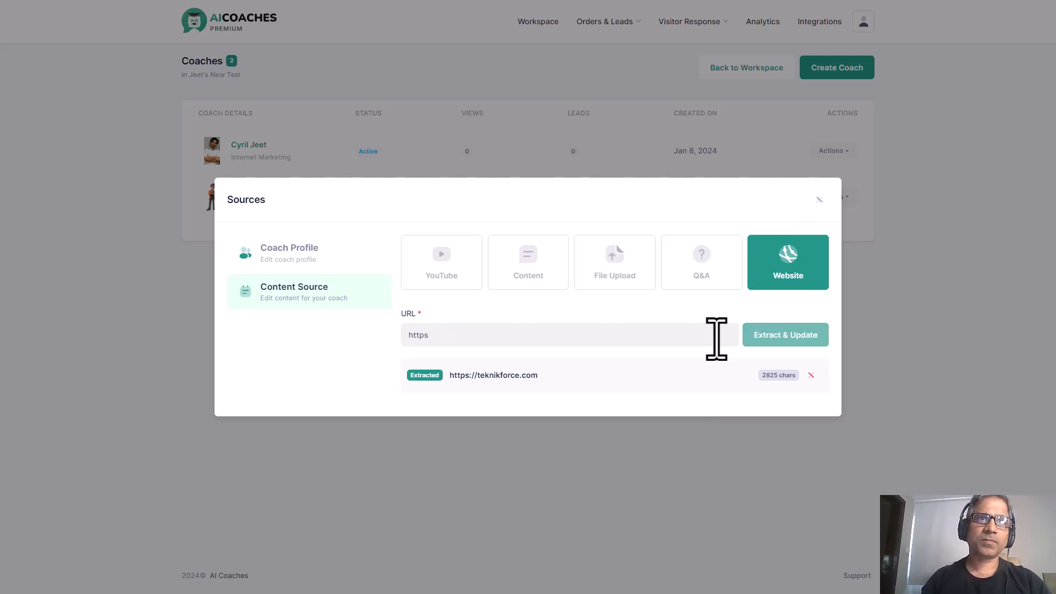
text(://yournextfunnel.in)
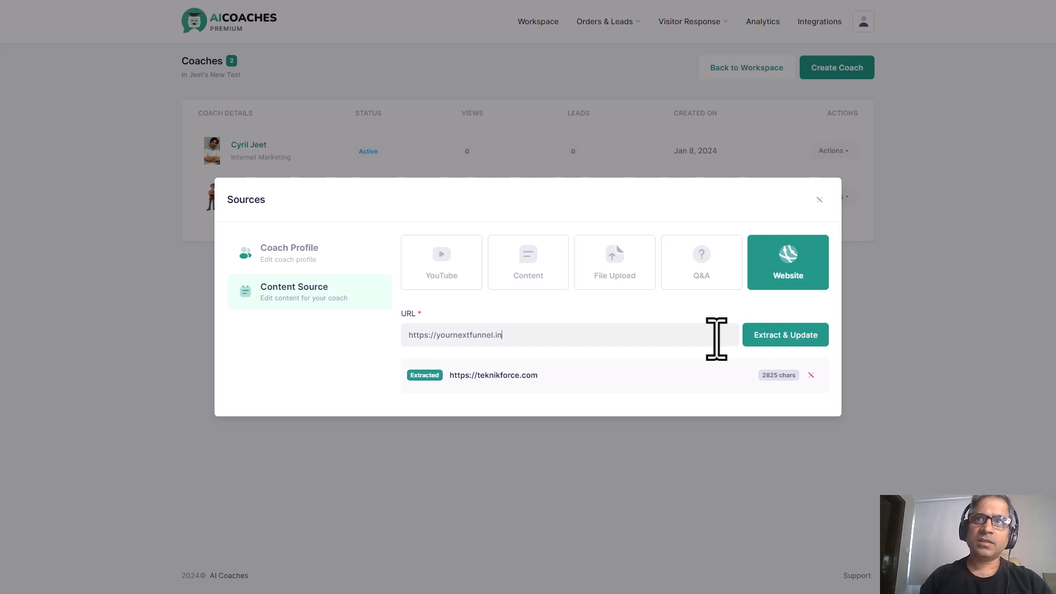
click(801, 333)
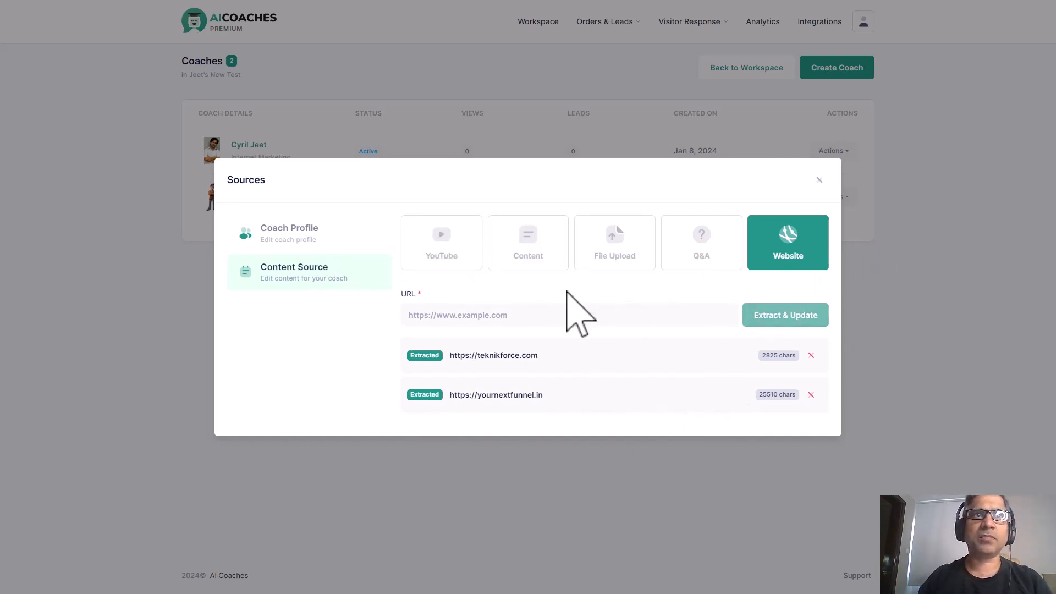
Step: Close the content sources and copy the embed widget code from the custom coach's widget settings
click(819, 180)
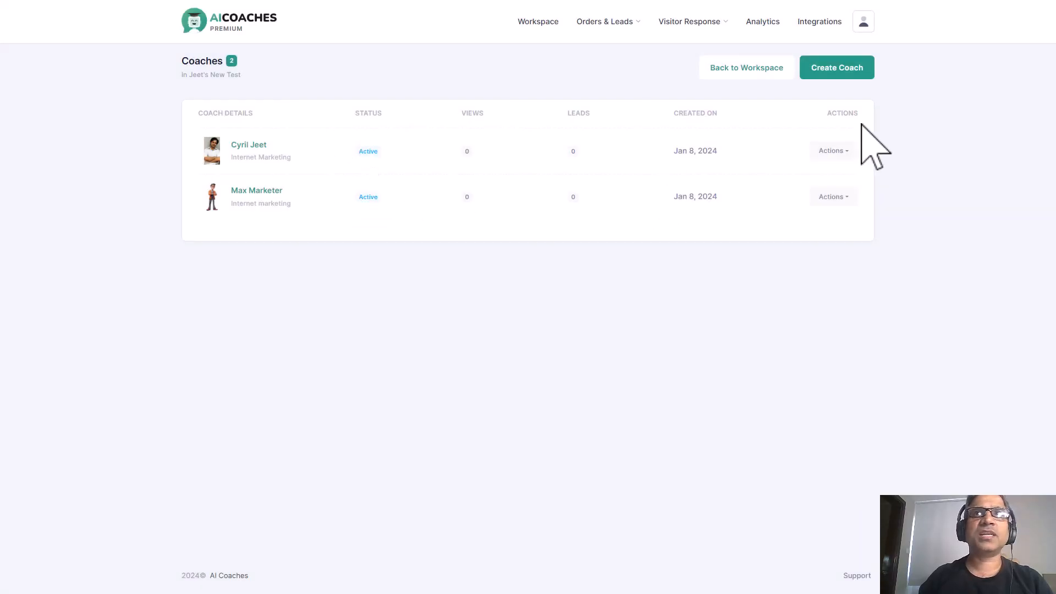
click(832, 151)
click(800, 175)
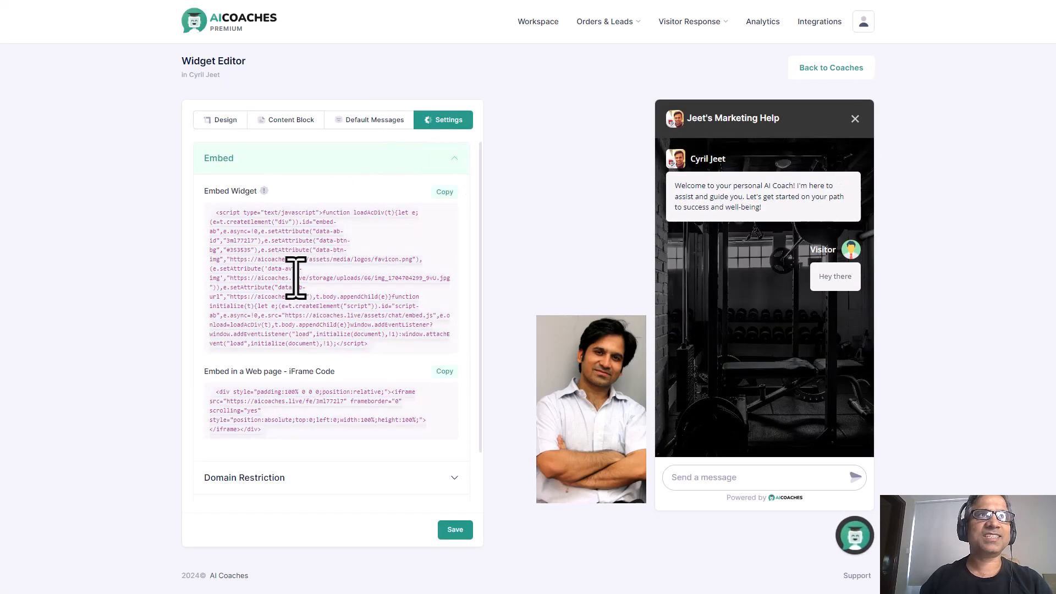
click(441, 191)
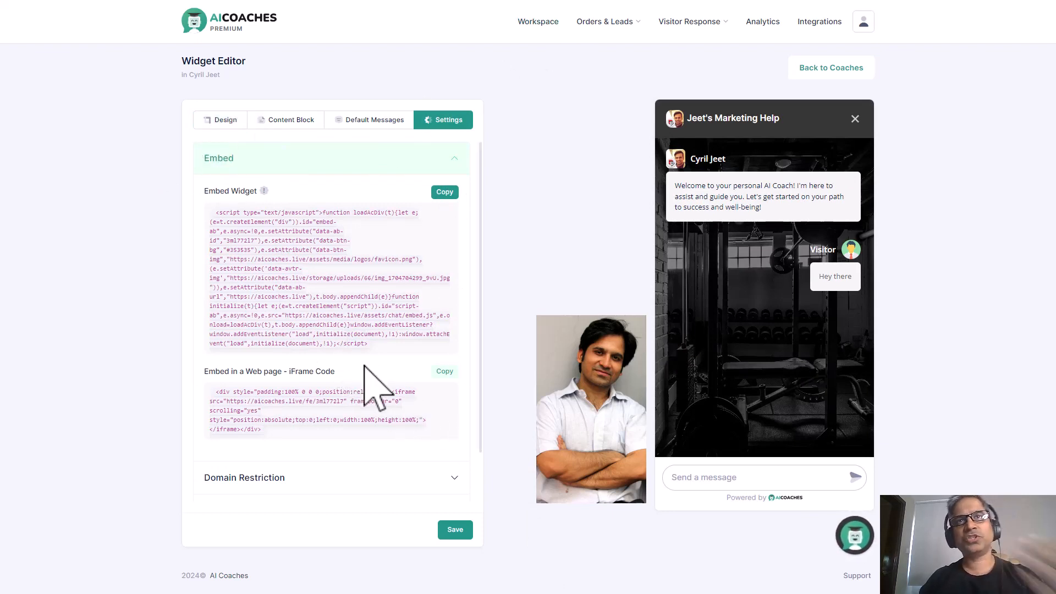
Step: Review the Manage Orders page with its workspace and coach filters, and the My Leads page
click(588, 17)
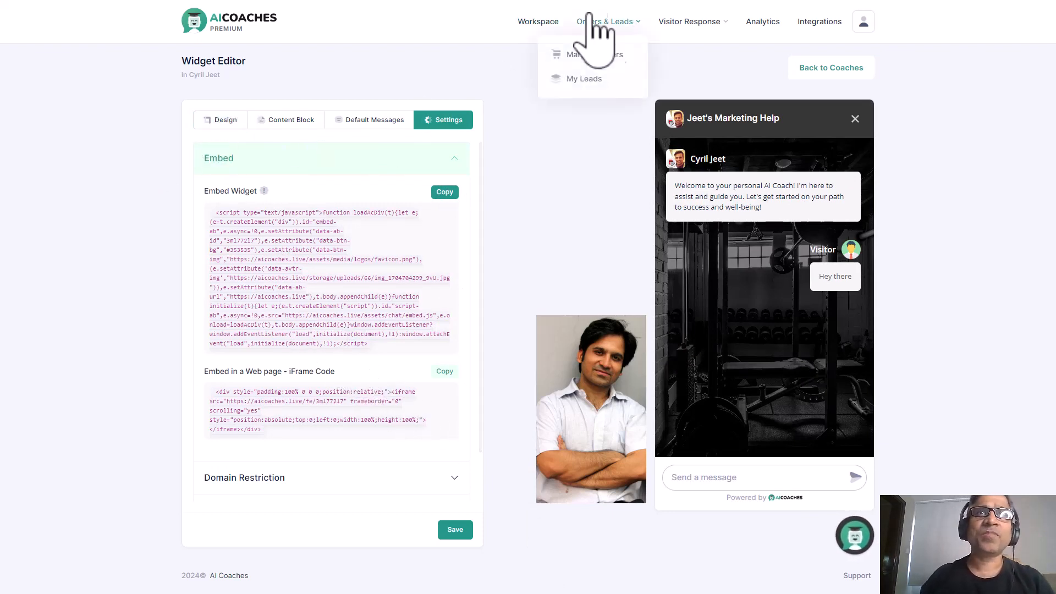
click(556, 24)
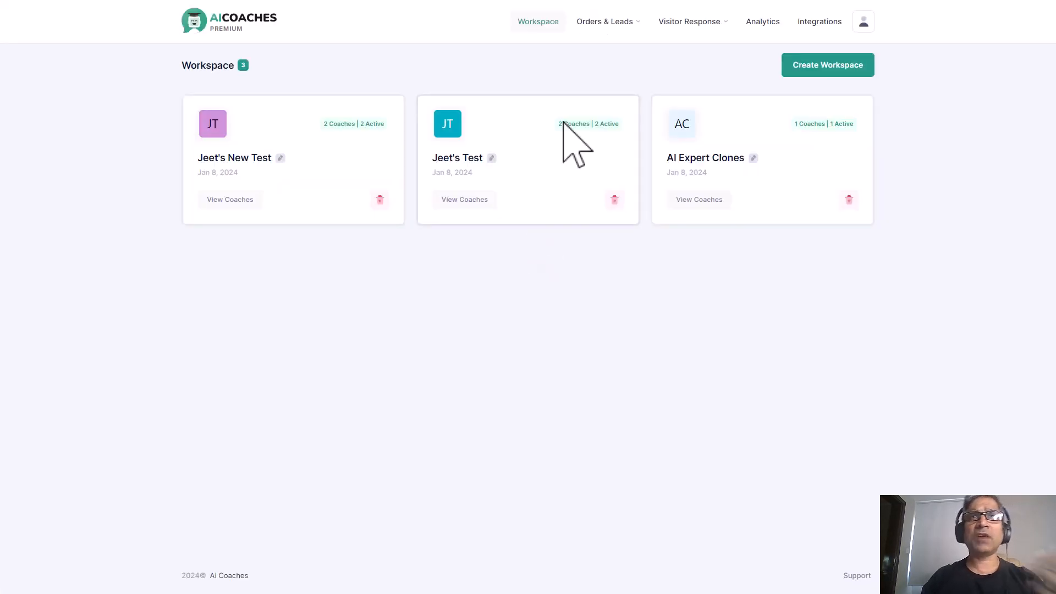
click(601, 24)
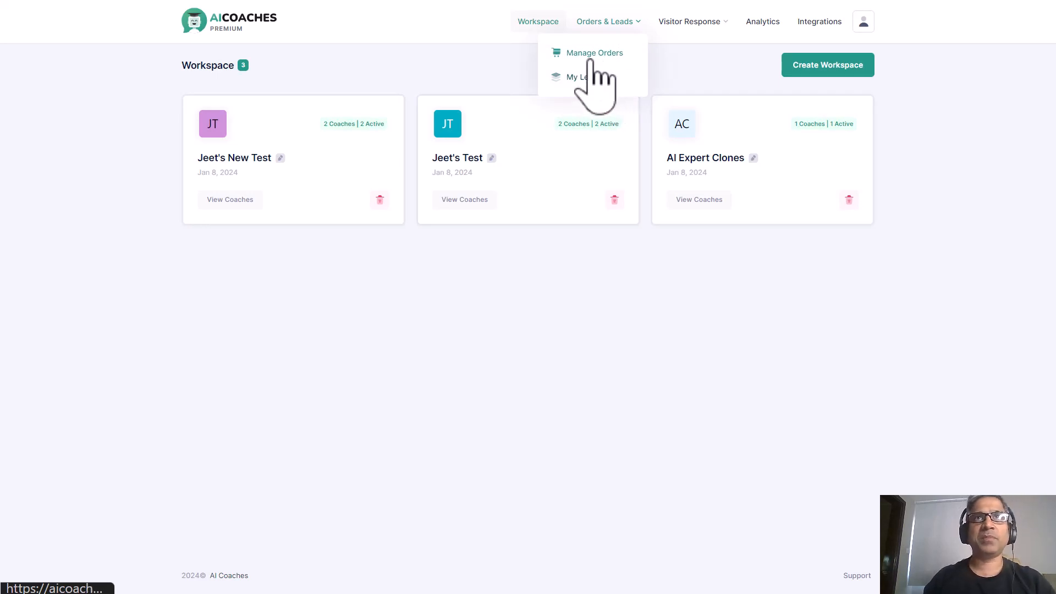
click(570, 57)
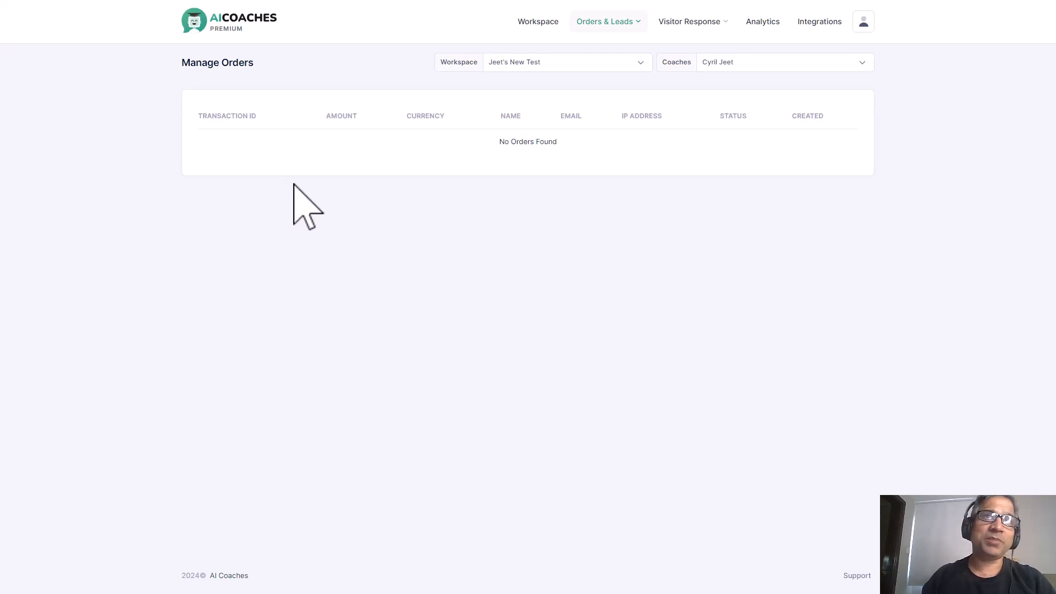
click(786, 67)
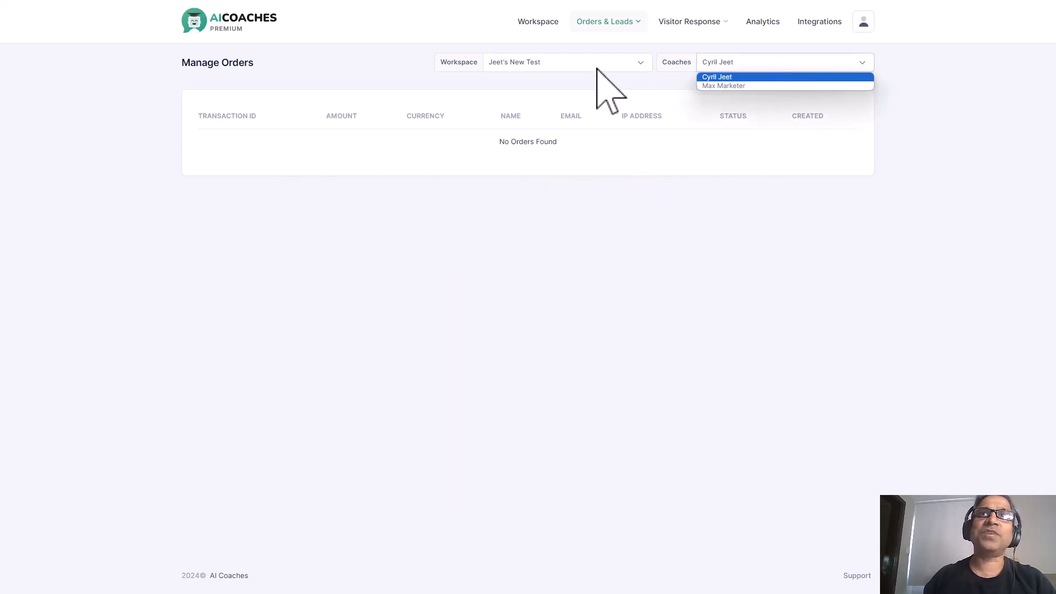
click(594, 65)
click(699, 57)
right_click(557, 207)
click(618, 25)
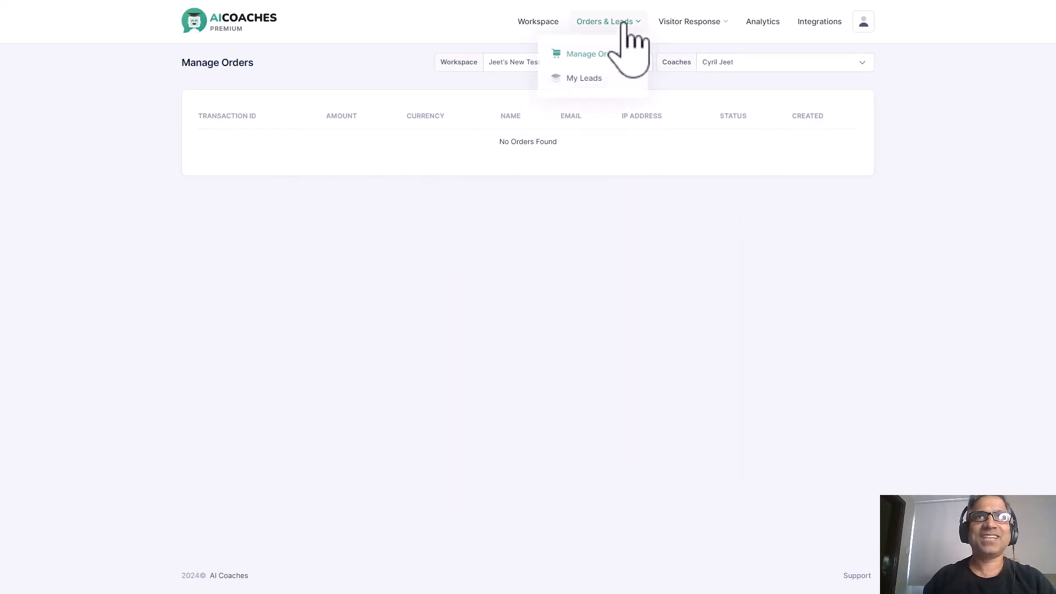
click(583, 80)
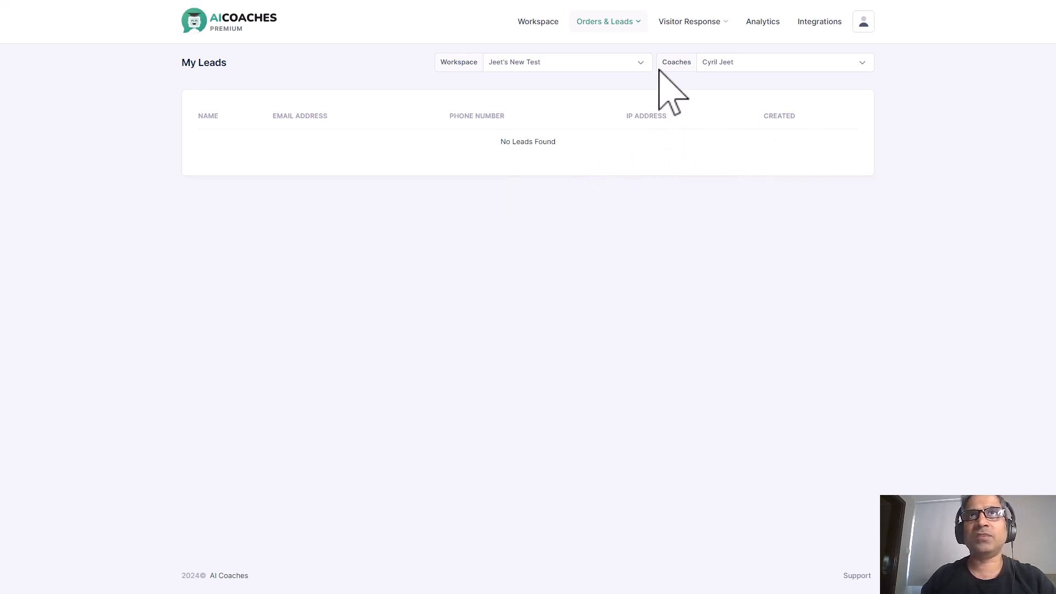
Step: View the visitor conversations filtered by the second workspace in the list, and view the Analytics page
mouse_move(658, 25)
drag(658, 23, 676, 53)
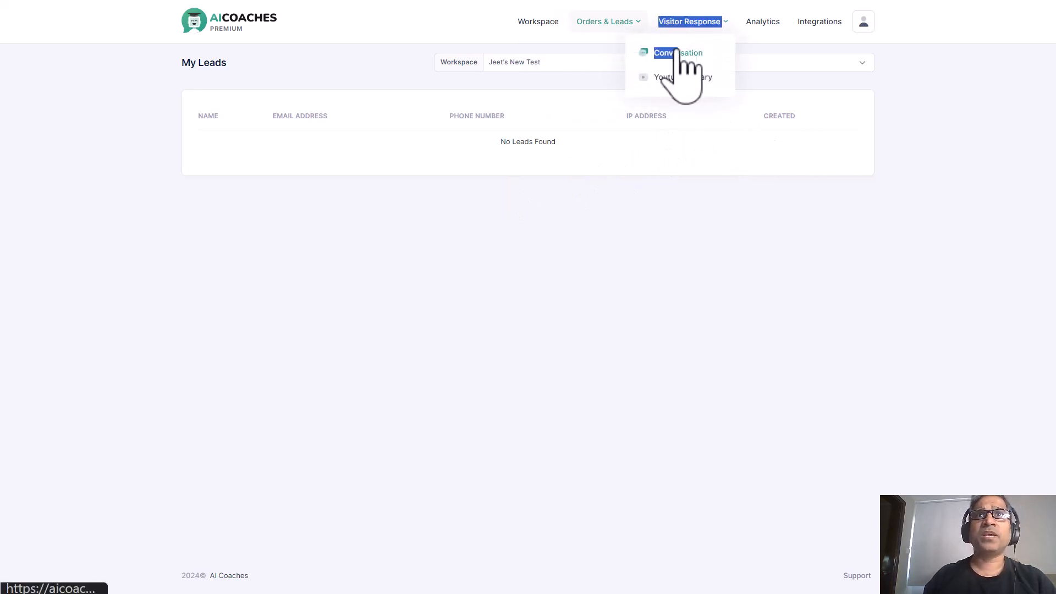
click(677, 53)
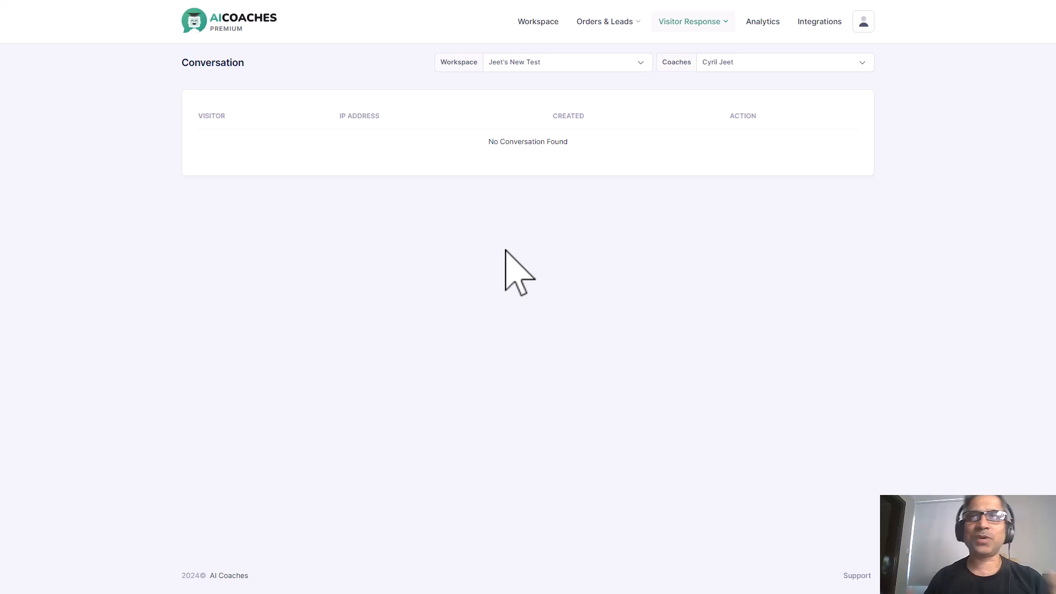
click(587, 62)
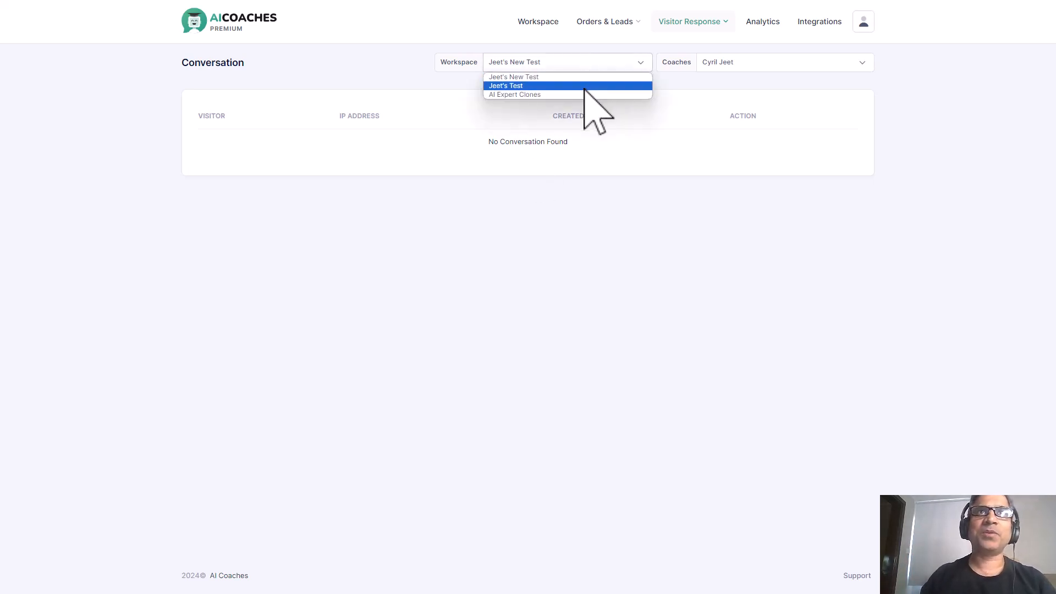
click(605, 87)
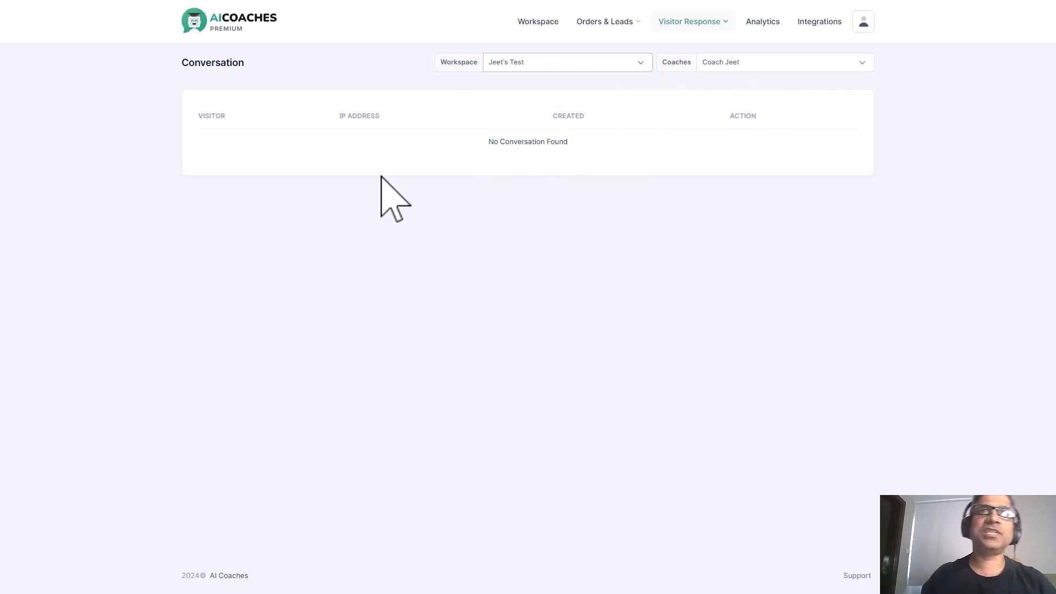
click(697, 23)
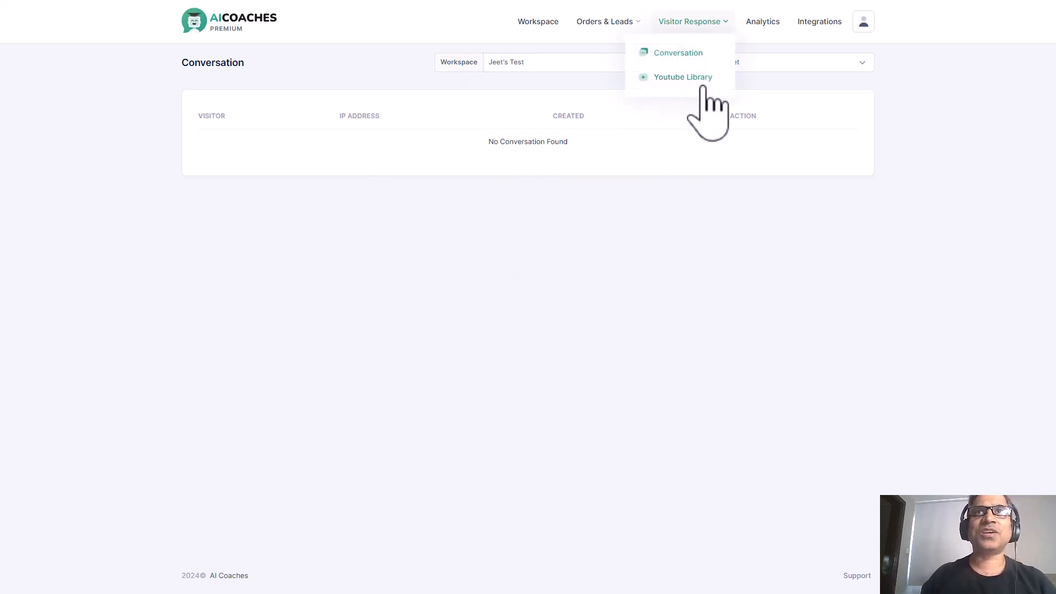
click(770, 25)
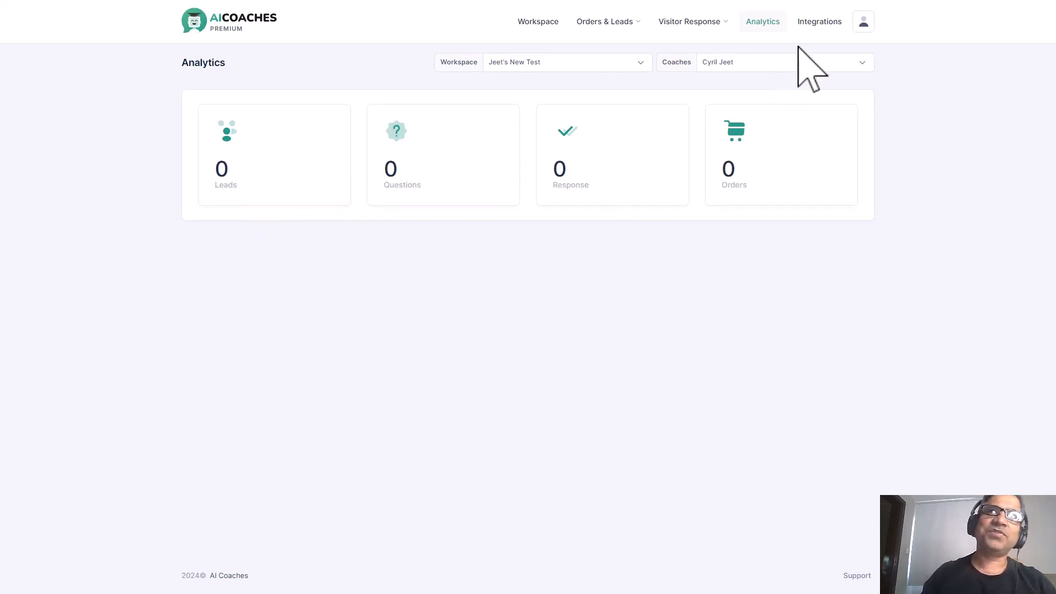
Step: Review the OpenAI, payment, webinar, autoresponder and SMTP options on the Integrations page
click(814, 33)
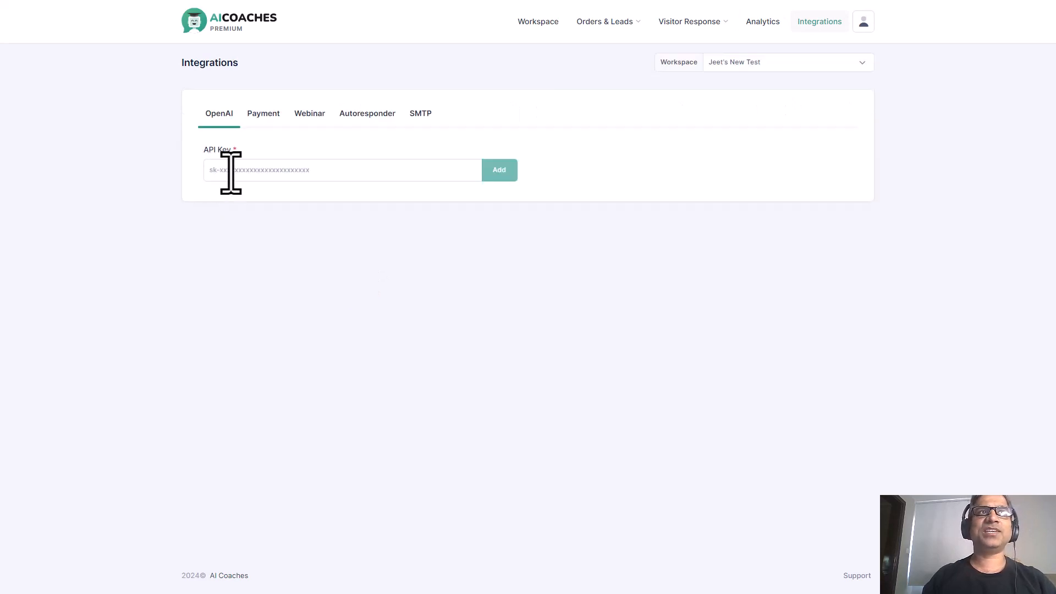
click(226, 172)
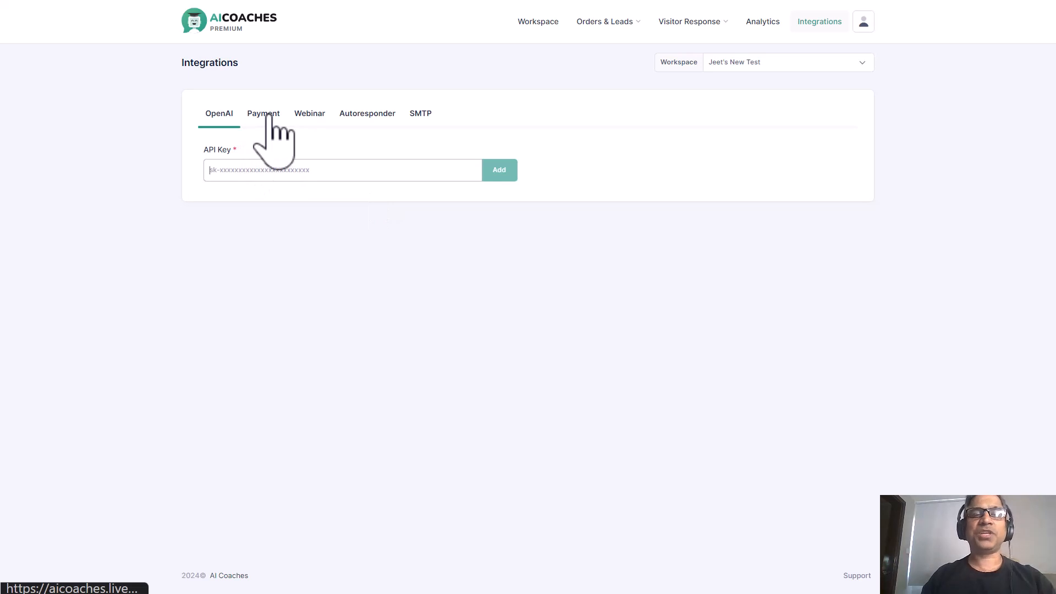
click(267, 114)
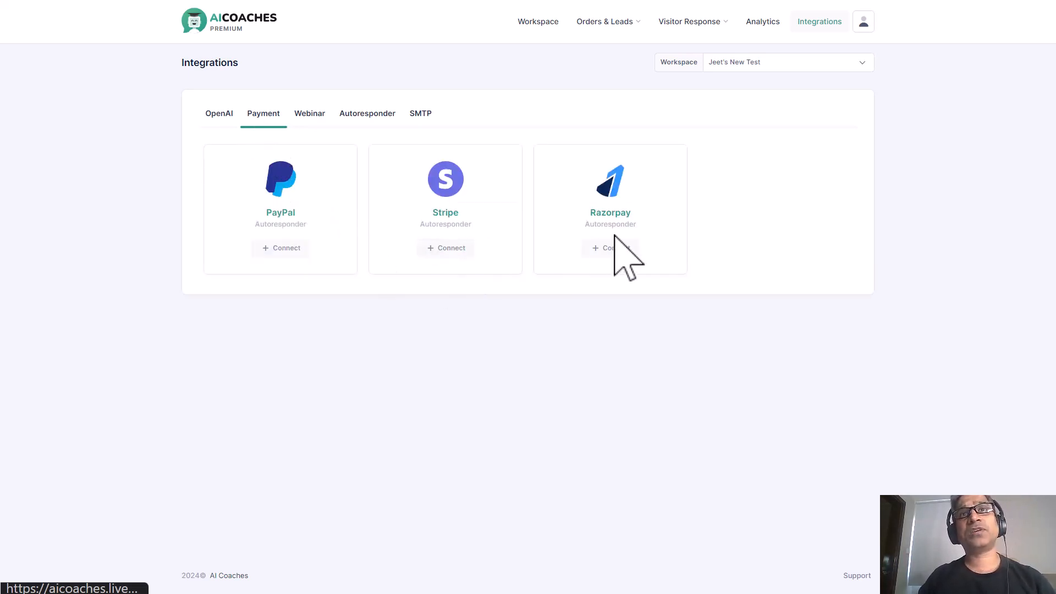
click(323, 116)
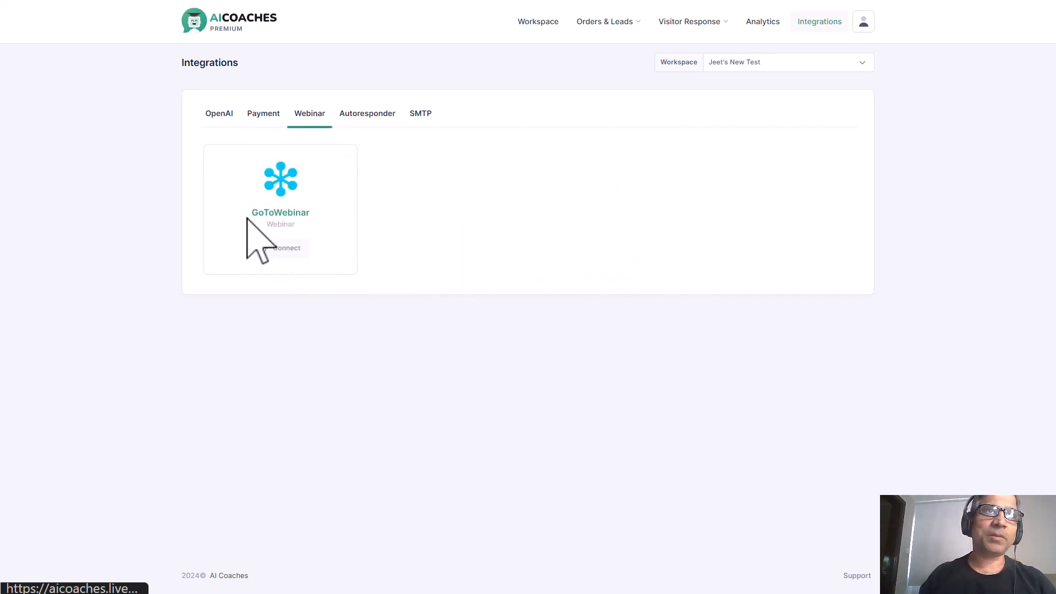
click(368, 115)
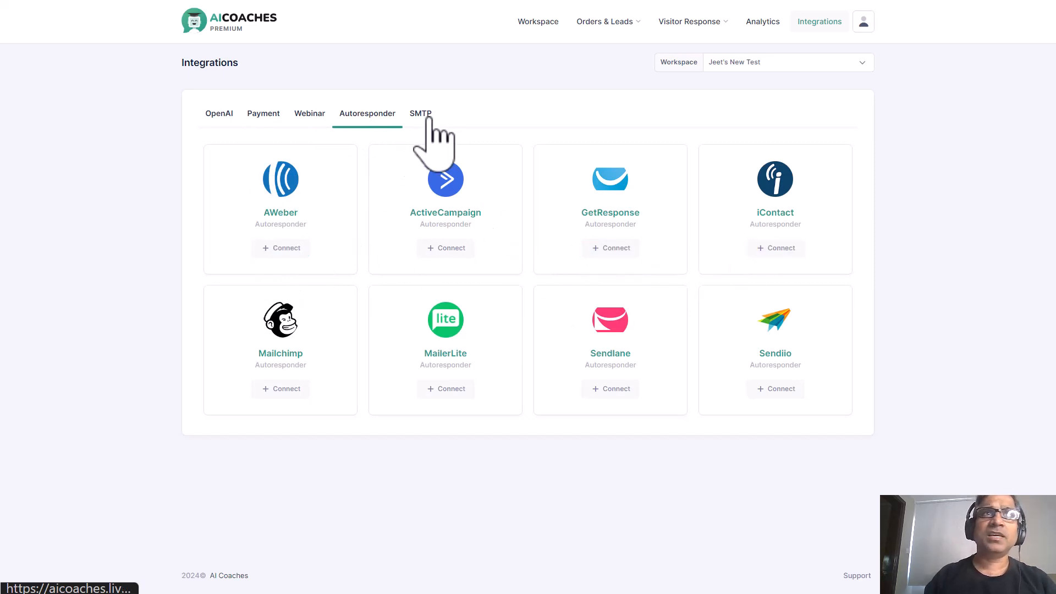
click(421, 114)
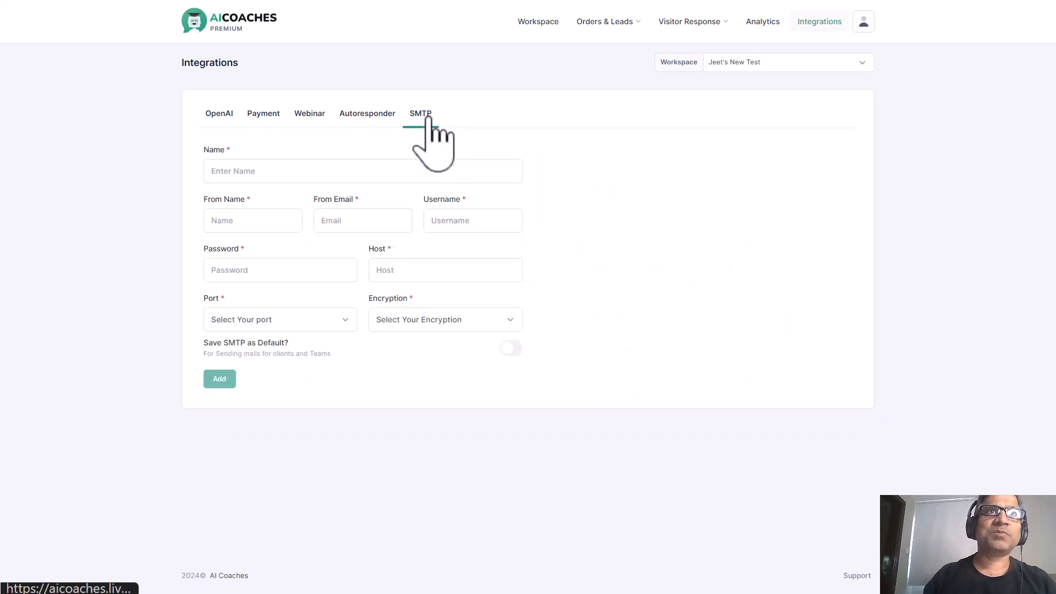
click(216, 116)
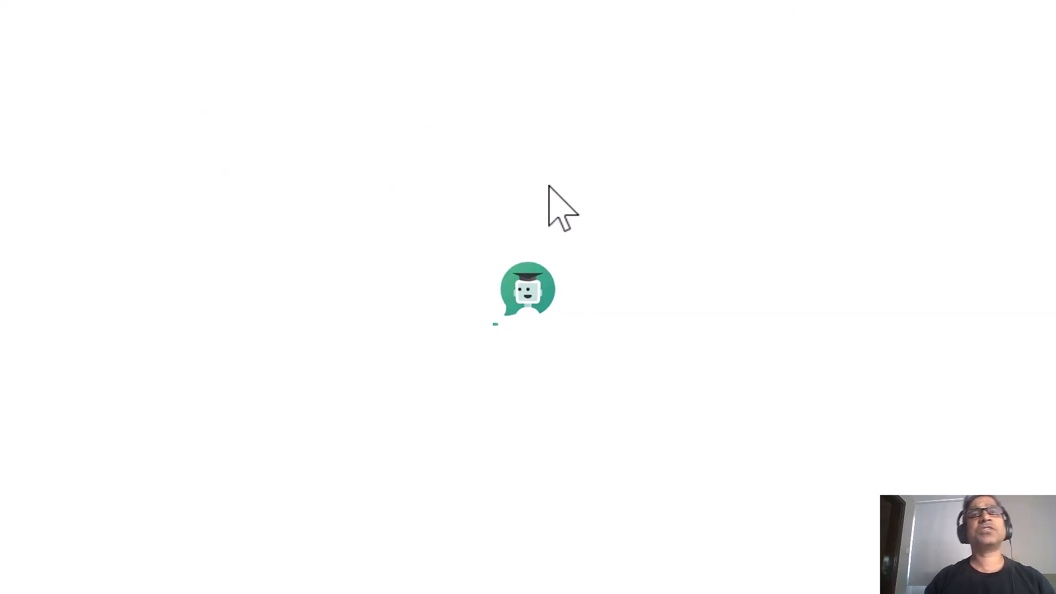